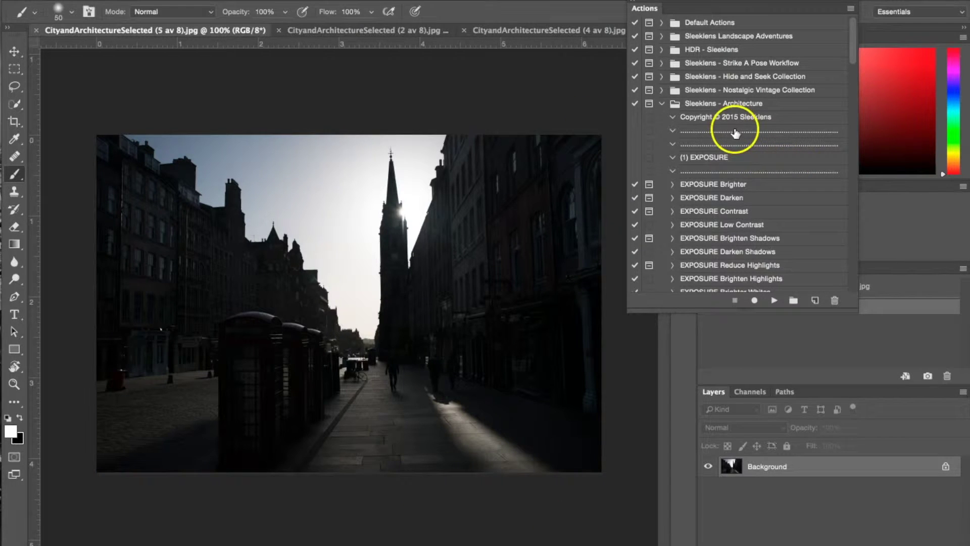
Step: Run the EXPOSURE Brighter action from the Sleeklens - Architecture set on the street photo
scroll(766, 104, "down", 5)
scroll(770, 107, "down", 3)
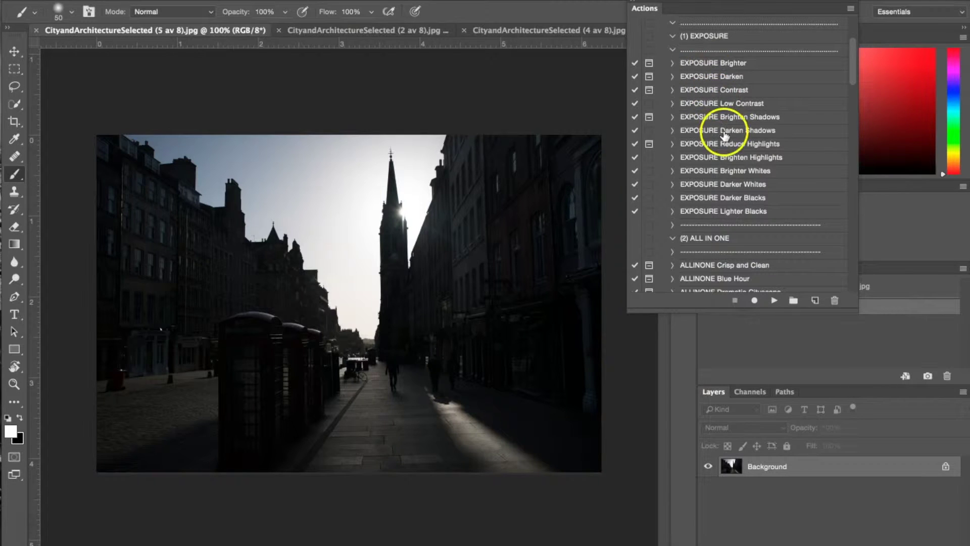
left_click(738, 62)
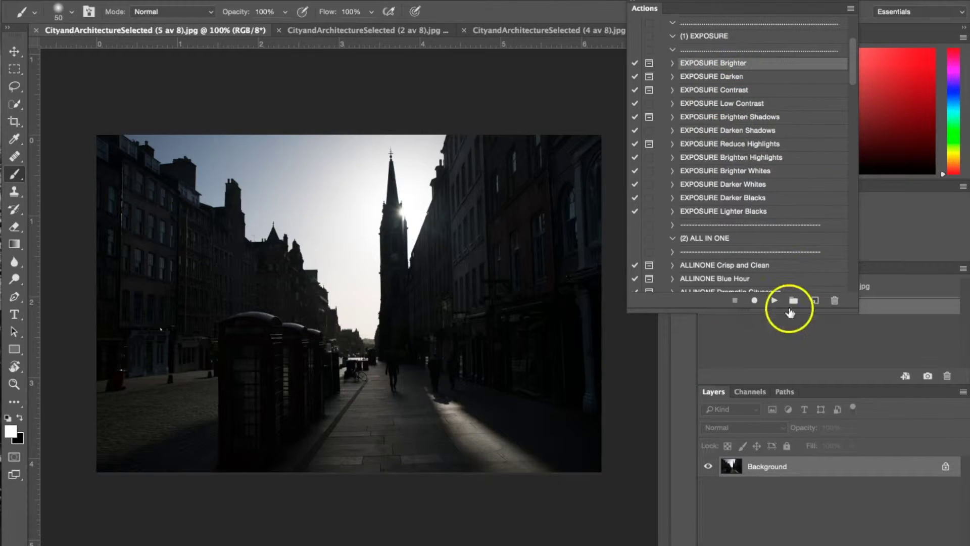
left_click(774, 301)
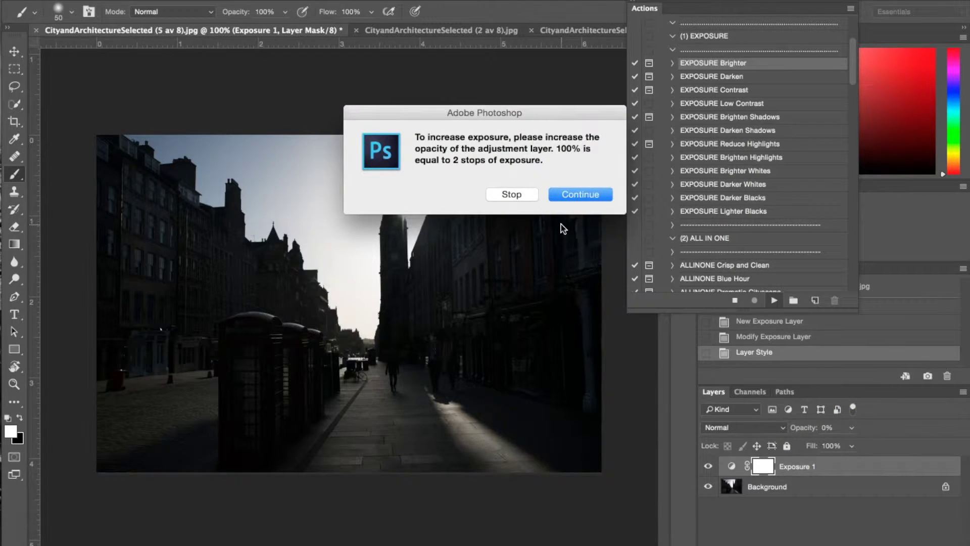
left_click(576, 195)
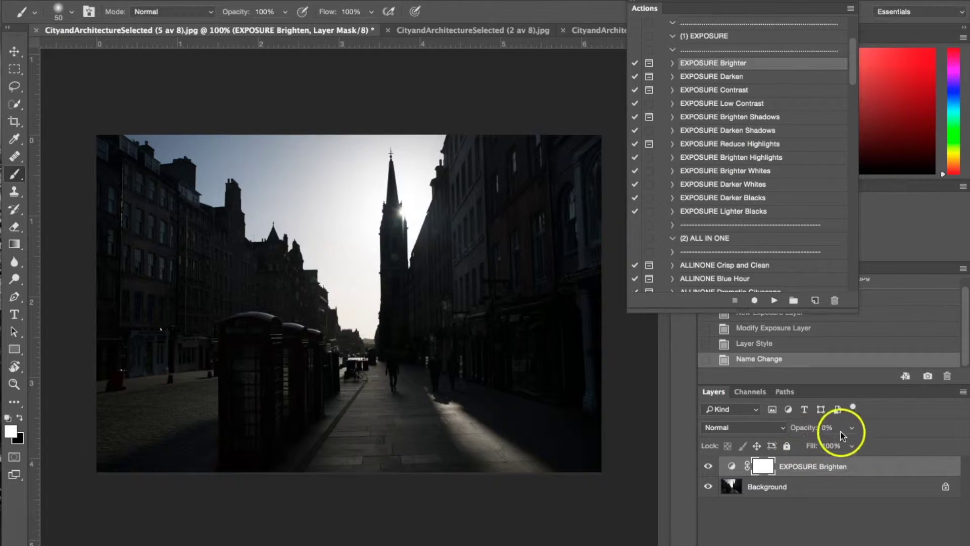
Step: Set the EXPOSURE Brighten layer's opacity to 60% and flatten the image
left_click(827, 428)
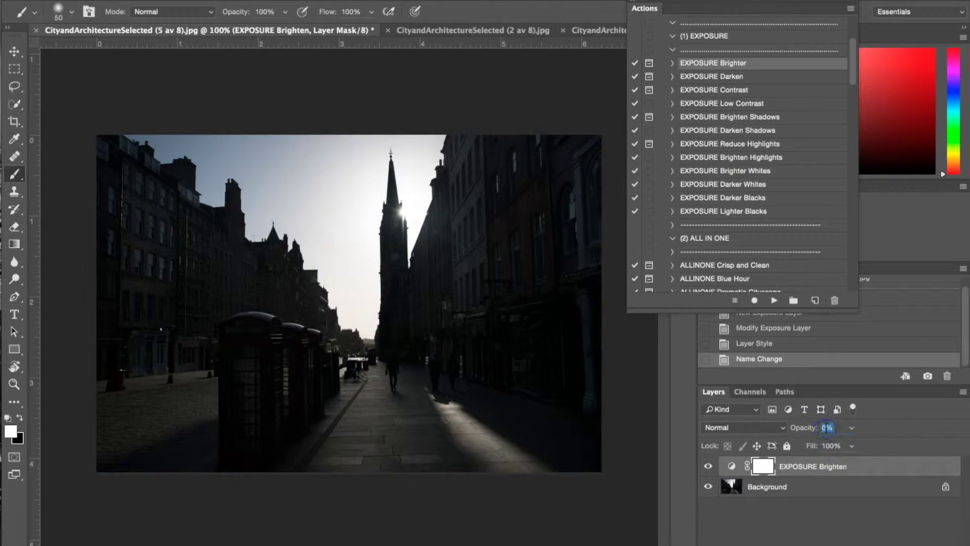
type("60")
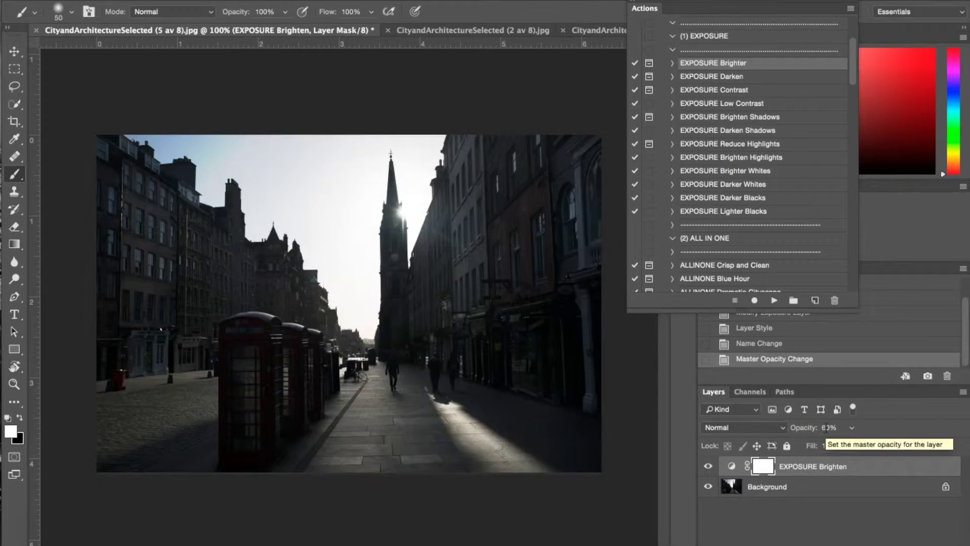
right_click(805, 488)
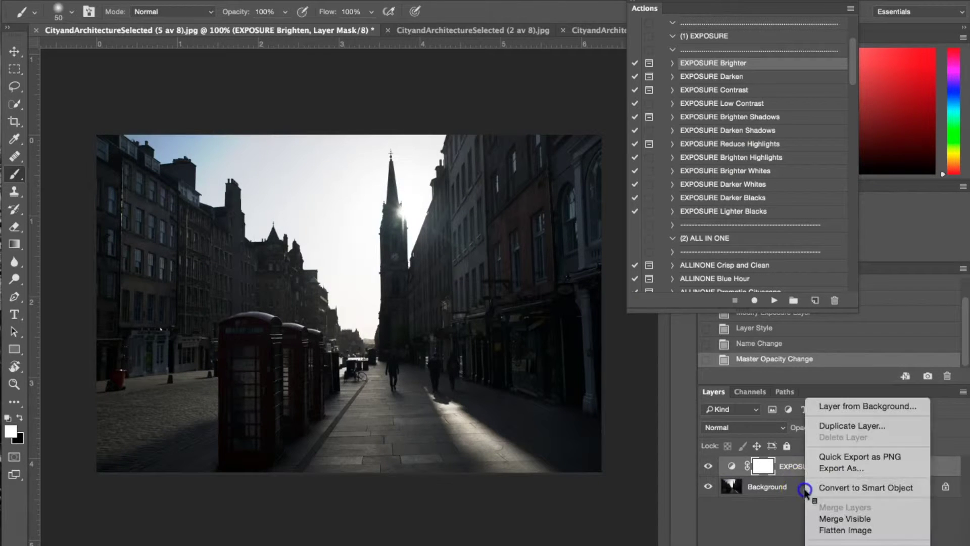
left_click(846, 529)
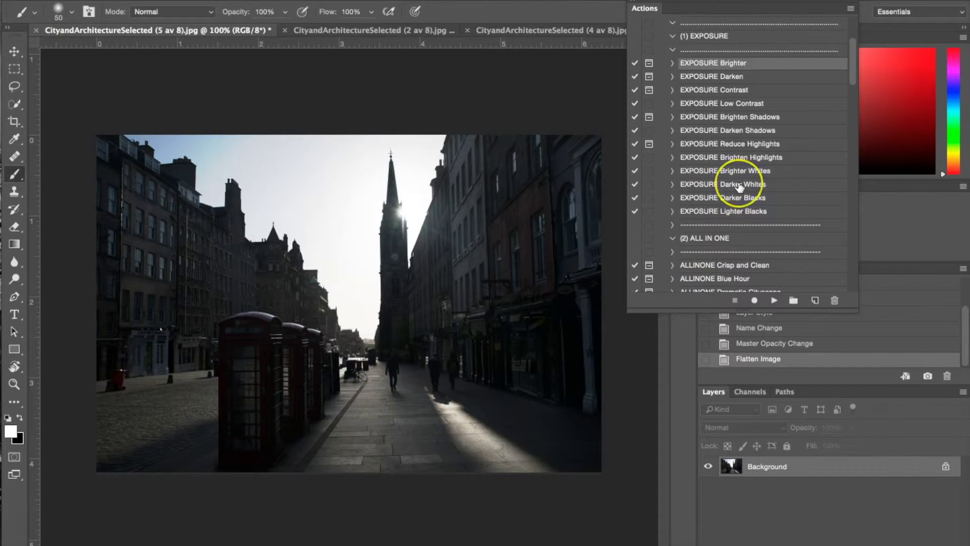
Step: Run the BASE HDR Base action on the flattened background layer
scroll(740, 185, "down", 5)
scroll(739, 186, "down", 6)
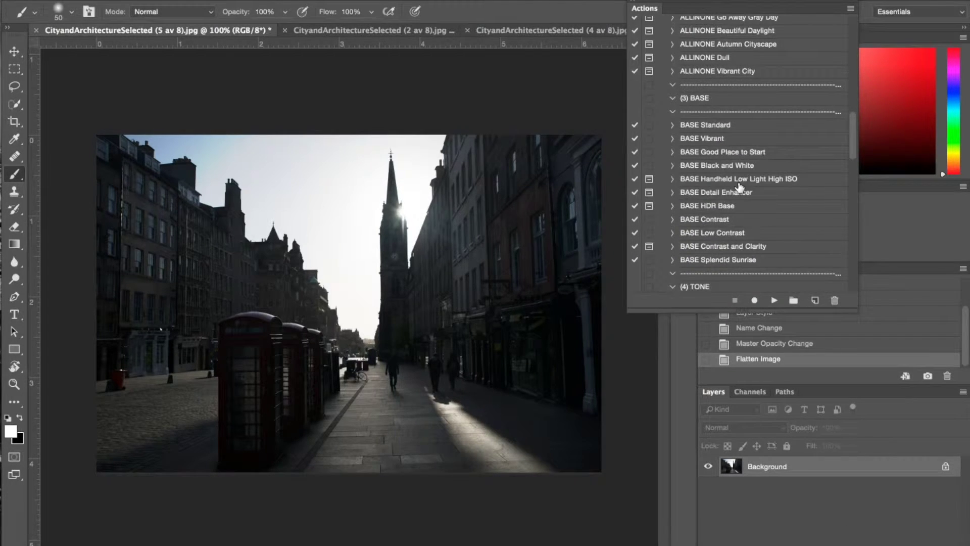
left_click(707, 205)
left_click(773, 301)
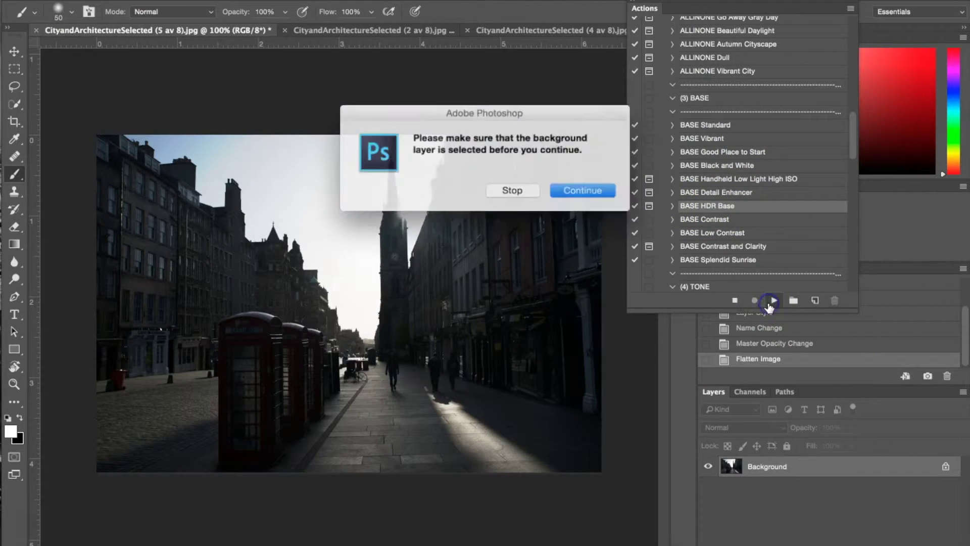
left_click(576, 191)
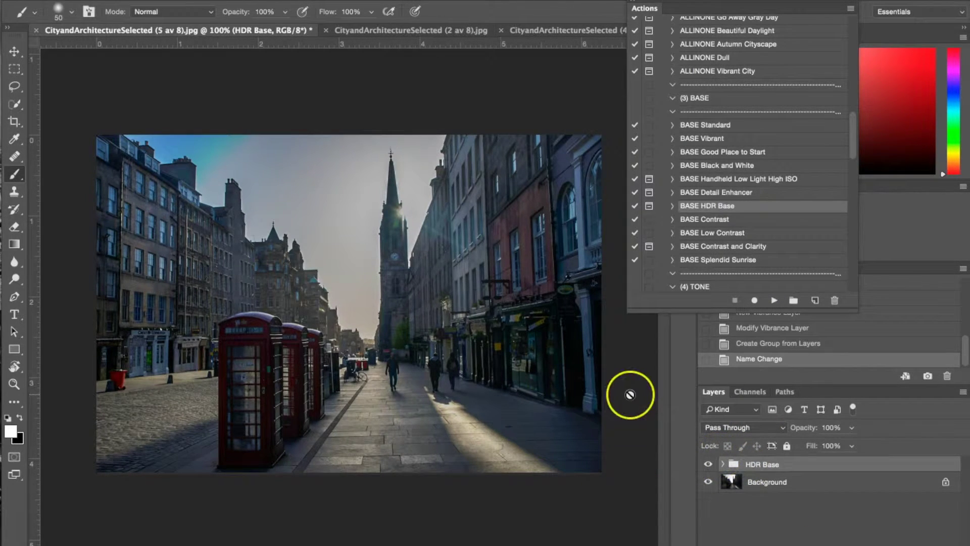
mouse_move(630, 394)
left_mouse_down()
mouse_move(650, 368)
mouse_move(775, 476)
mouse_move(788, 426)
mouse_move(779, 438)
left_mouse_up()
left_click(550, 344)
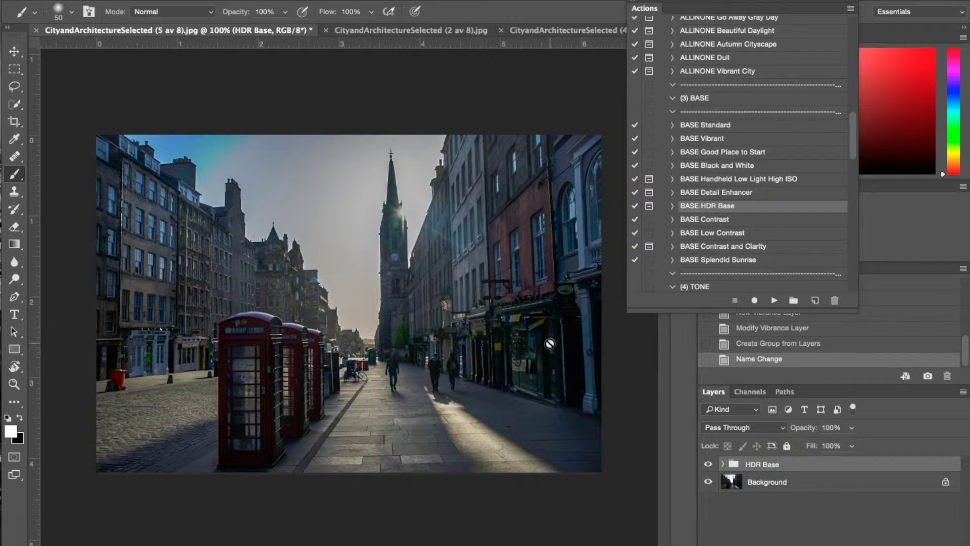
left_click_drag(564, 344, 591, 347)
mouse_move(319, 266)
left_mouse_down()
mouse_move(322, 219)
mouse_move(838, 489)
left_mouse_up()
Step: Expand the HDR Base group to show its layers and flatten the image into the background
left_click(773, 486)
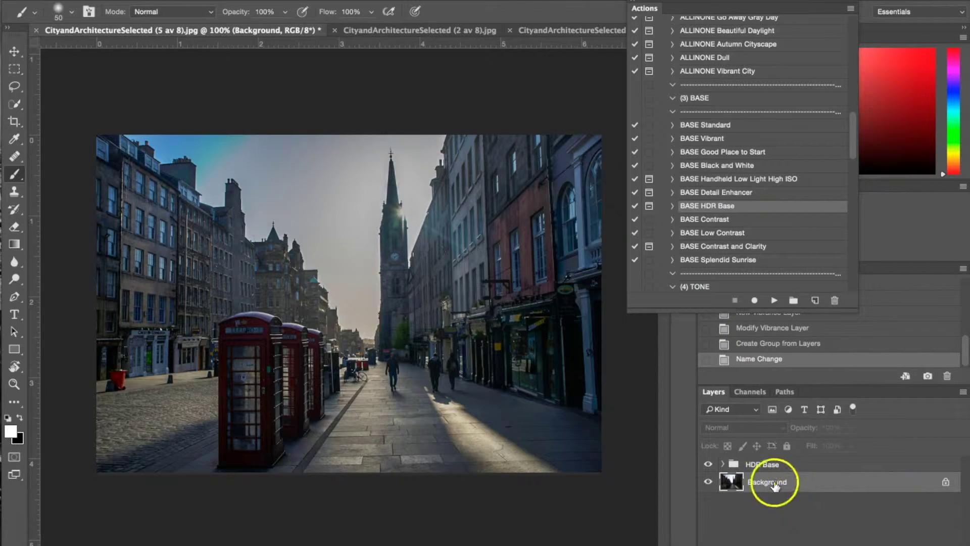
left_click(722, 464)
left_click(796, 542)
right_click(782, 540)
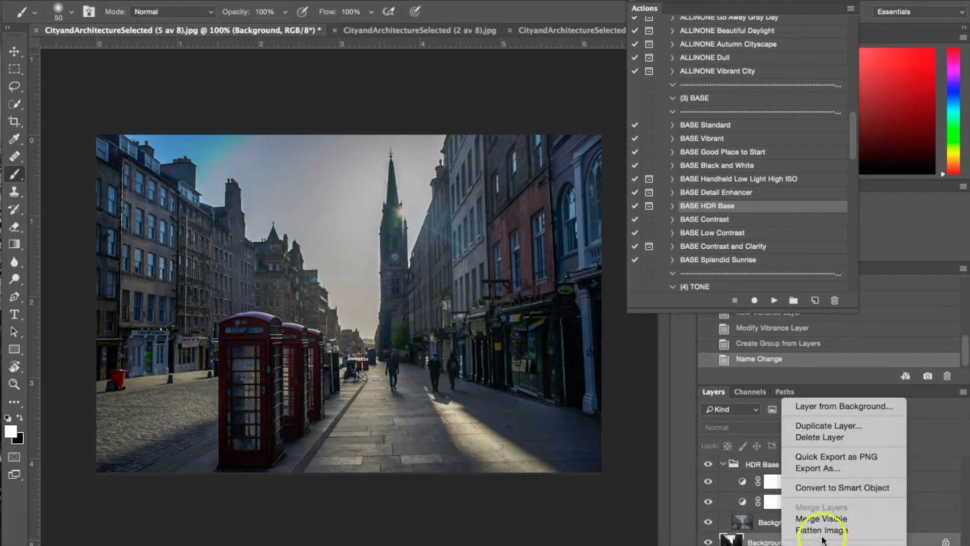
left_click(837, 466)
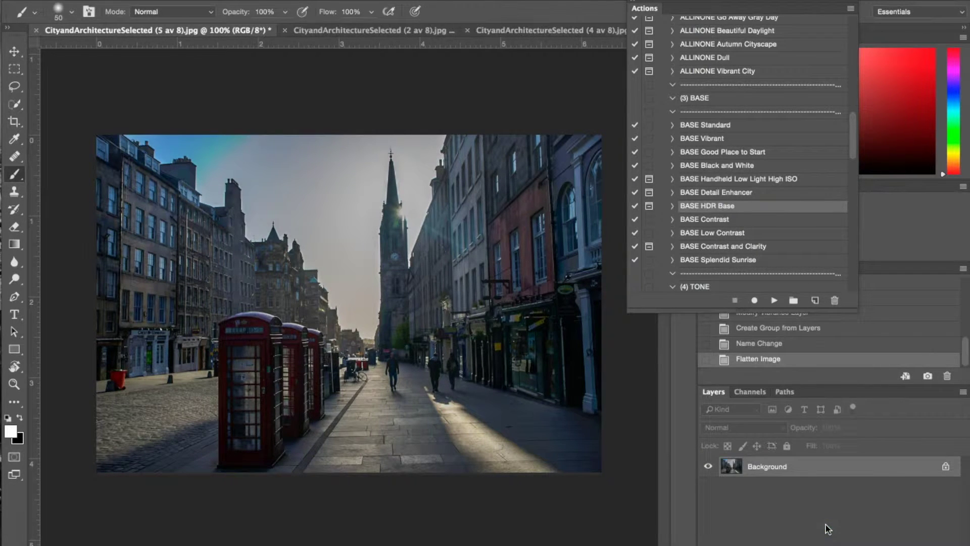
Step: Run the Cinematic action from the TONE section on the photo
scroll(716, 92, "down", 5)
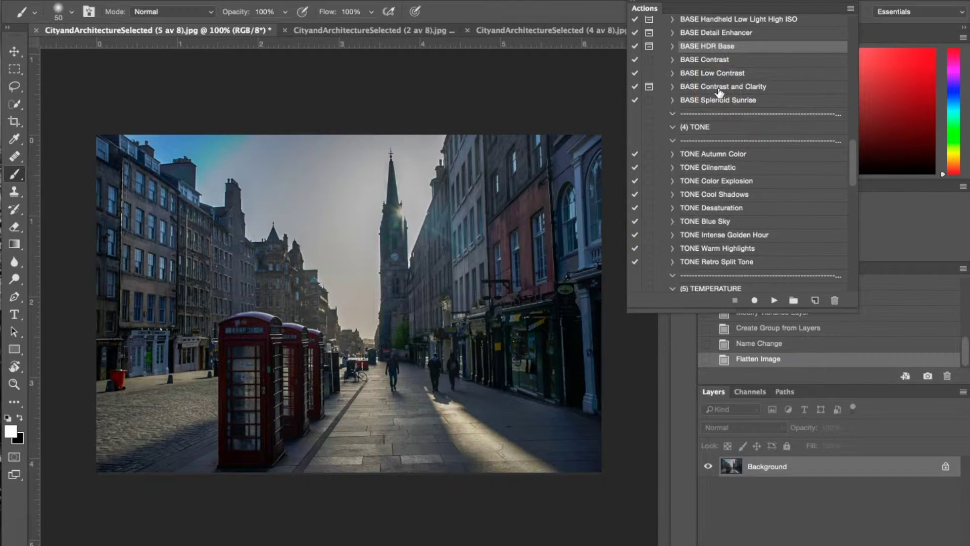
scroll(718, 92, "down", 1)
left_click(717, 140)
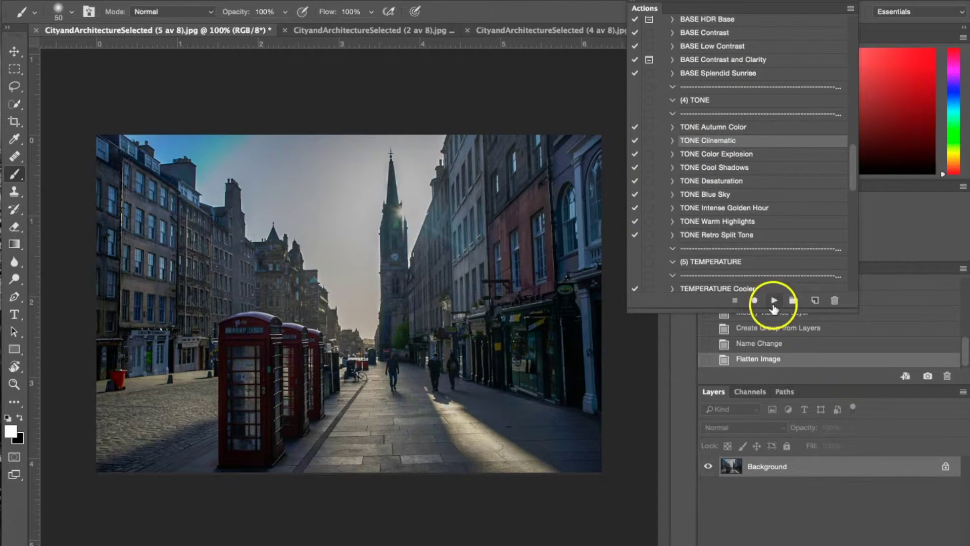
left_click(774, 301)
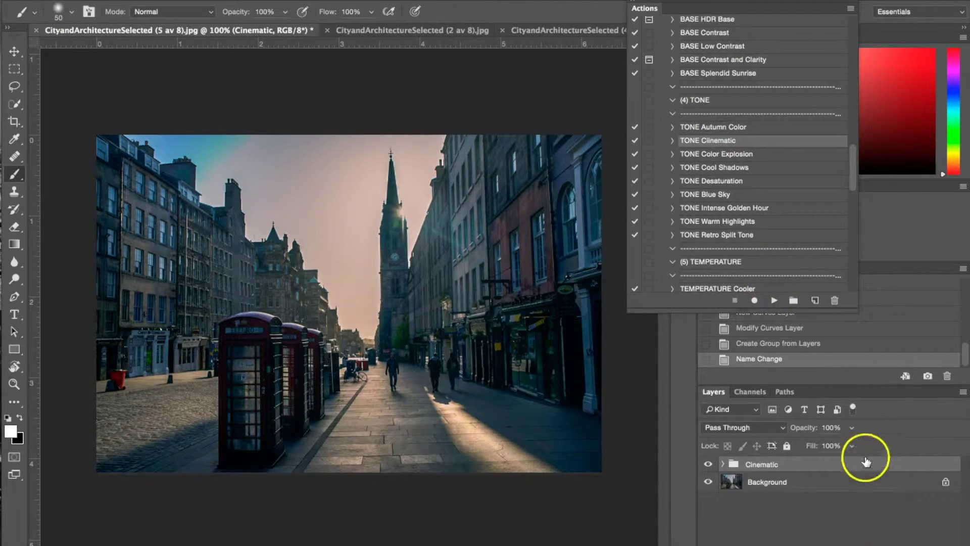
Step: Lower the opacity of the Cinematic group to soften the toning and flatten the image
left_click(851, 427)
left_click_drag(849, 444, 831, 444)
right_click(830, 481)
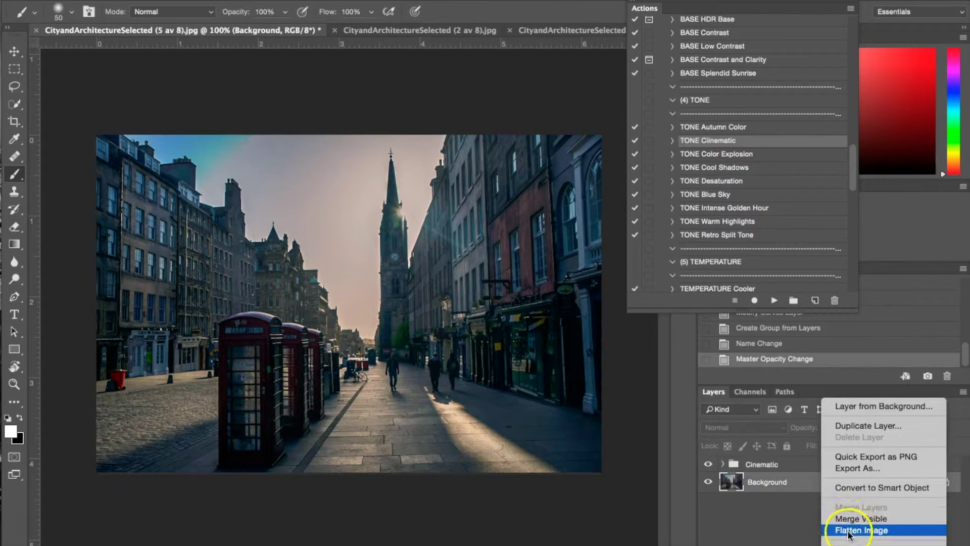
left_click(845, 530)
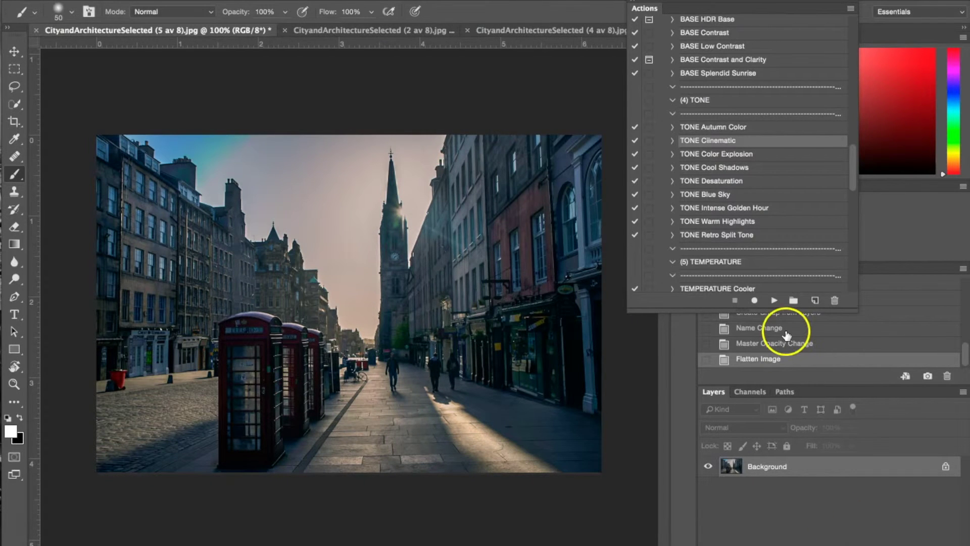
Step: Run the ALLINONE Dawn Breaker action on the background layer
scroll(778, 188, "up", 15)
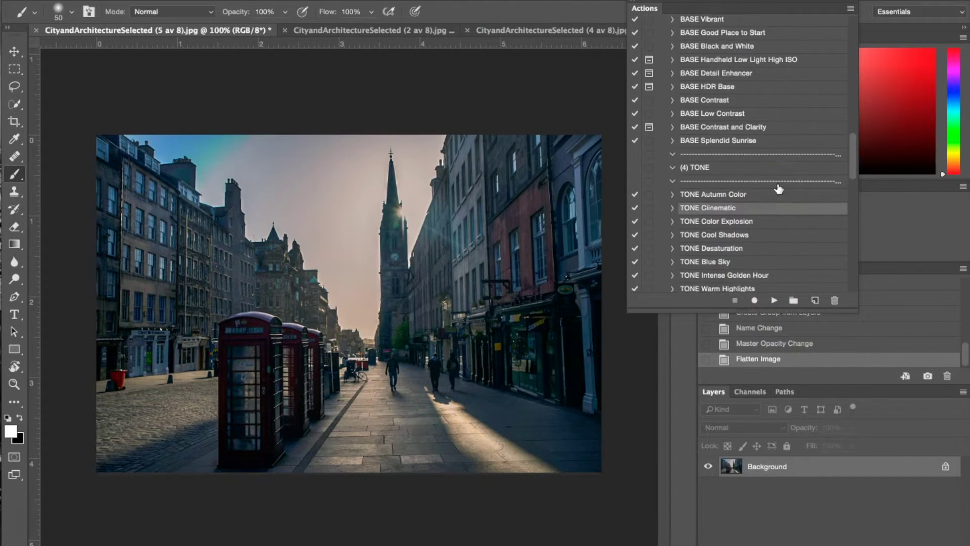
scroll(778, 188, "up", 2)
left_click(770, 84)
scroll(770, 88, "down", 3)
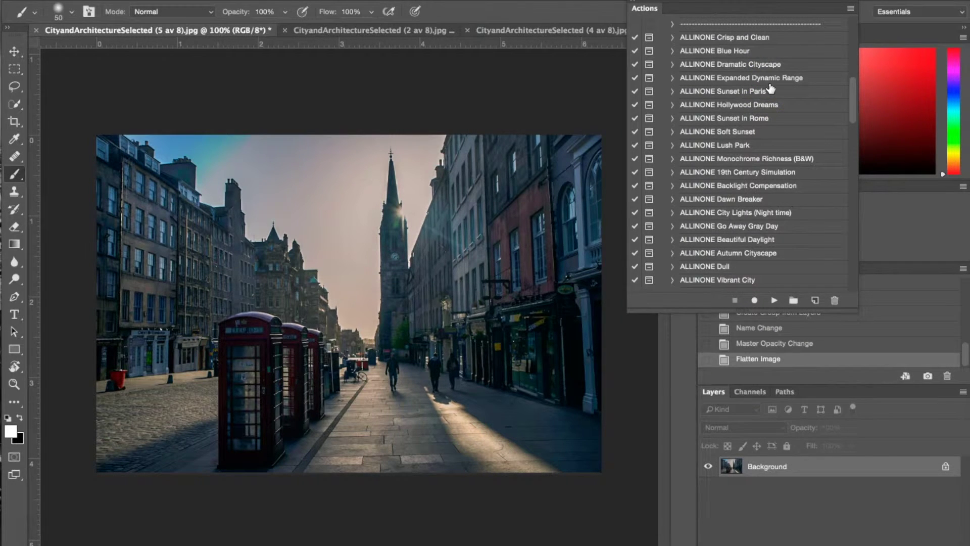
left_click(723, 199)
left_click(774, 300)
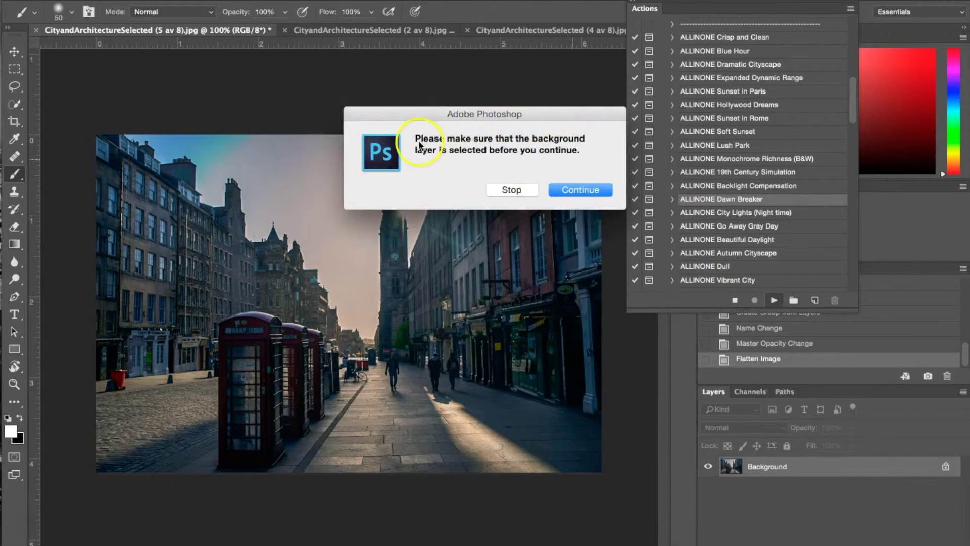
left_click(774, 471)
left_click(580, 189)
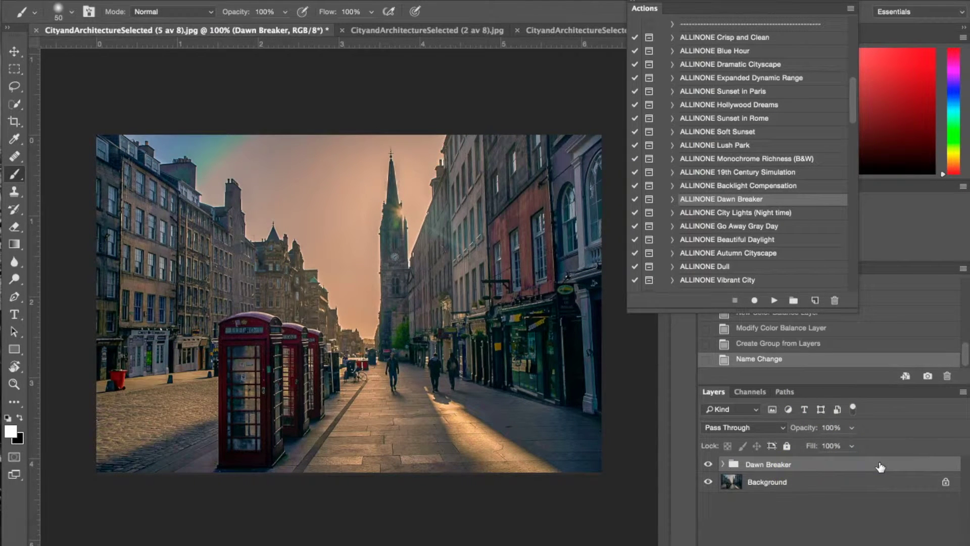
Step: Set the Dawn Breaker group's opacity to 20% and flatten the image
left_click(851, 427)
left_click_drag(851, 445, 816, 445)
left_click(829, 428)
type("20")
key("Return")
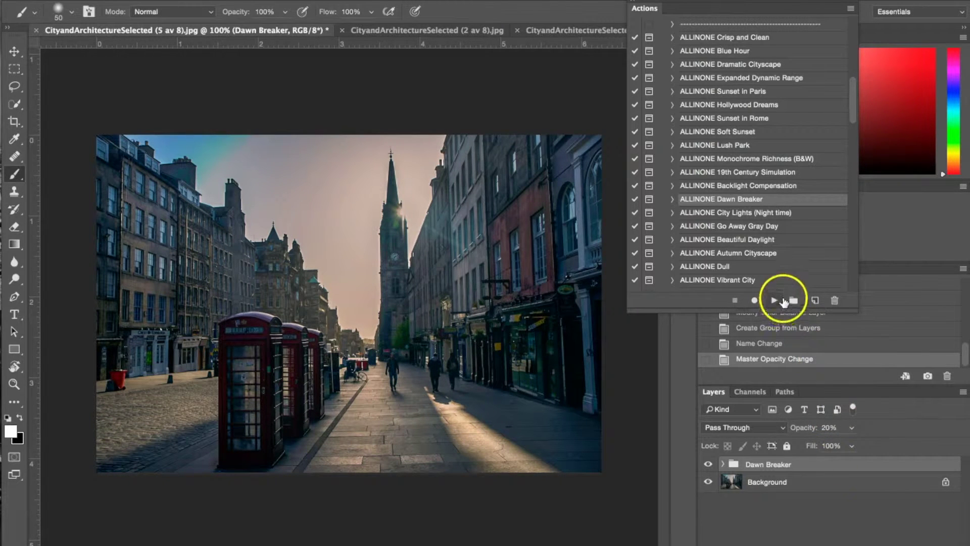
right_click(807, 481)
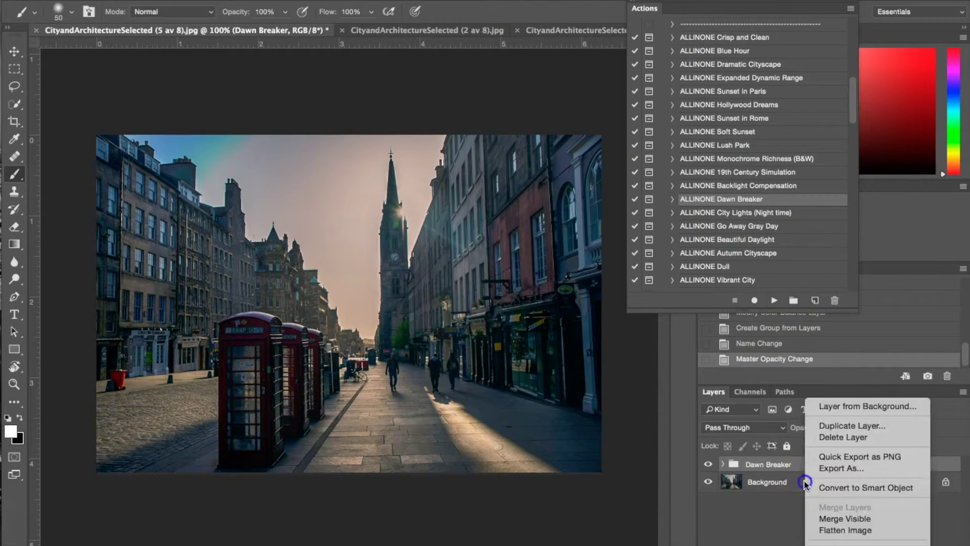
left_click(863, 531)
Step: Look through the Architecture actions from the Specialty and Color Correction sections back to Tone and Base
scroll(684, 98, "down", 10)
scroll(684, 98, "down", 5)
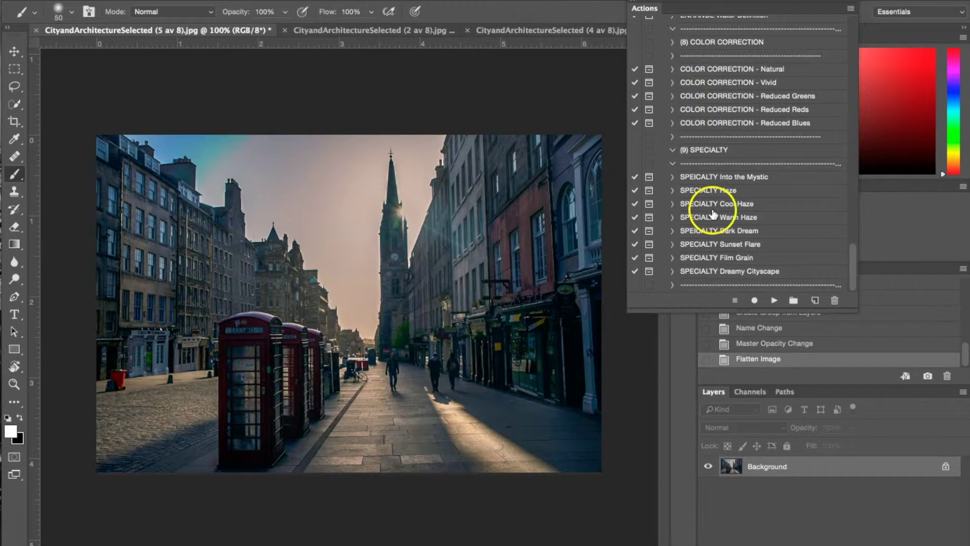
scroll(732, 259, "up", 4)
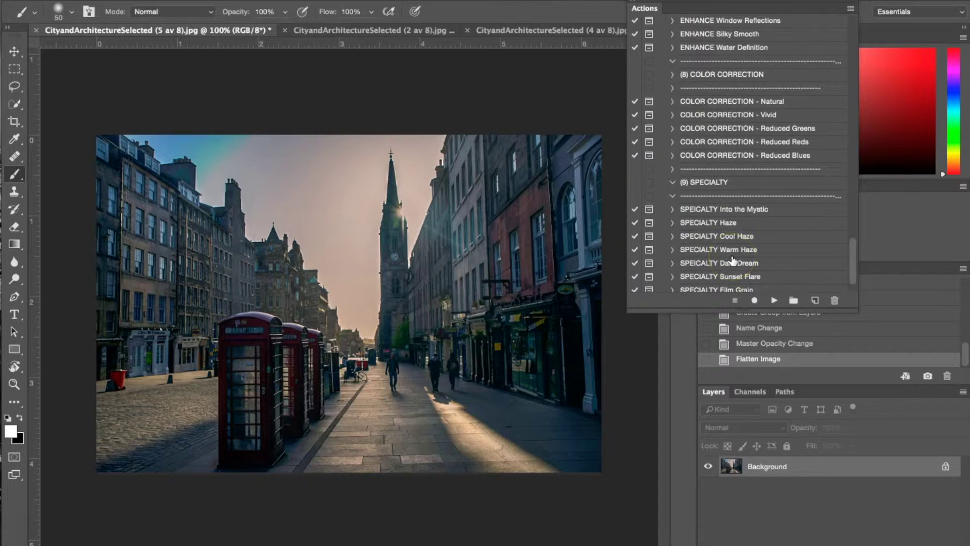
scroll(732, 259, "up", 3)
scroll(732, 259, "down", 5)
scroll(732, 260, "up", 10)
scroll(733, 262, "down", 2)
scroll(733, 263, "up", 4)
scroll(733, 263, "up", 15)
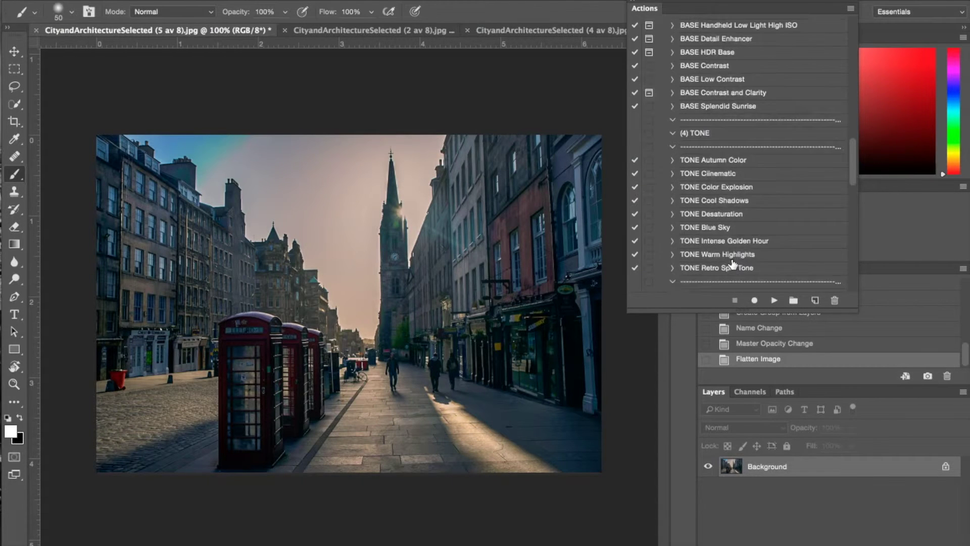
scroll(732, 263, "up", 17)
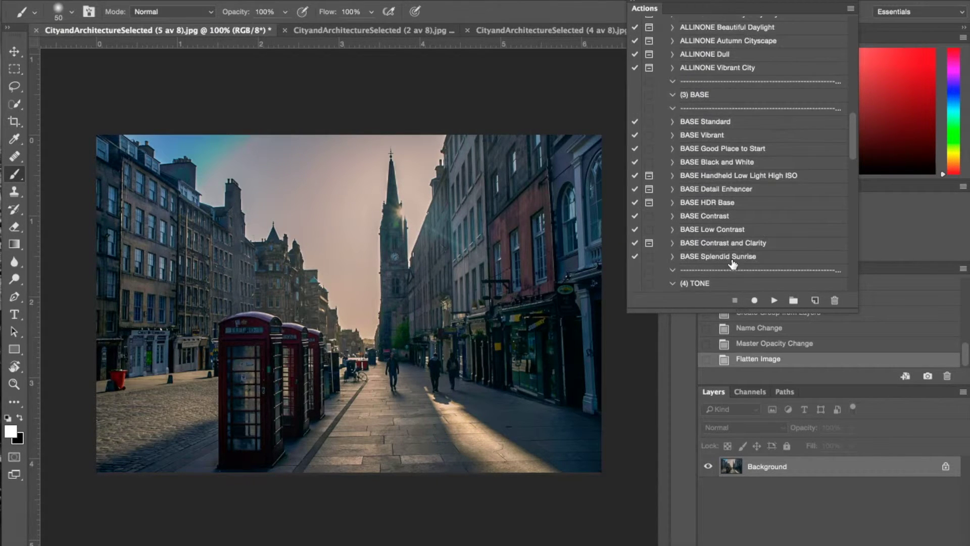
scroll(733, 262, "down", 7)
Step: Run the EXPOSURE Darker Blacks action and set the resulting levels layer's opacity to 25%
scroll(736, 242, "up", 20)
left_click(756, 213)
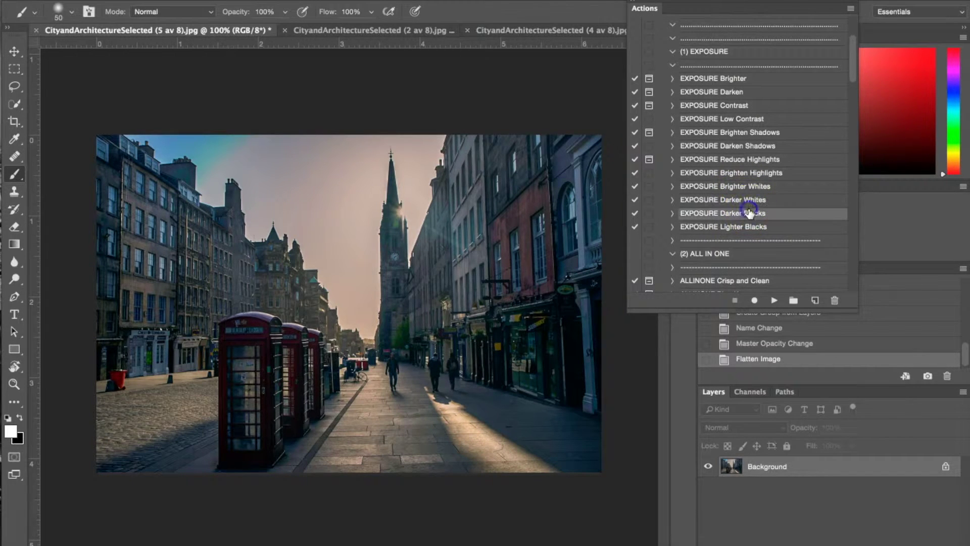
left_click(773, 300)
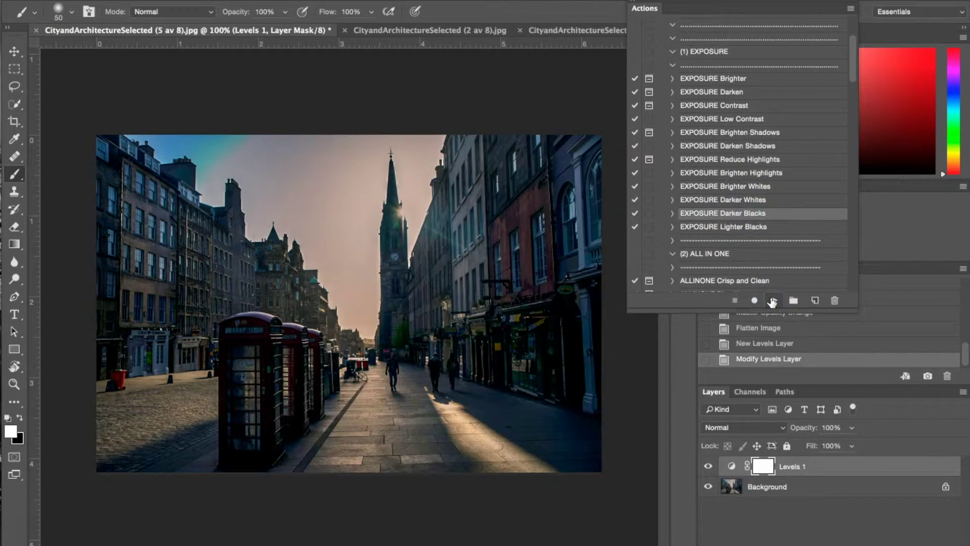
left_click(833, 428)
type("25")
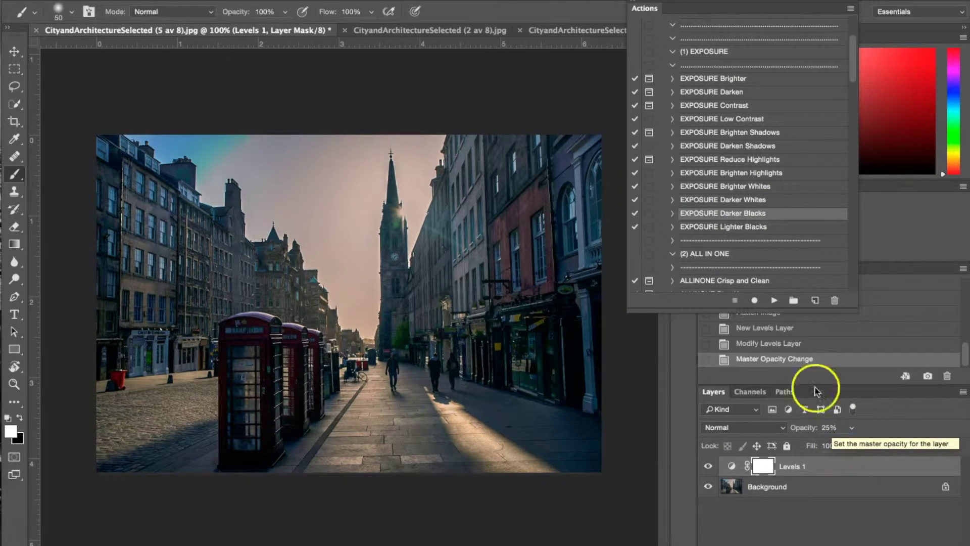
Step: Run the POLISH More Clarity action and flatten the image
scroll(763, 238, "down", 10)
scroll(761, 258, "down", 15)
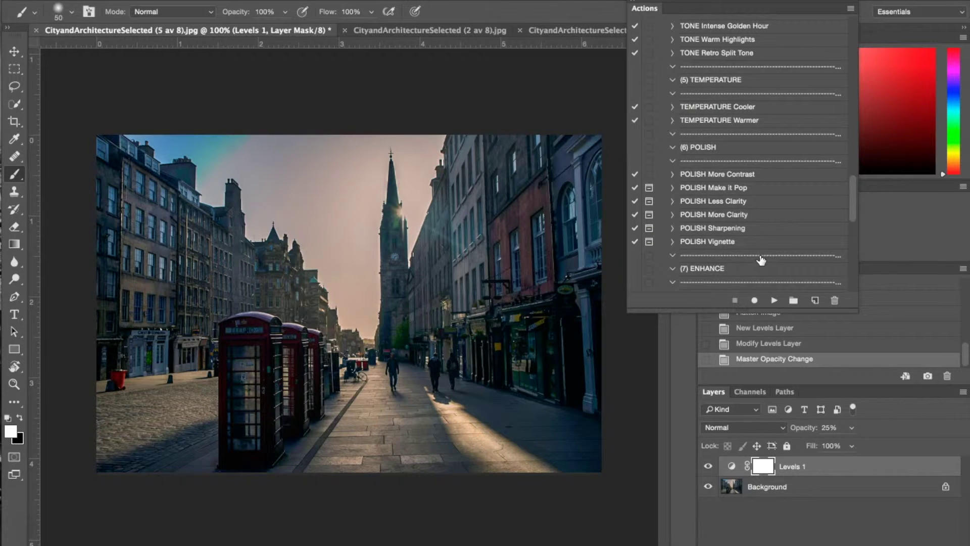
left_click(736, 215)
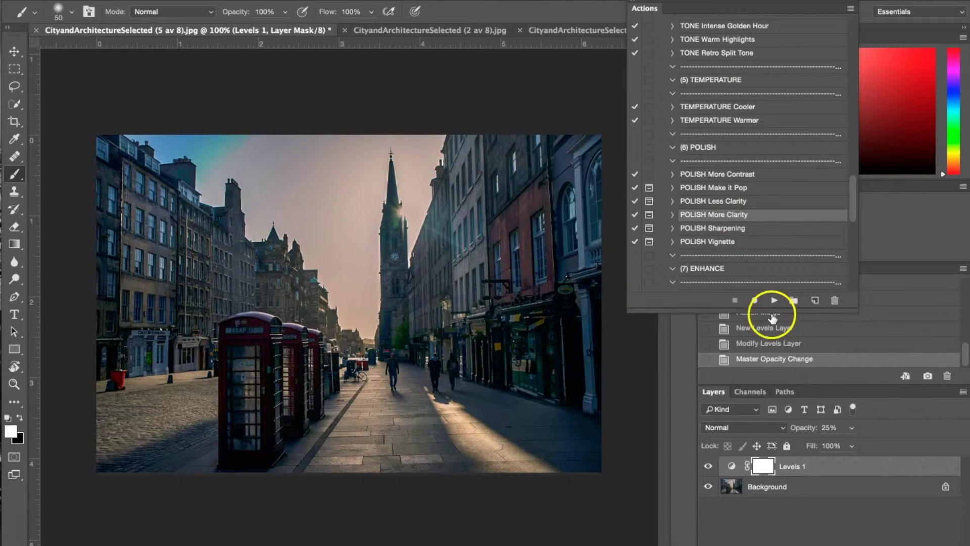
left_click(774, 300)
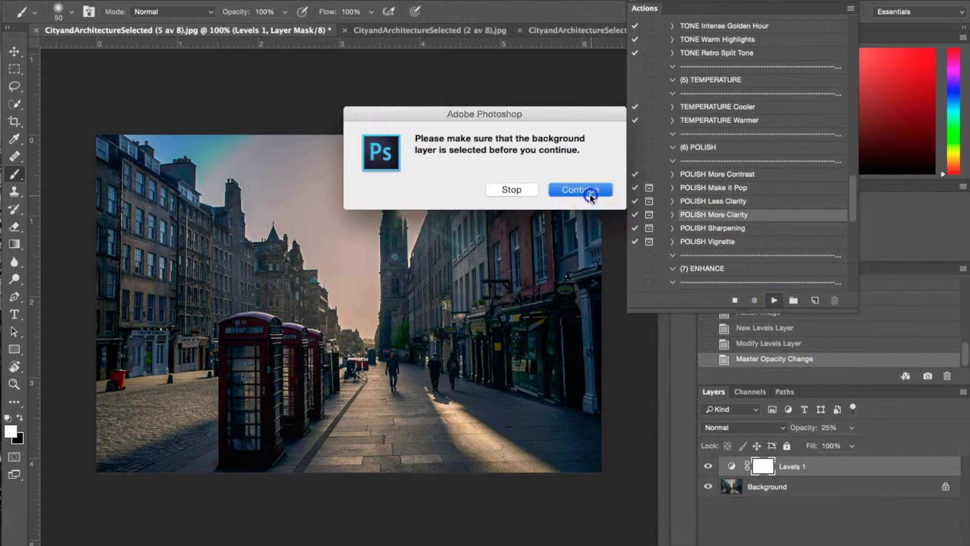
left_click(590, 192)
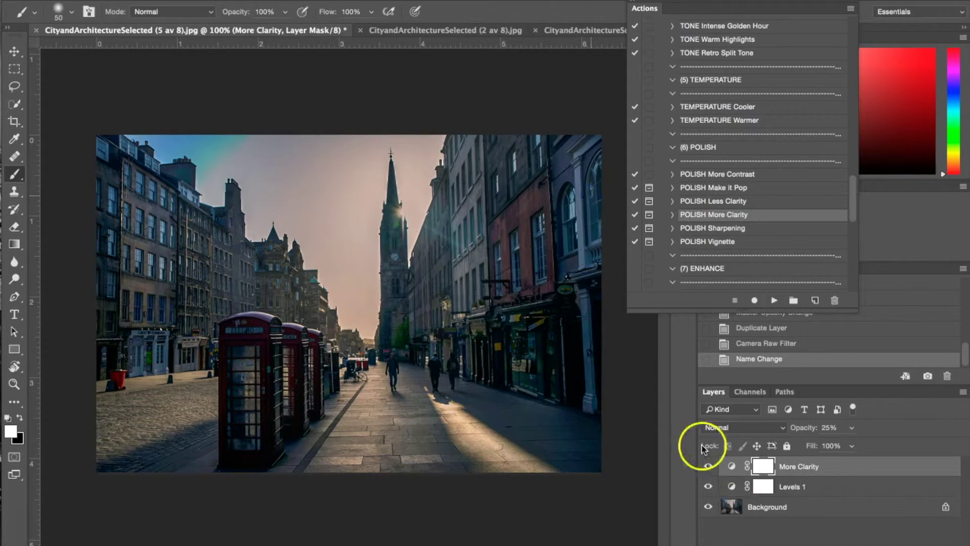
right_click(767, 509)
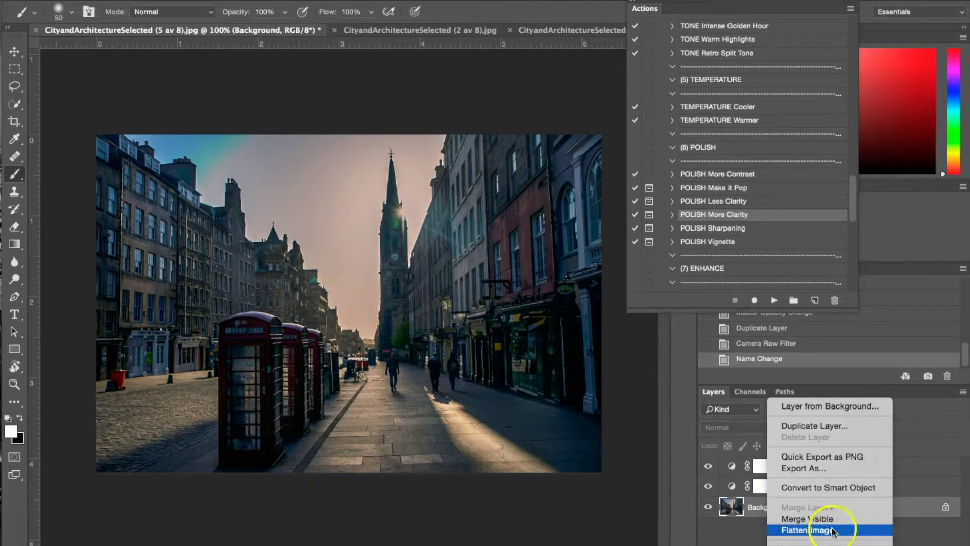
left_click(831, 532)
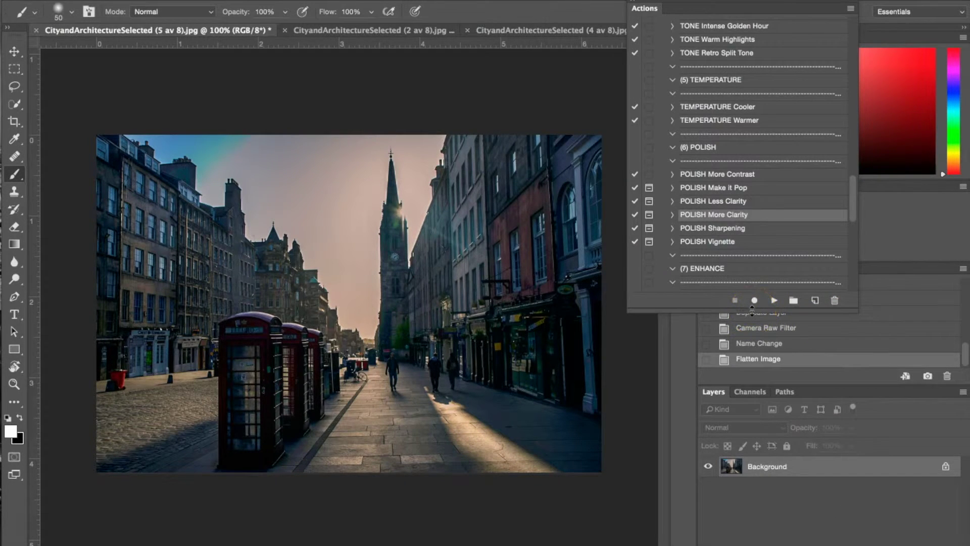
Step: Run the TEMPERATURE Warmer action on the flattened background
scroll(766, 209, "down", 10)
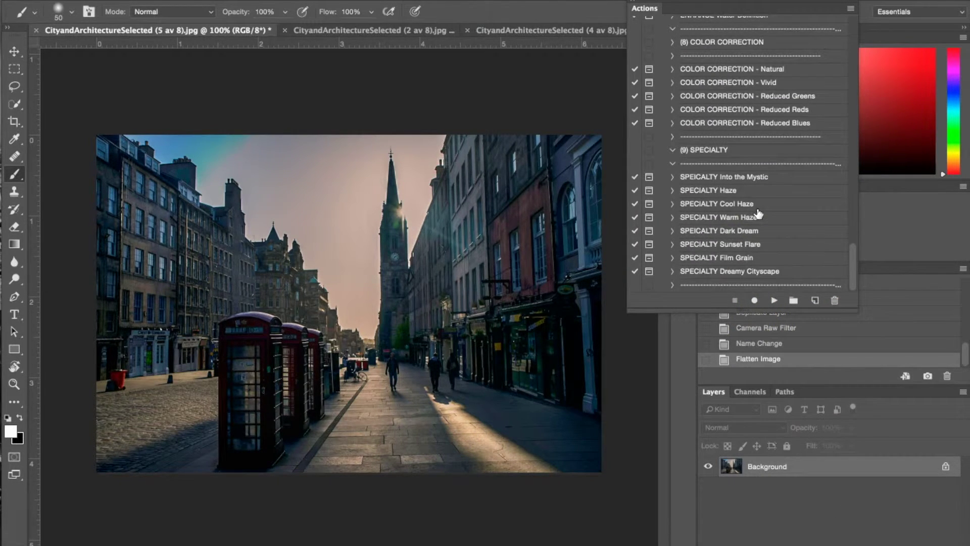
scroll(758, 213, "up", 10)
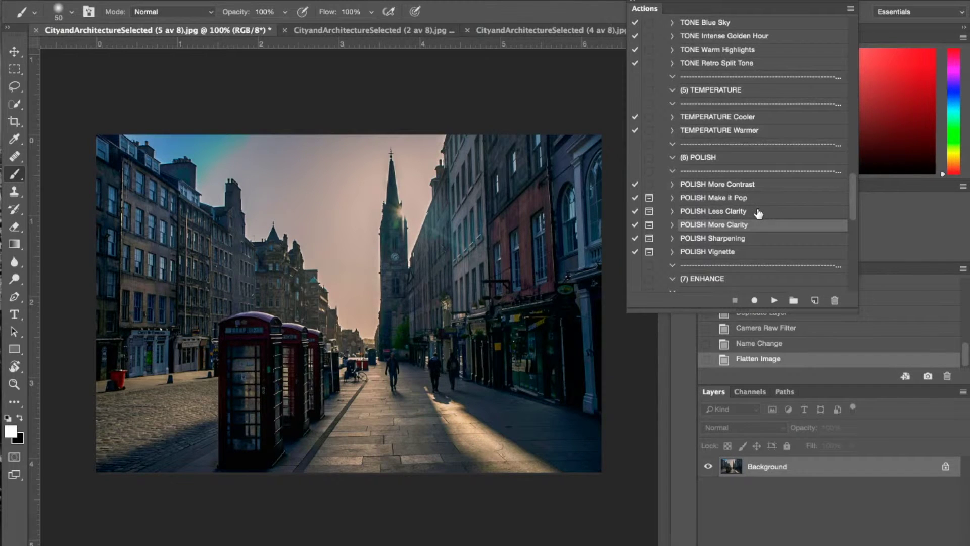
left_click(736, 132)
left_click(774, 300)
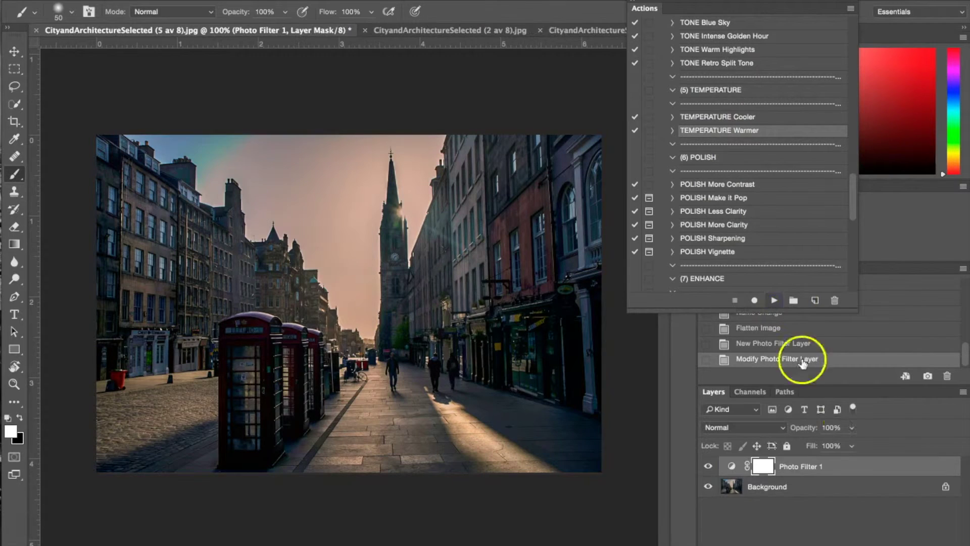
Step: Set the warming photo filter layer's opacity to 47% and flatten the image
left_click(832, 428)
type("47")
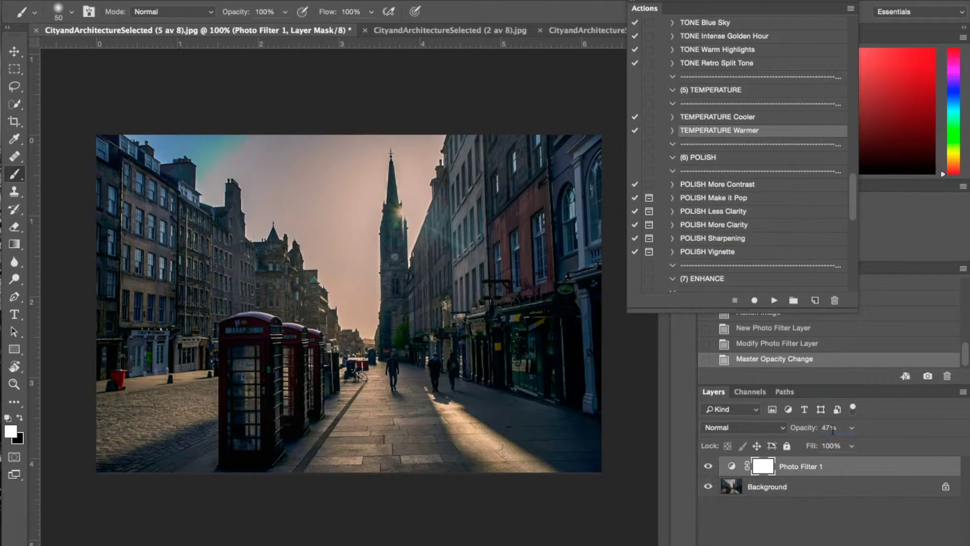
right_click(795, 488)
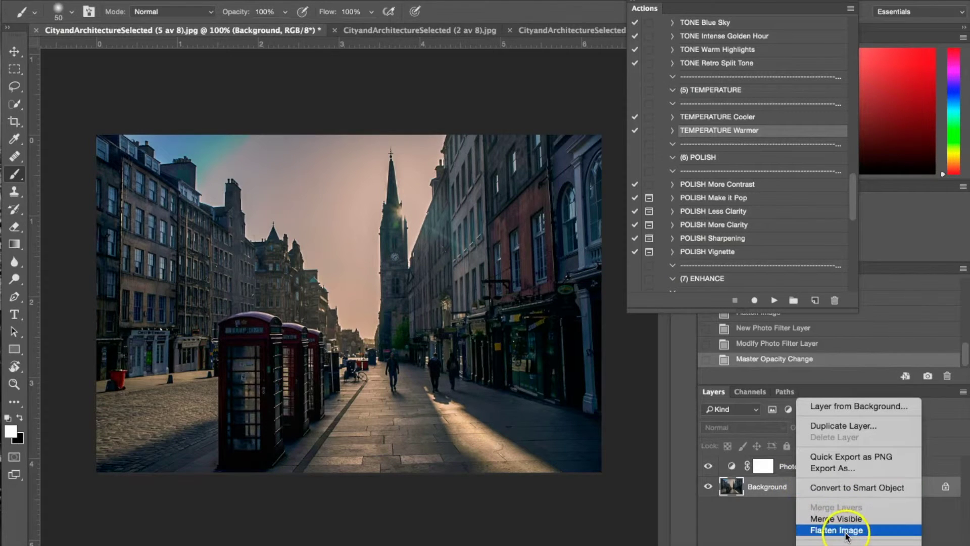
left_click(847, 533)
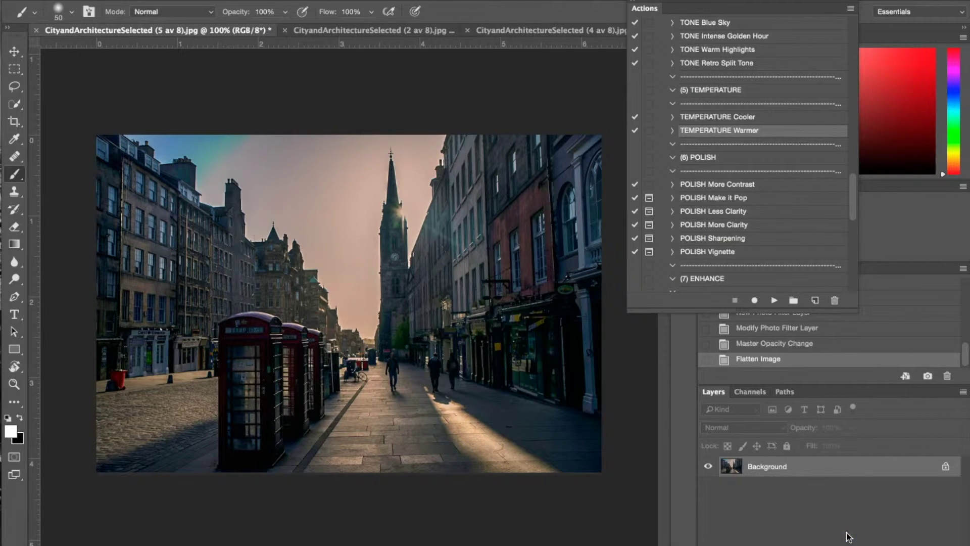
Step: Run the ENHANCE Window Reflections action on the background layer
left_click(805, 465)
scroll(778, 318, "up", 3)
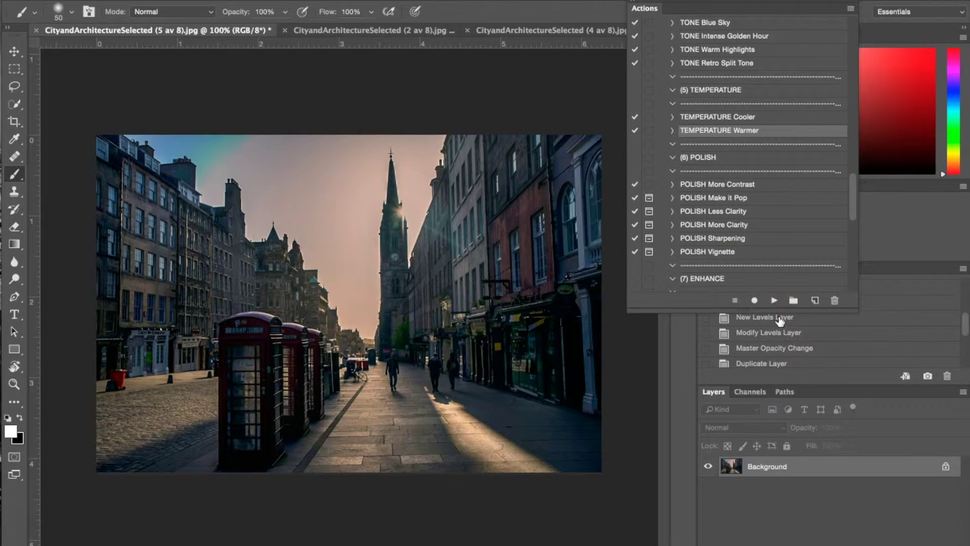
scroll(785, 242, "down", 5)
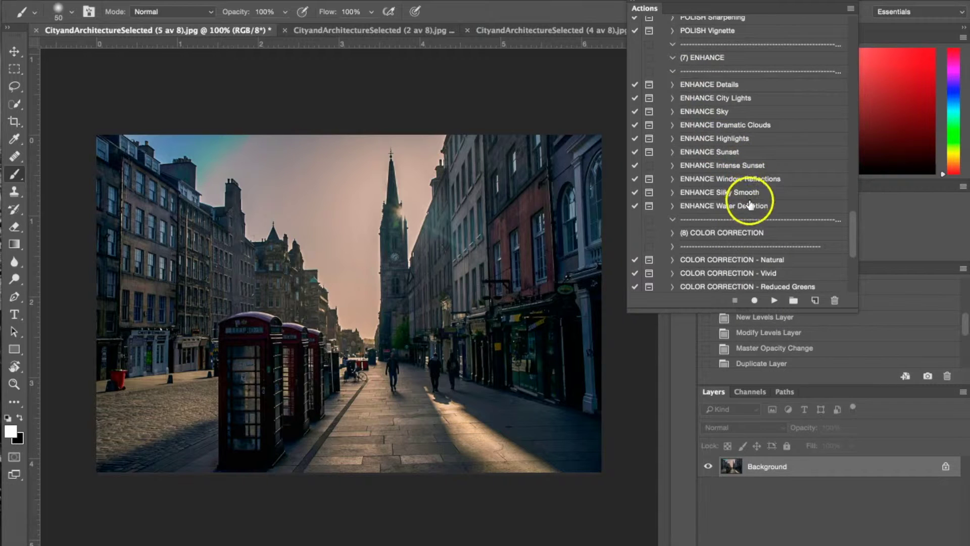
left_click(735, 180)
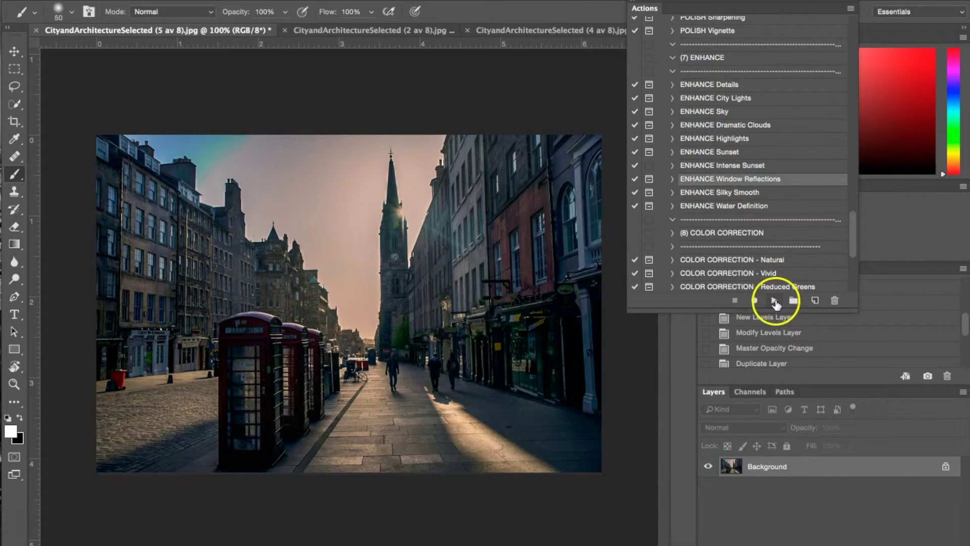
left_click(775, 302)
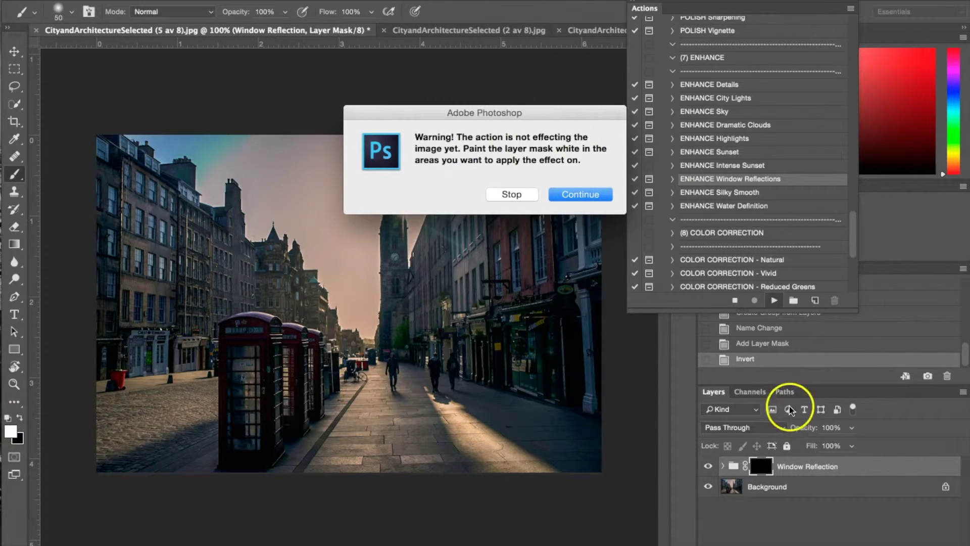
left_click(581, 194)
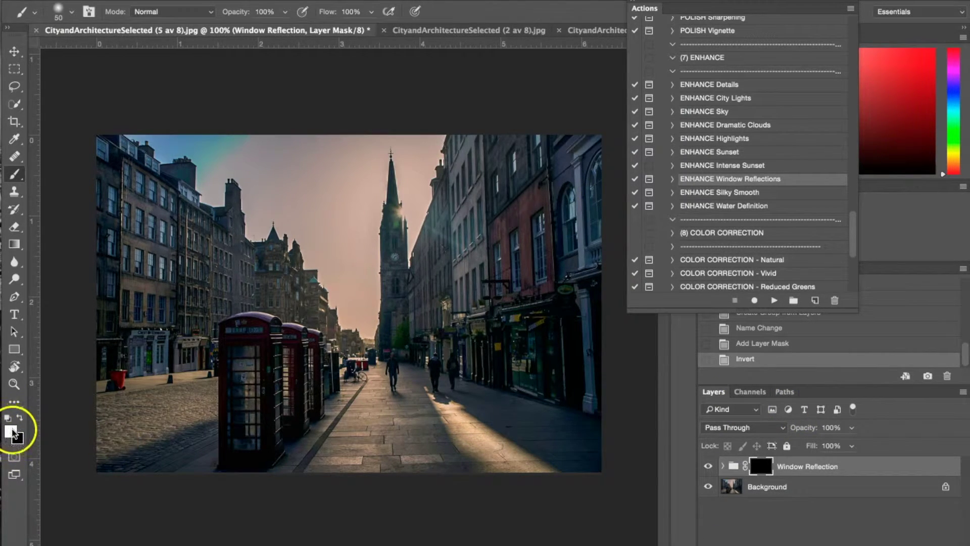
Step: Reduce the brush size to 15 and paint the Window Reflection mask white over the windows on the left side of the street
key("bracketleft")
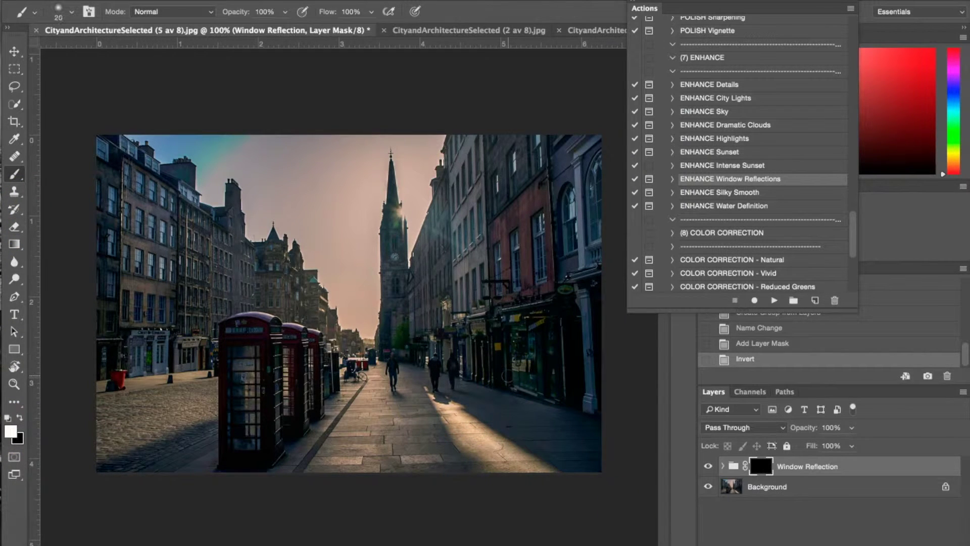
mouse_move(271, 307)
left_mouse_down()
mouse_move(191, 271)
mouse_move(158, 274)
mouse_move(174, 277)
mouse_move(163, 266)
mouse_move(172, 275)
left_mouse_up()
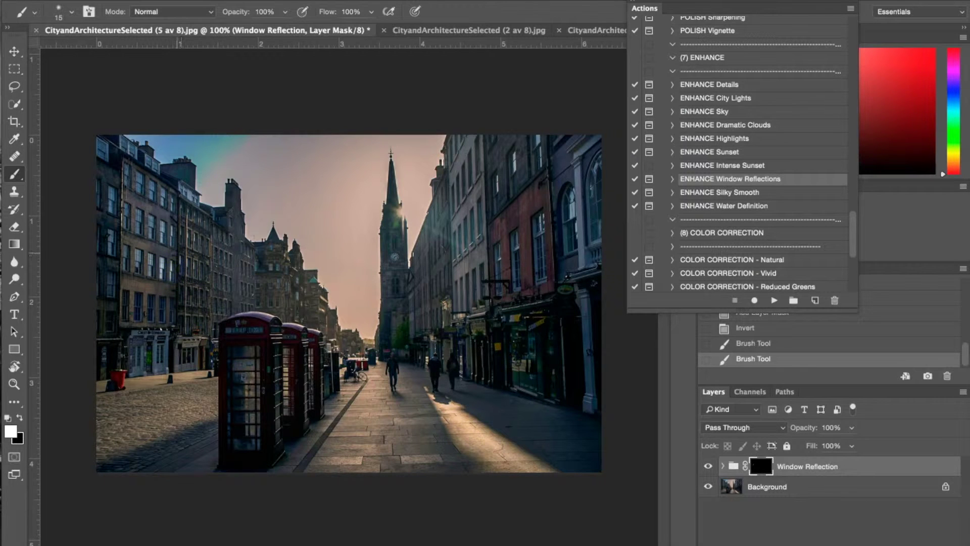
left_click(171, 244)
left_click(163, 230)
left_click(153, 247)
left_click_drag(154, 247, 149, 271)
left_click(149, 229)
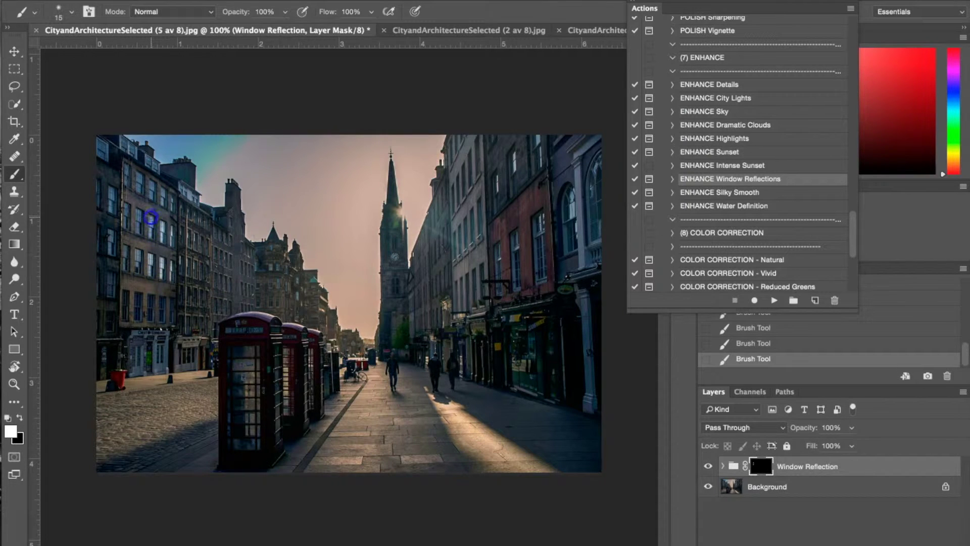
left_click(157, 200)
left_click(190, 238)
left_click(202, 253)
left_click(276, 265)
left_click(295, 291)
Step: Paint the Window Reflection mask white over the windows of the buildings on the right side of the street
mouse_move(529, 260)
left_mouse_down()
mouse_move(568, 253)
mouse_move(565, 216)
mouse_move(498, 188)
left_mouse_up()
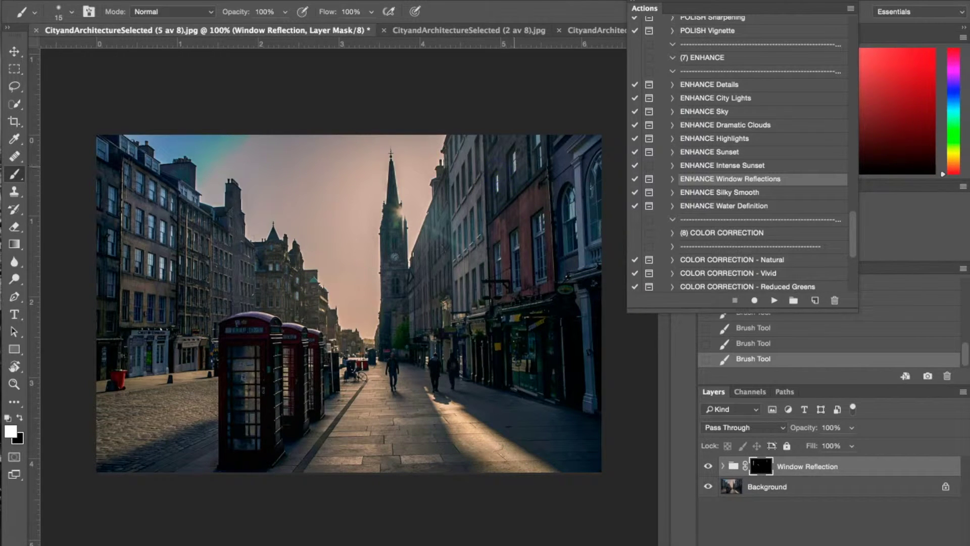
left_click(541, 141)
mouse_move(561, 202)
left_mouse_down()
mouse_move(578, 219)
mouse_move(559, 208)
mouse_move(574, 205)
mouse_move(535, 218)
mouse_move(541, 226)
mouse_move(518, 229)
mouse_move(499, 257)
left_mouse_up()
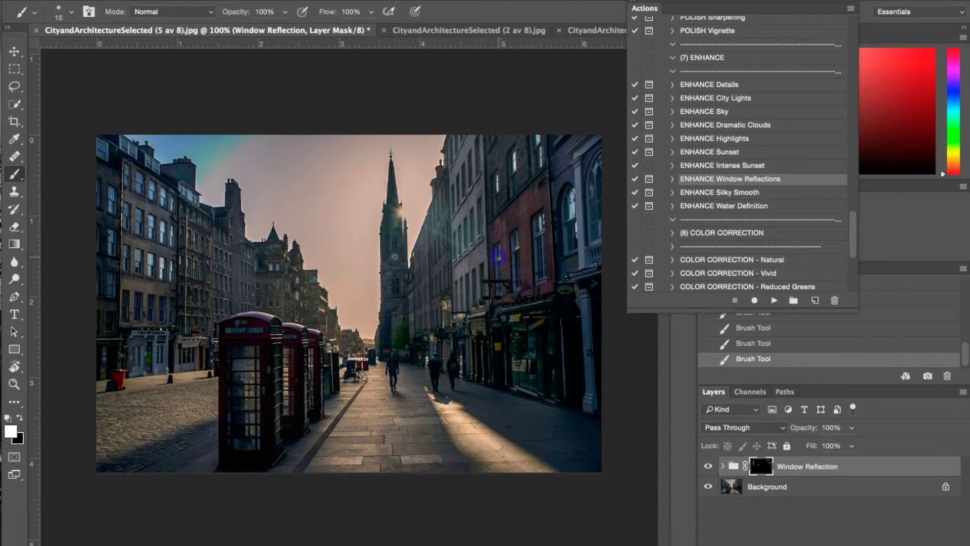
left_click_drag(591, 167, 600, 235)
Step: Paint the window effect onto the remaining windows of the leftmost buildings and flatten the image
mouse_move(124, 325)
left_mouse_down()
mouse_move(101, 252)
mouse_move(113, 250)
mouse_move(113, 195)
mouse_move(303, 310)
mouse_move(223, 341)
mouse_move(381, 293)
mouse_move(164, 322)
mouse_move(103, 149)
mouse_move(130, 184)
mouse_move(125, 175)
left_mouse_up()
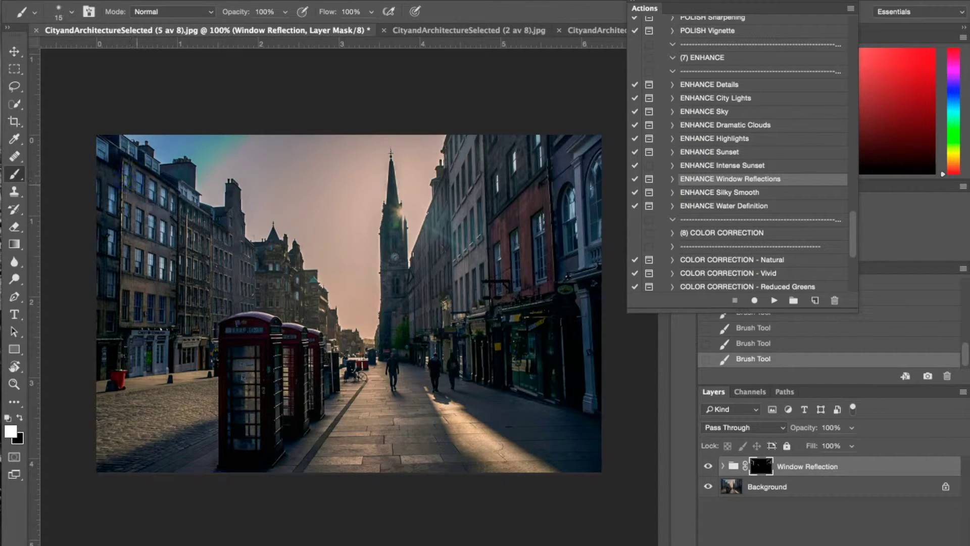
mouse_move(137, 192)
left_mouse_down()
mouse_move(141, 225)
mouse_move(140, 216)
left_mouse_up()
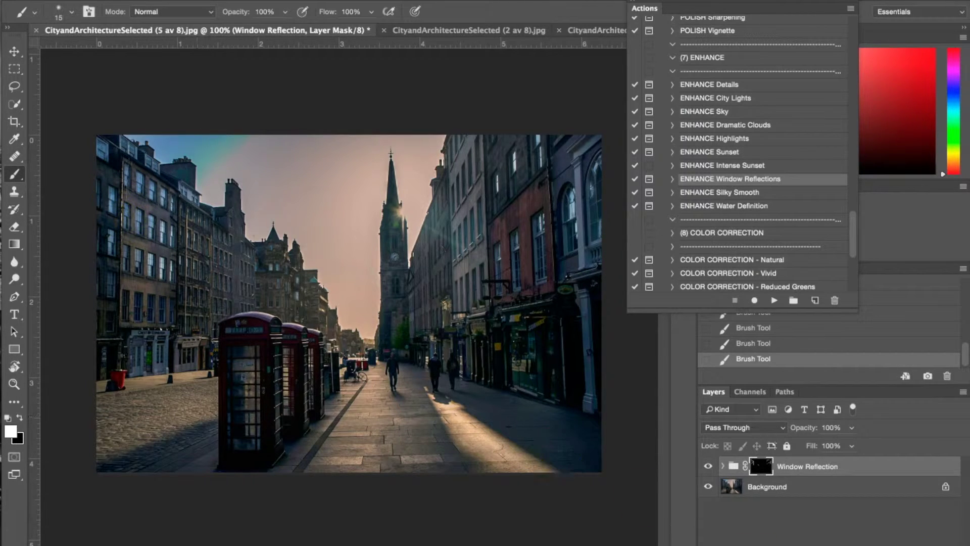
right_click(752, 488)
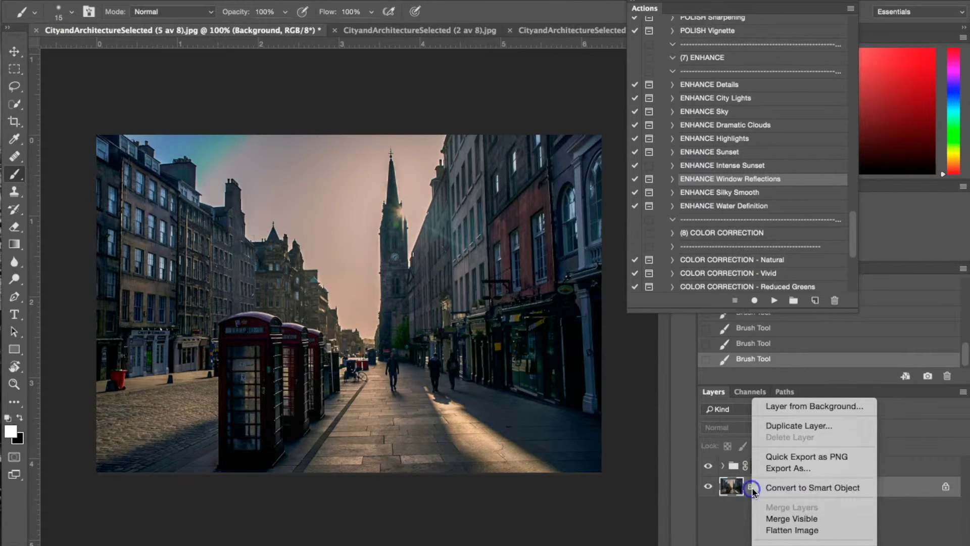
left_click(811, 529)
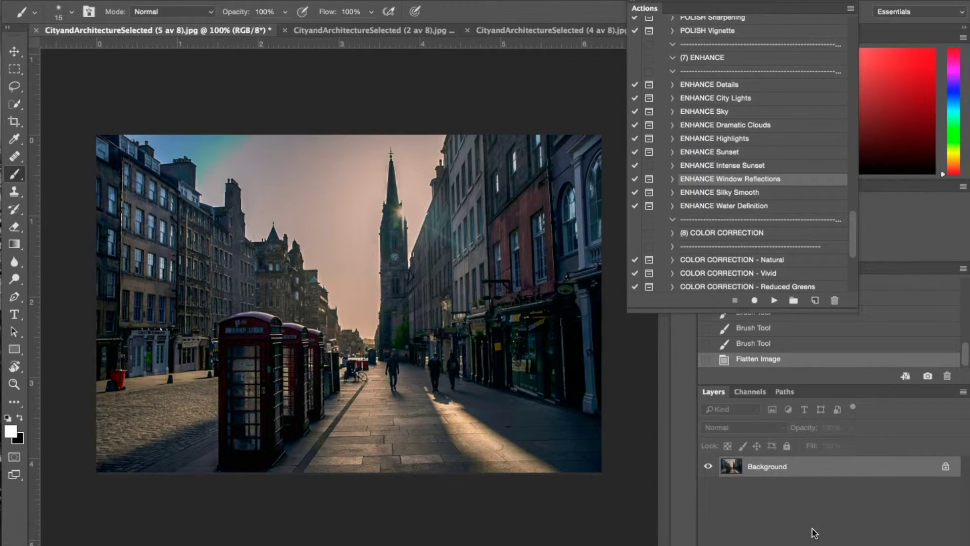
Step: Run the POLISH More Contrast action on the flattened background
scroll(708, 243, "down", 5)
scroll(733, 241, "up", 8)
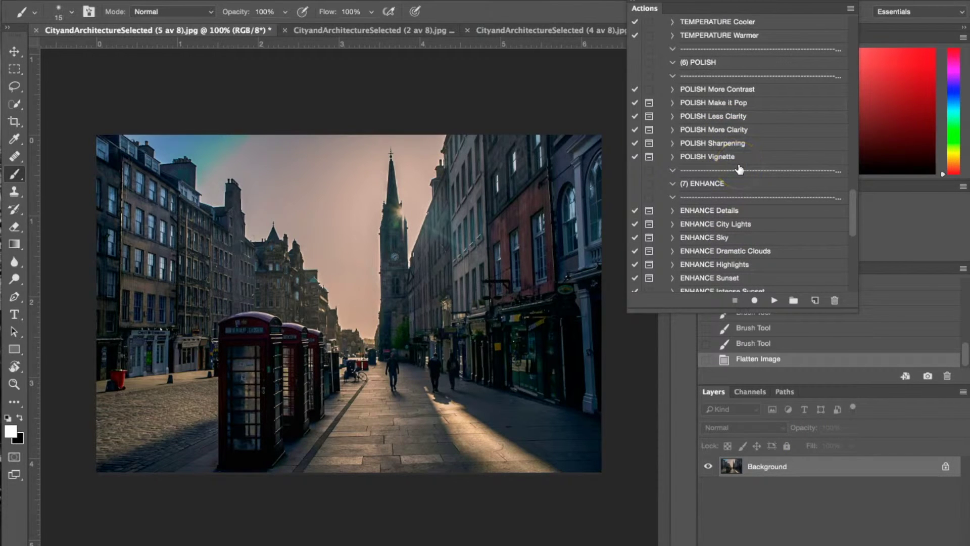
left_click(728, 89)
left_click(775, 301)
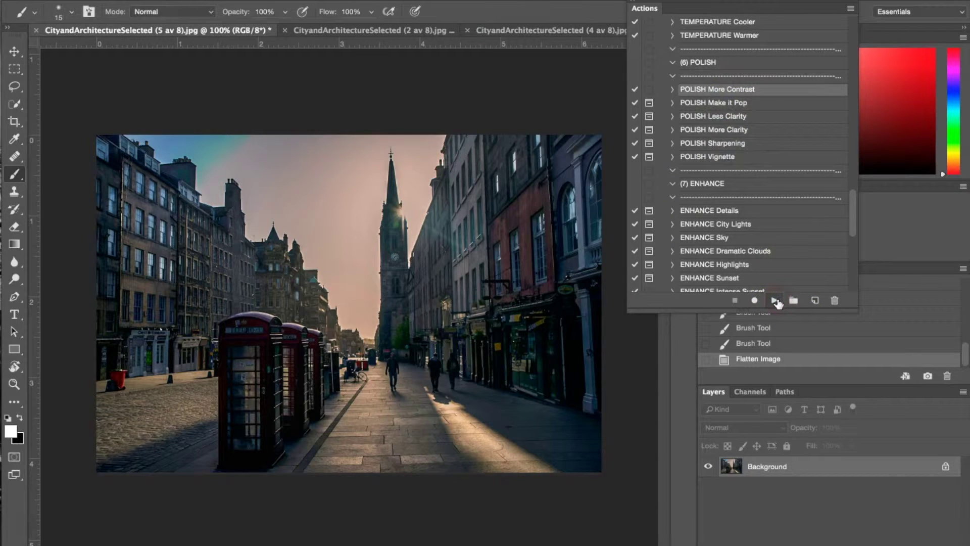
left_click(775, 301)
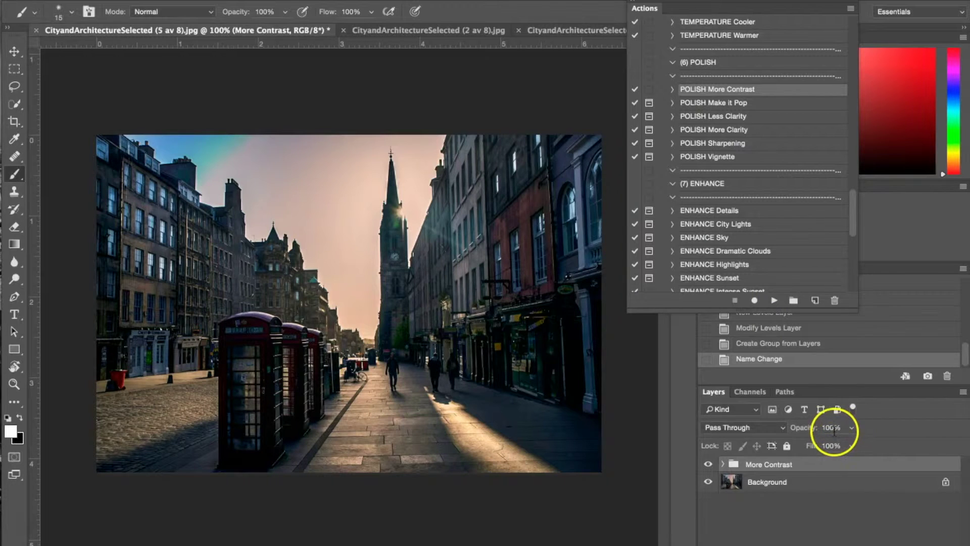
Step: Set the More Contrast group's opacity to 49% and flatten the image
left_click(834, 431)
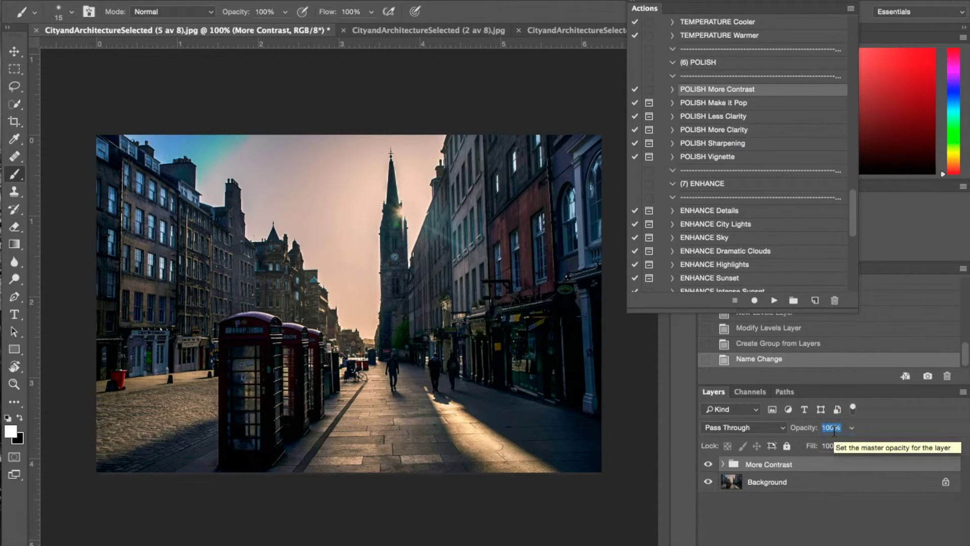
type("49")
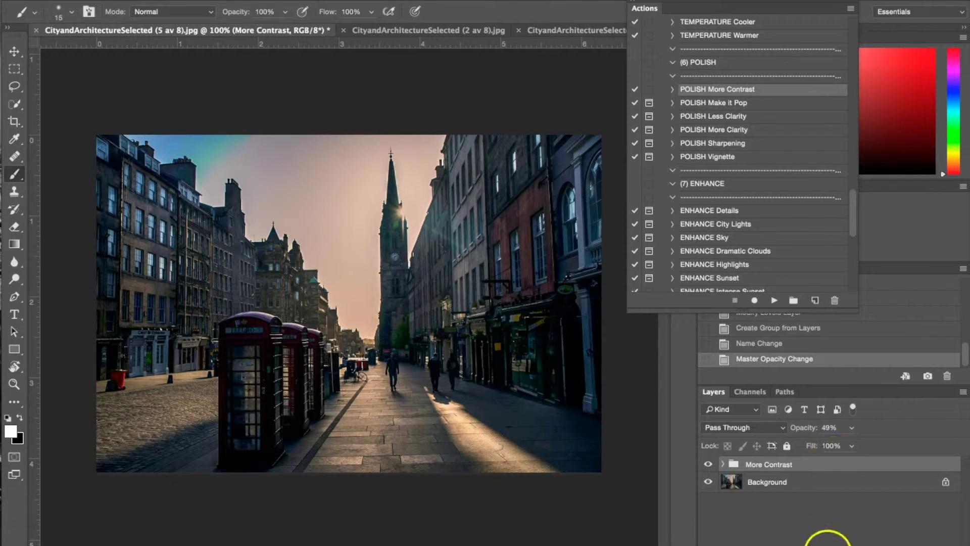
right_click(790, 493)
left_click(866, 531)
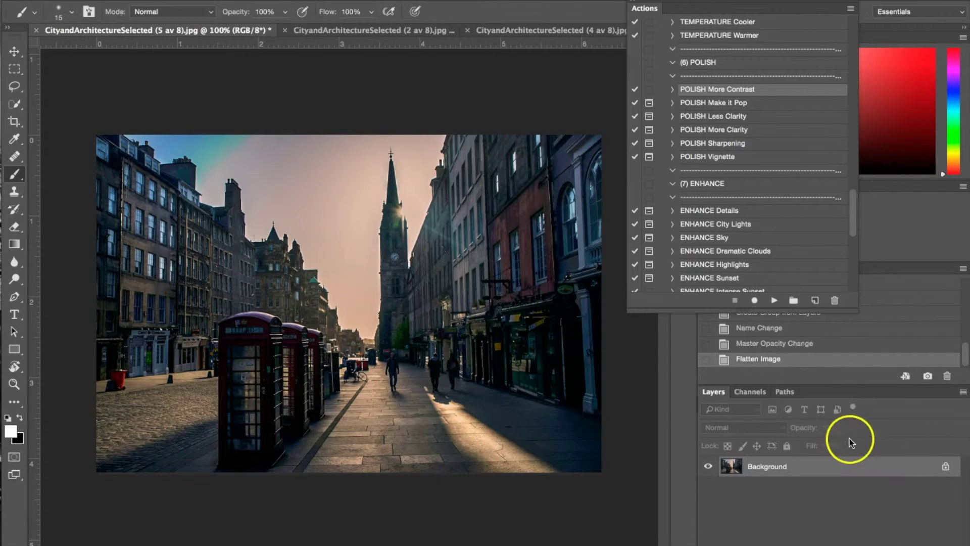
Step: Run the TONE Cool Shadows action and set the resulting group's opacity to 35%
scroll(729, 224, "up", 2)
scroll(729, 224, "down", 8)
scroll(729, 224, "up", 12)
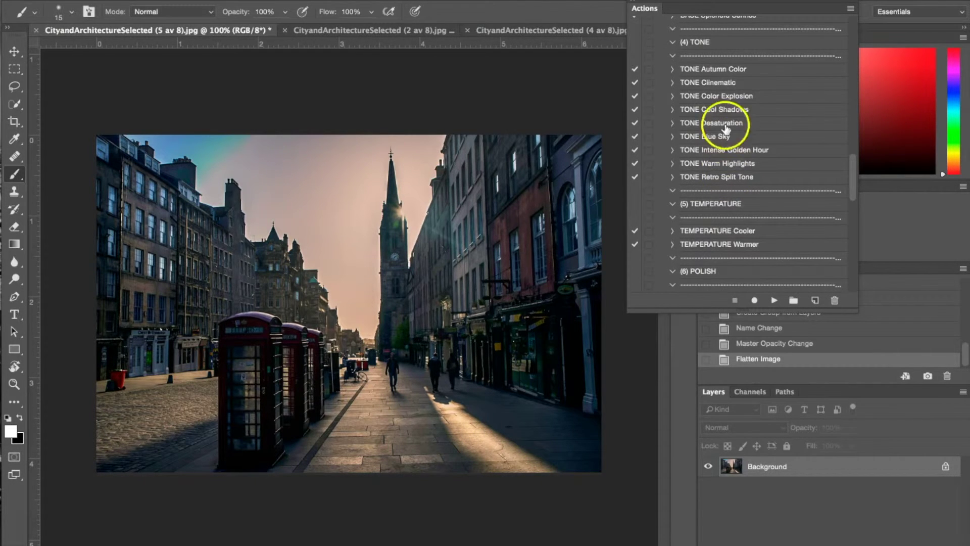
left_click(728, 109)
left_click(775, 301)
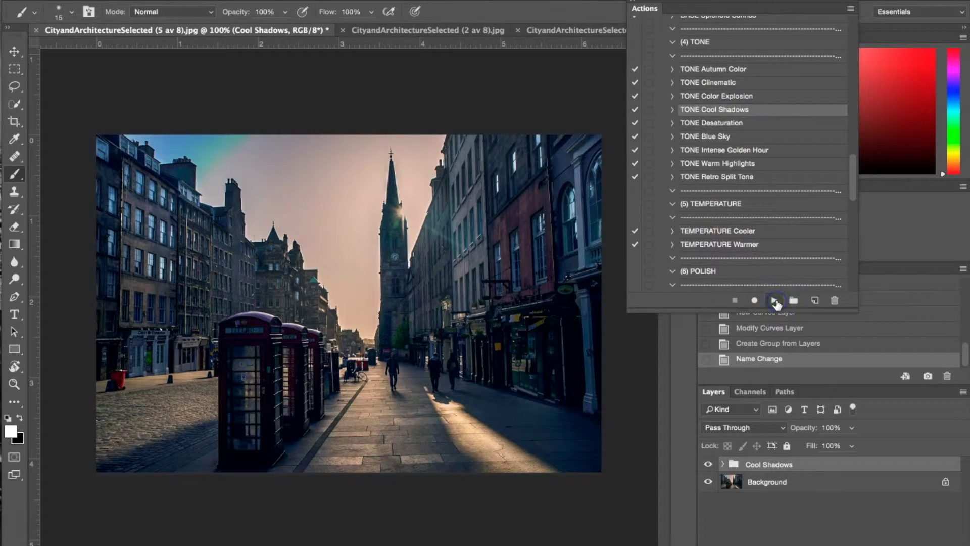
left_click(831, 429)
type("35")
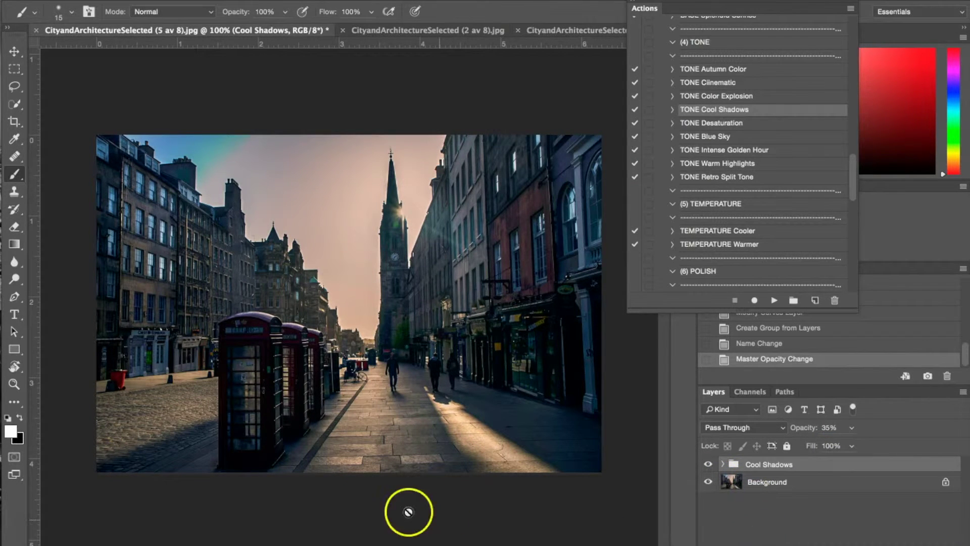
Step: Flatten the street photo, merging the Cool Shadows group into the background
left_click_drag(680, 7, 714, 1)
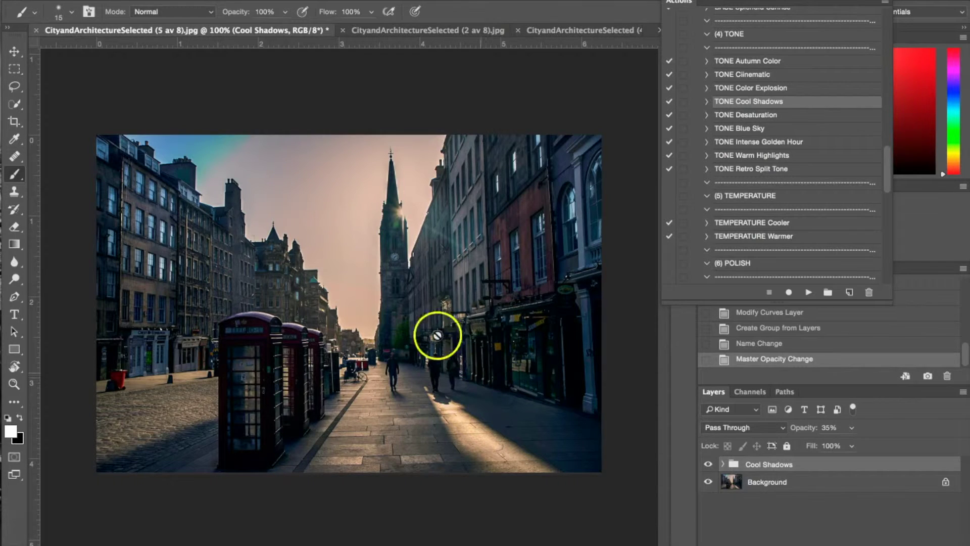
left_click(811, 512)
right_click(796, 491)
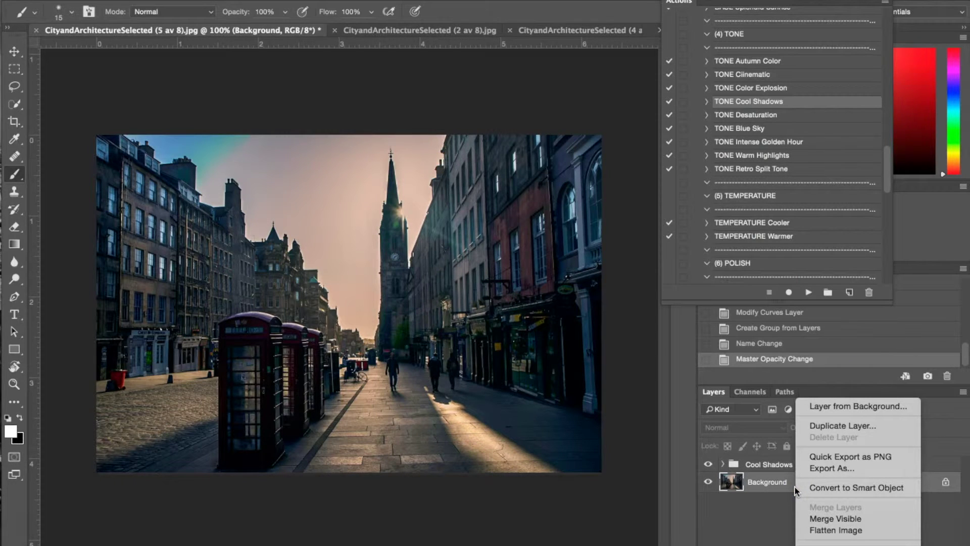
left_click(872, 530)
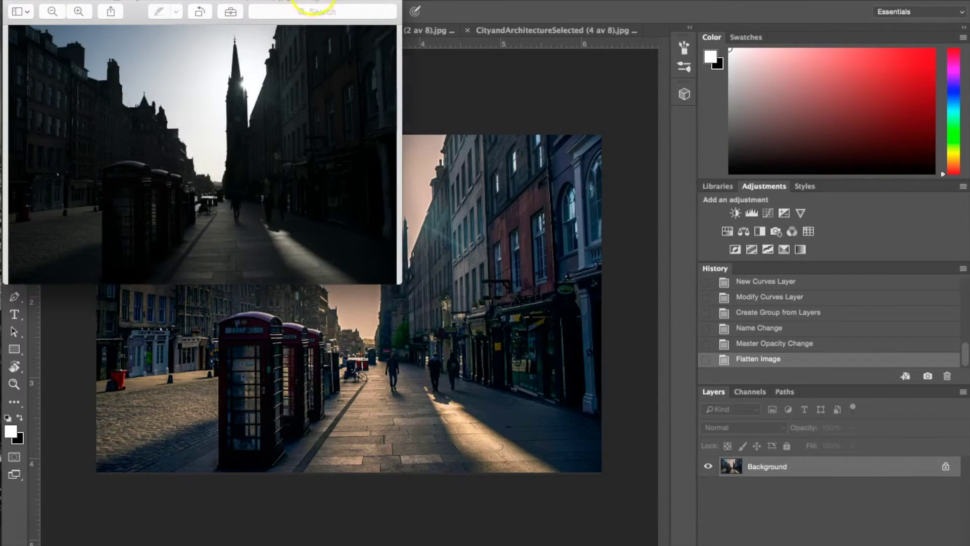
Step: Compare the edited street photo with its dark original, and bring up CityandArchitectureSelected (2 av 8).jpg for editing
left_click_drag(313, 5, 841, 0)
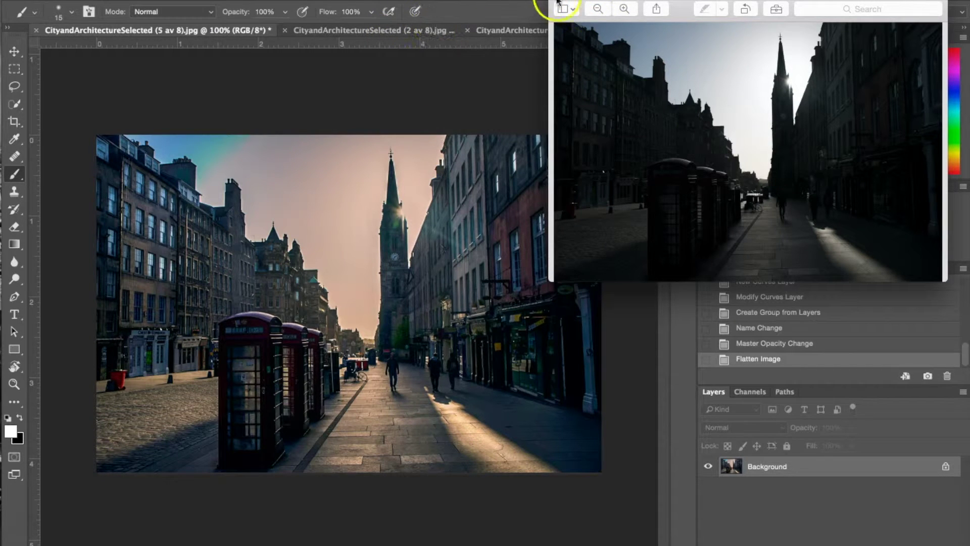
left_click(574, 1)
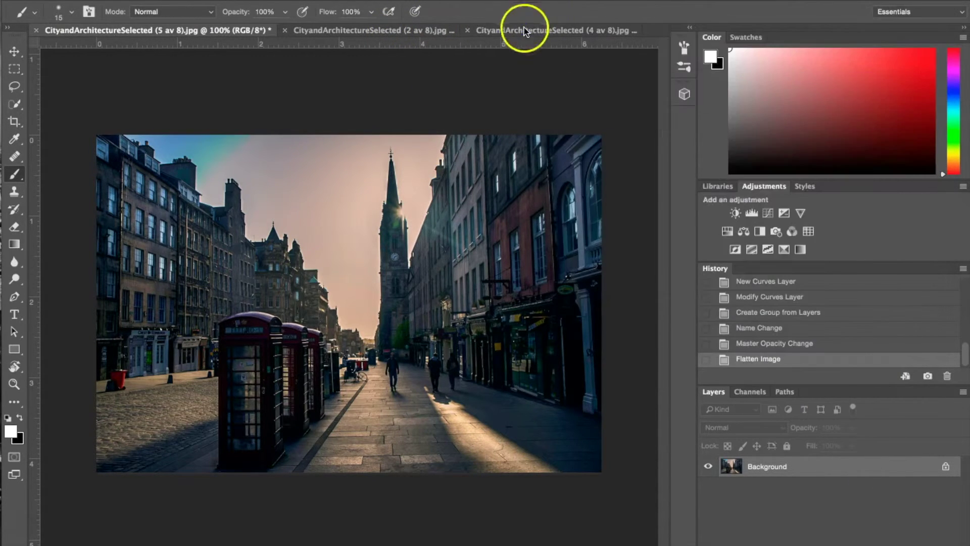
left_click(522, 31)
left_click(374, 31)
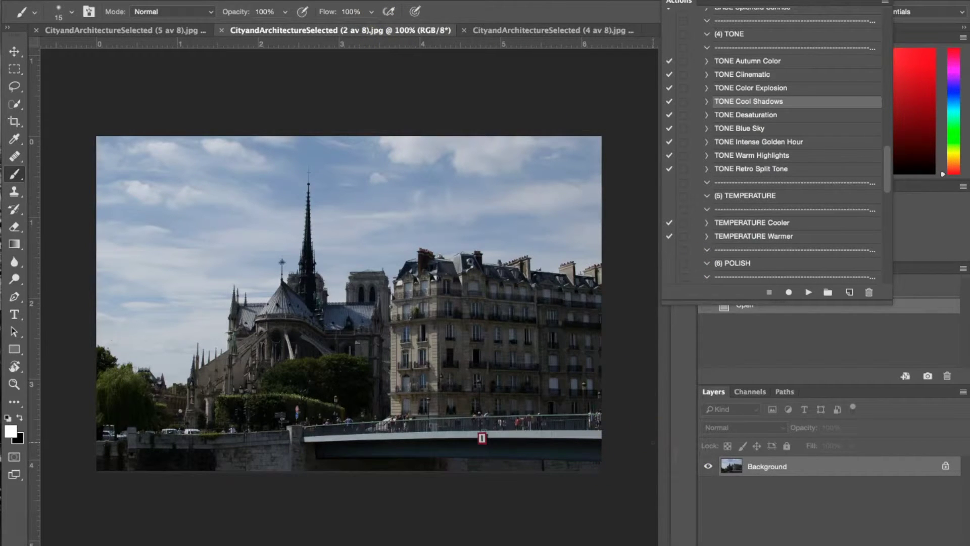
Step: Run the POLISH Sharpening action on the background layer of the cathedral photo
scroll(744, 167, "up", 6)
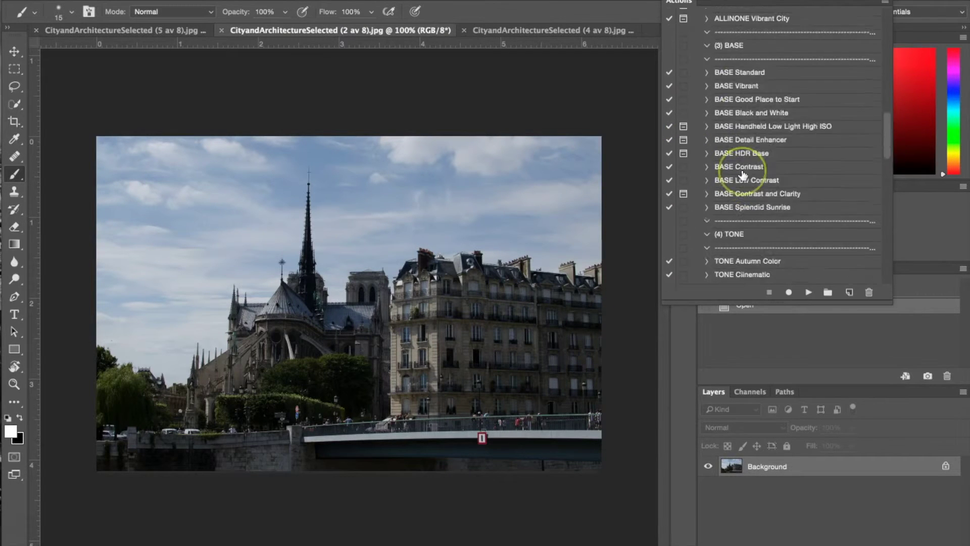
scroll(743, 174, "up", 3)
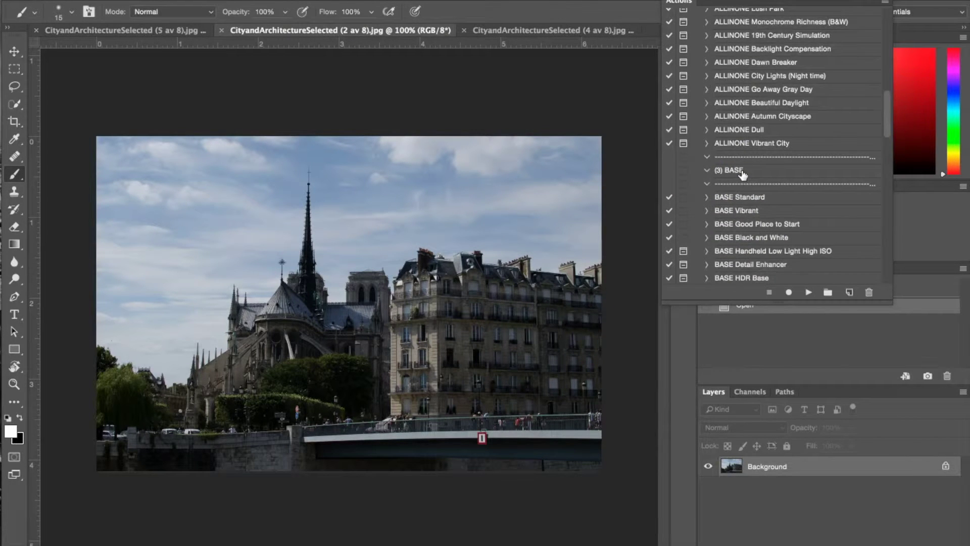
scroll(742, 175, "up", 2)
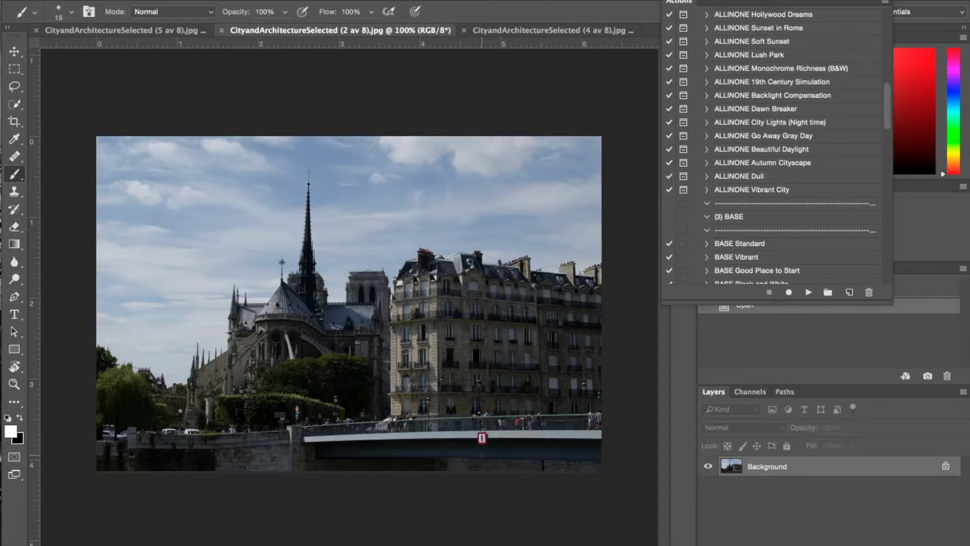
scroll(763, 162, "down", 10)
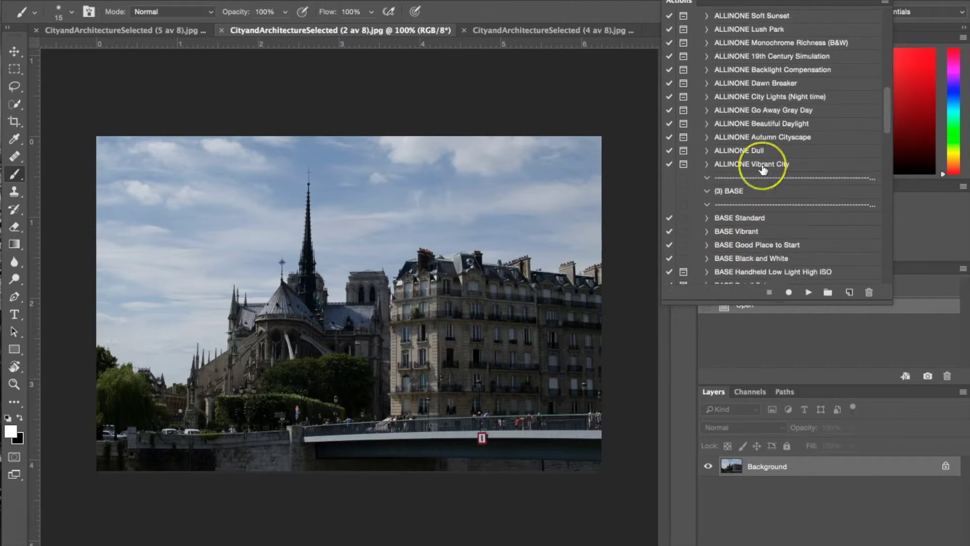
scroll(763, 169, "down", 5)
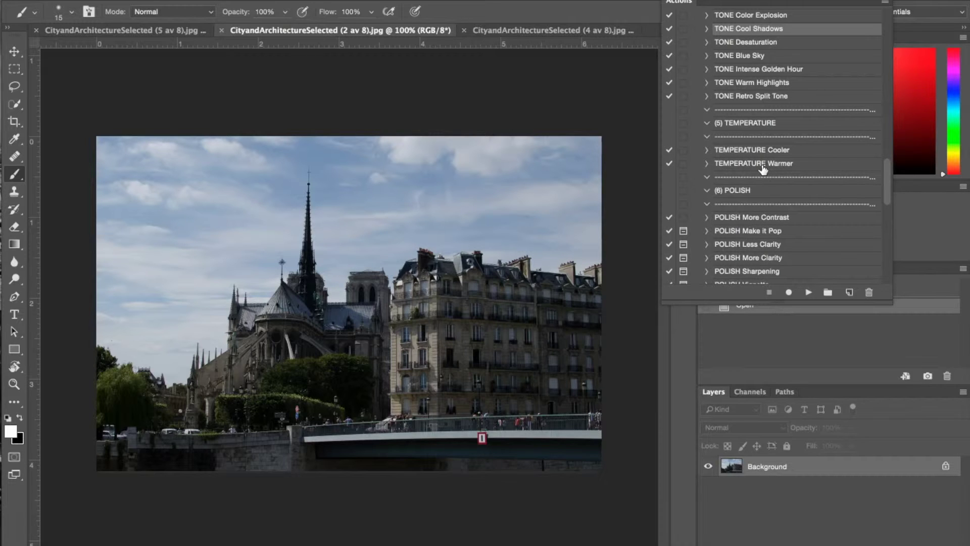
scroll(763, 169, "down", 4)
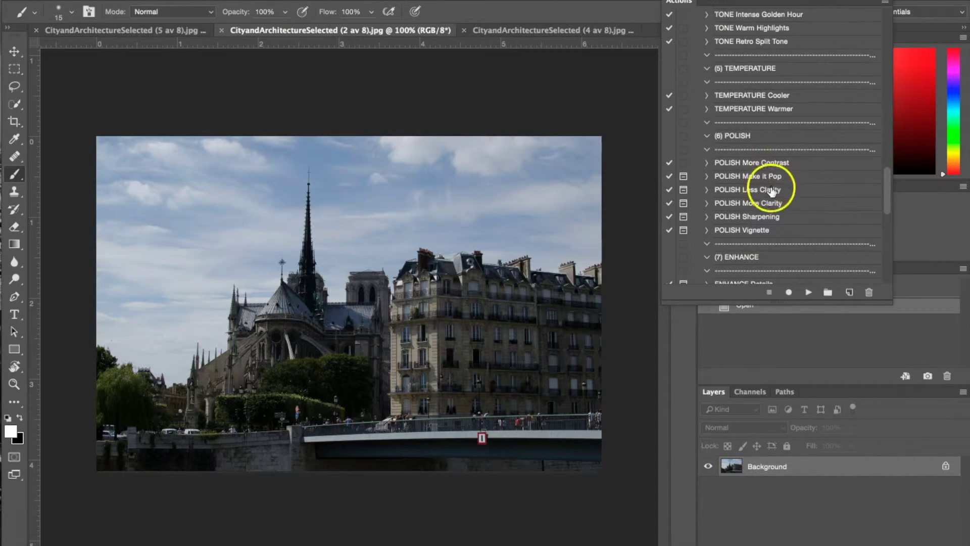
left_click(760, 217)
left_click(808, 292)
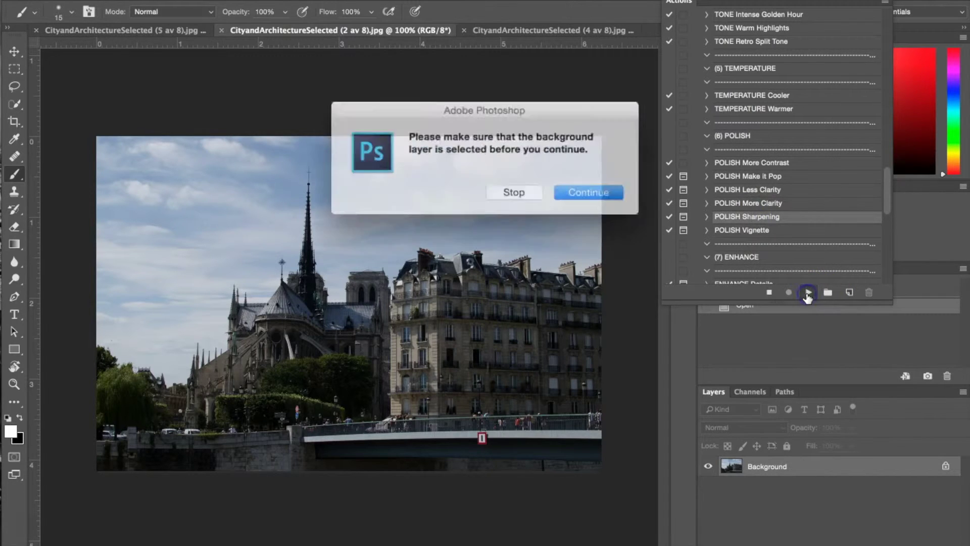
left_click(578, 189)
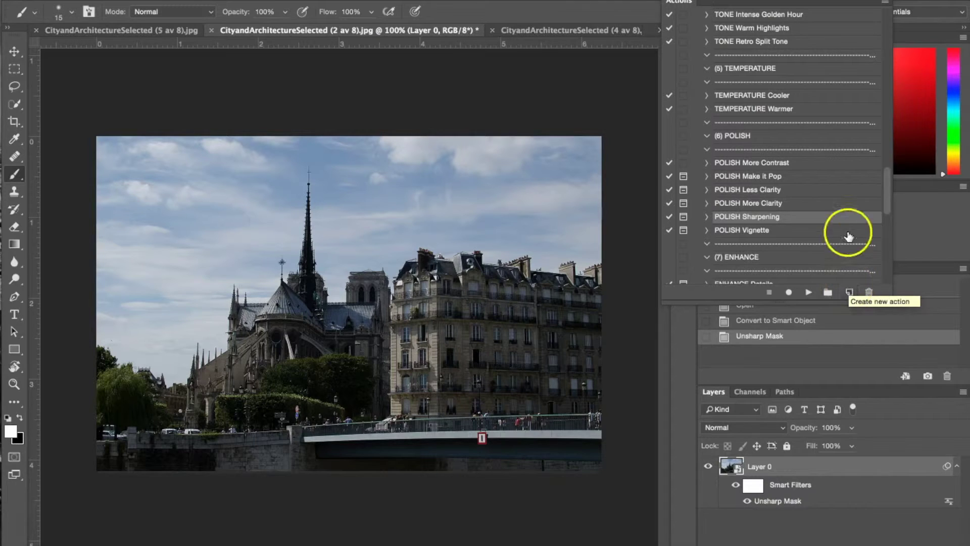
Step: Run the ALLINONE Monochrome Richness (B&W) action on the sharpened cathedral photo
scroll(849, 235, "up", 10)
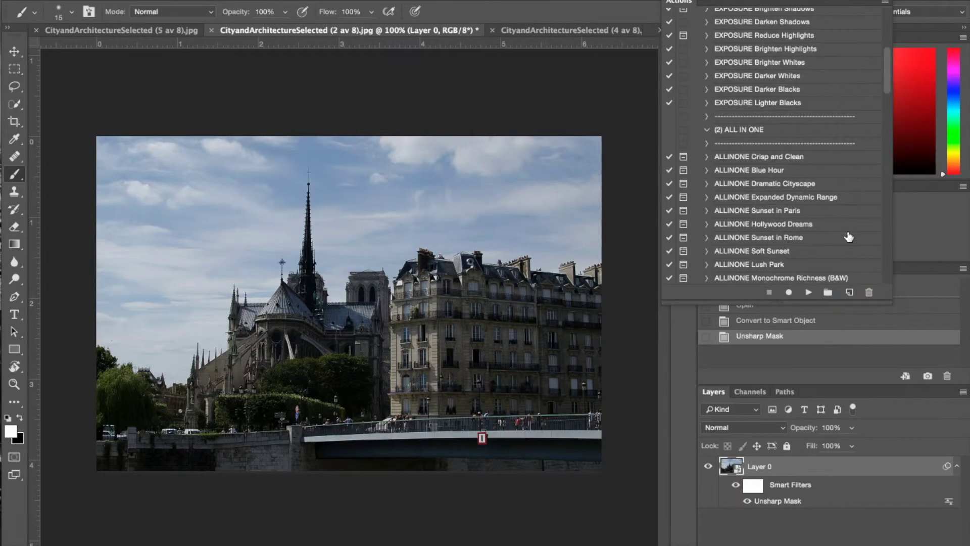
scroll(849, 236, "up", 5)
scroll(849, 236, "down", 10)
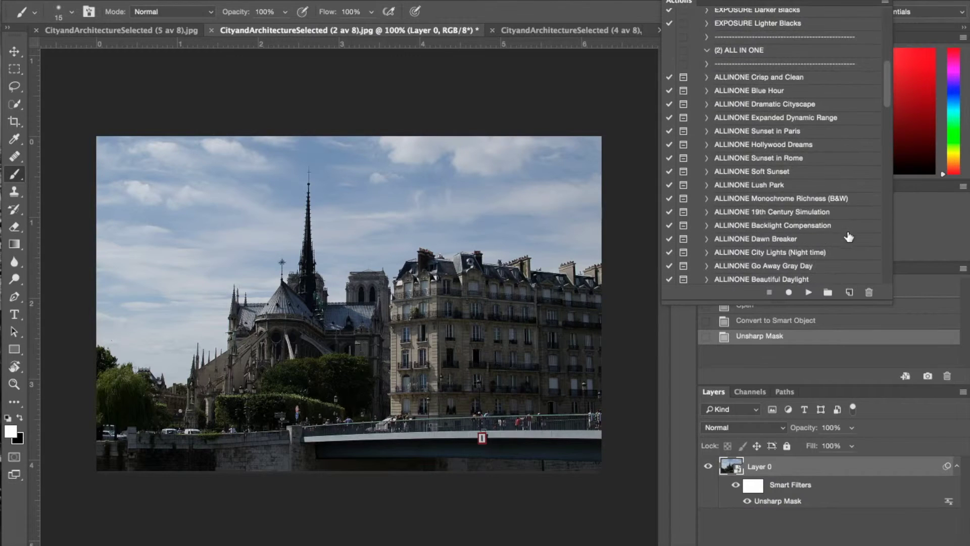
left_click(839, 198)
left_click(807, 291)
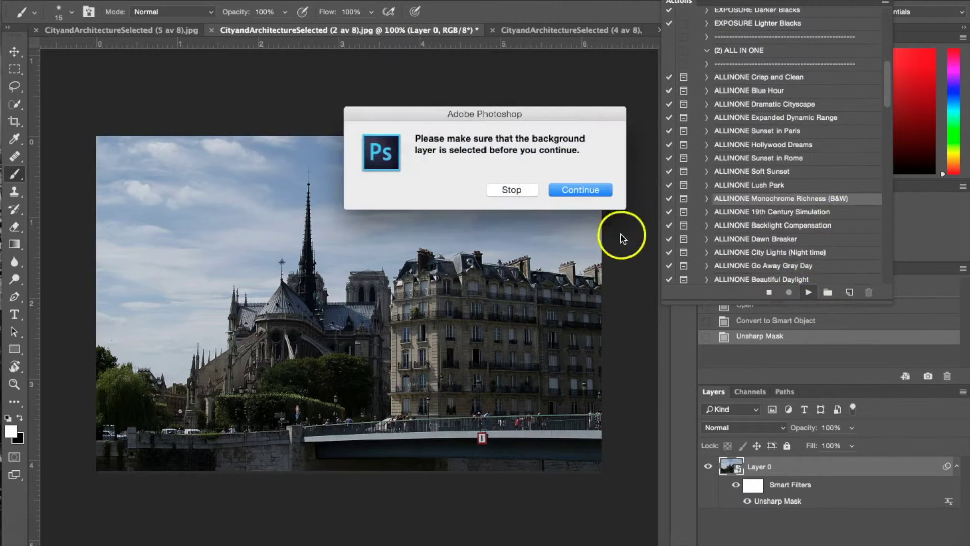
left_click(594, 190)
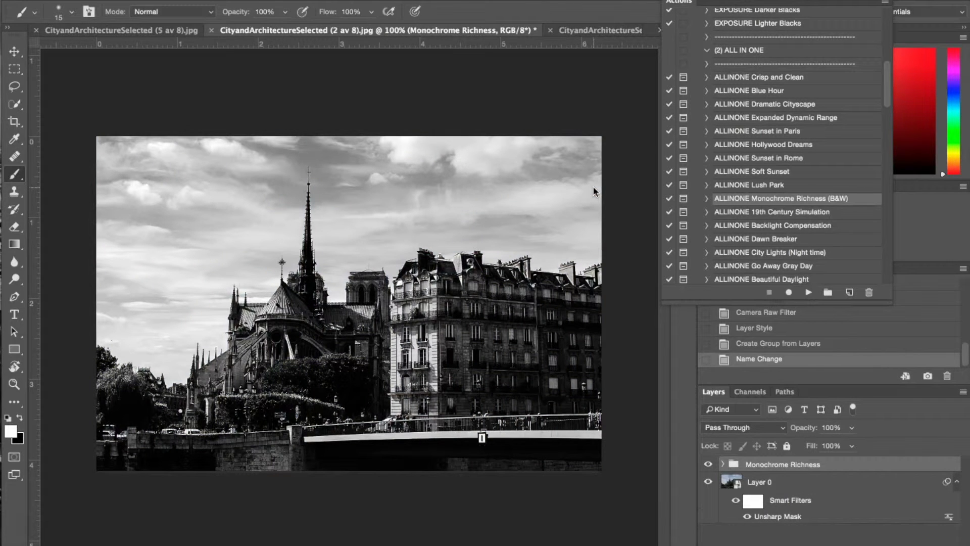
Step: Run the TONE Cinematic action to tint the black-and-white cathedral photo
scroll(742, 253, "down", 10)
scroll(740, 254, "down", 6)
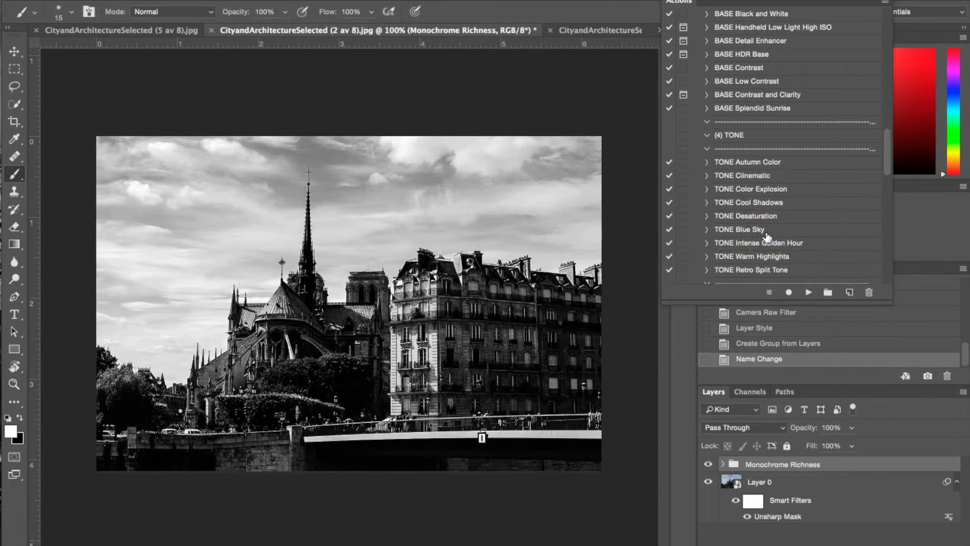
scroll(775, 189, "down", 3)
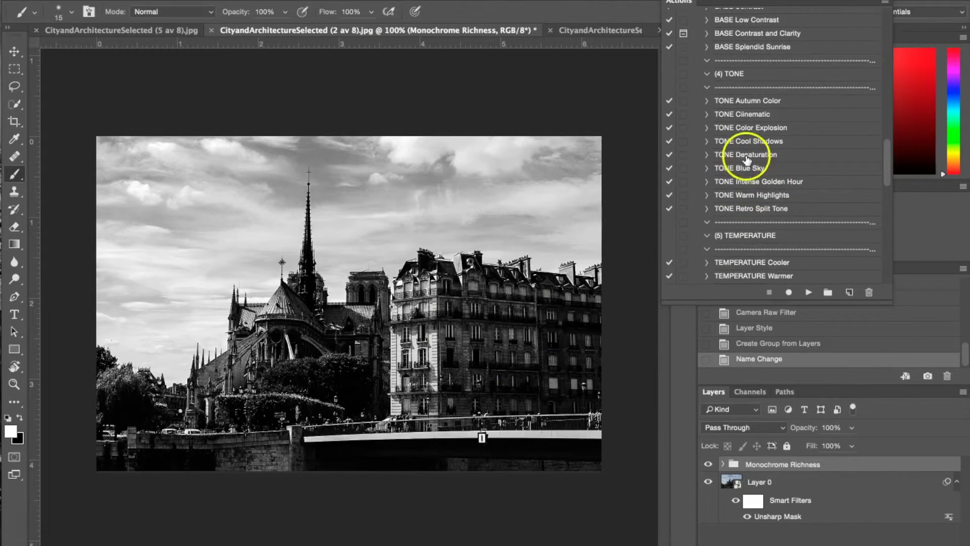
left_click(749, 120)
left_click(809, 292)
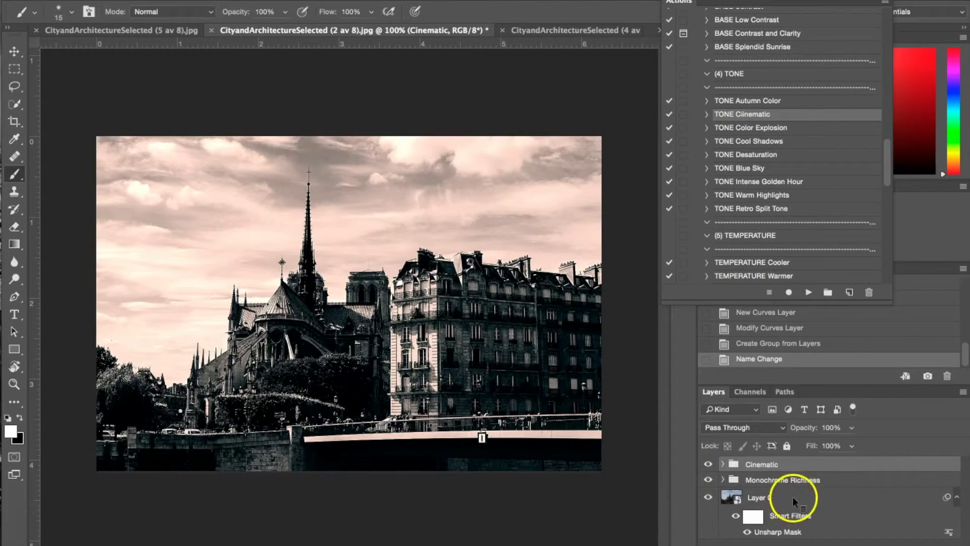
Step: Lower the Cinematic group's opacity to about 52%
left_click(846, 429)
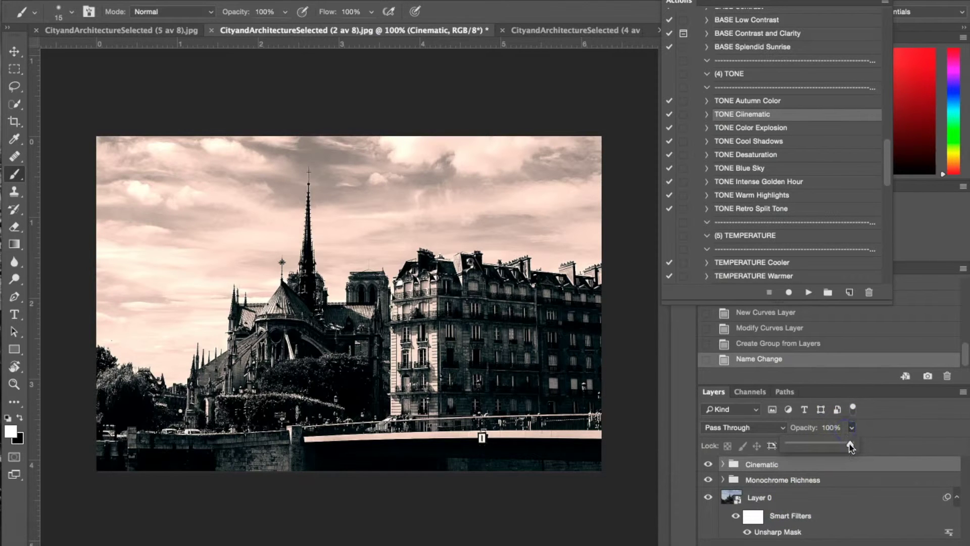
left_click_drag(823, 445, 825, 447)
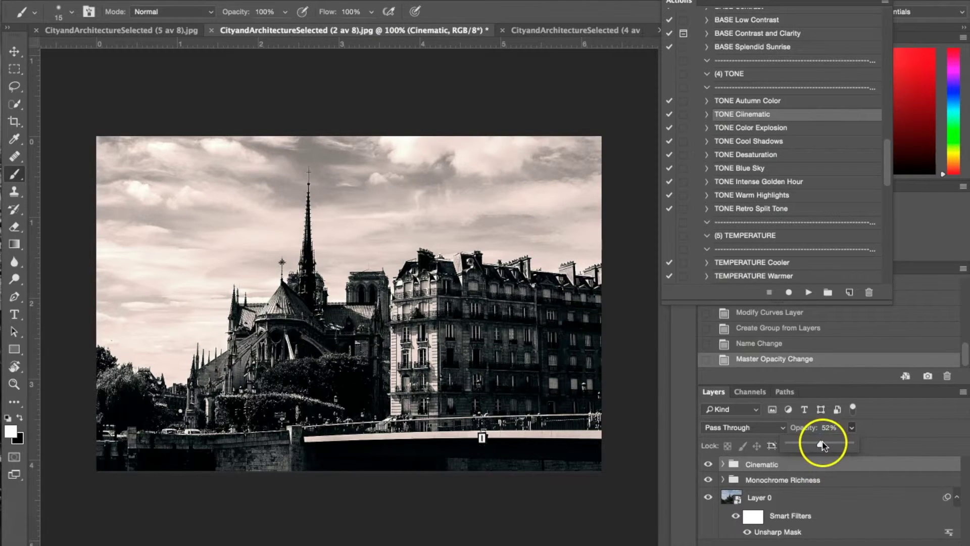
left_click_drag(821, 444, 824, 444)
left_click(888, 444)
Step: Select the base photo layer, Layer 0, and run the POLISH More Clarity action on it
right_click(762, 497)
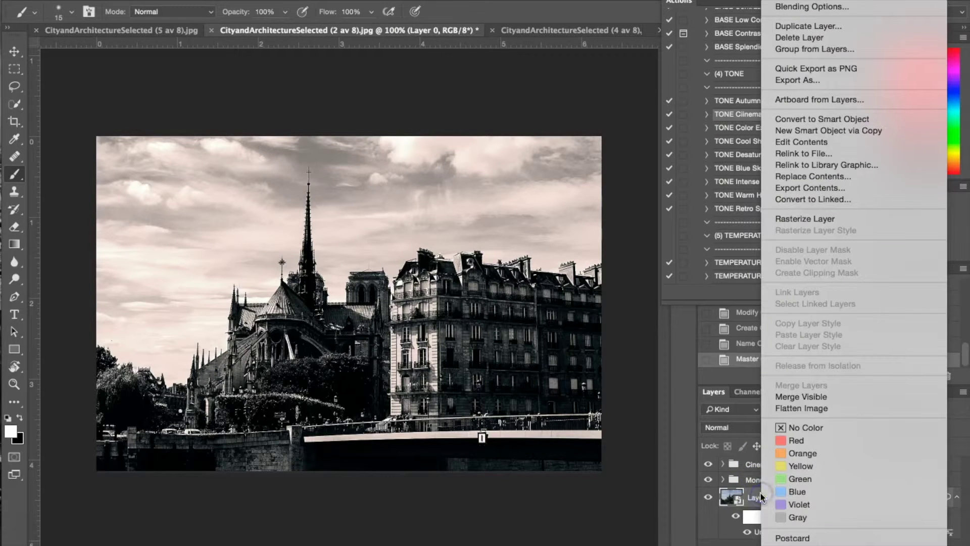
left_click(705, 539)
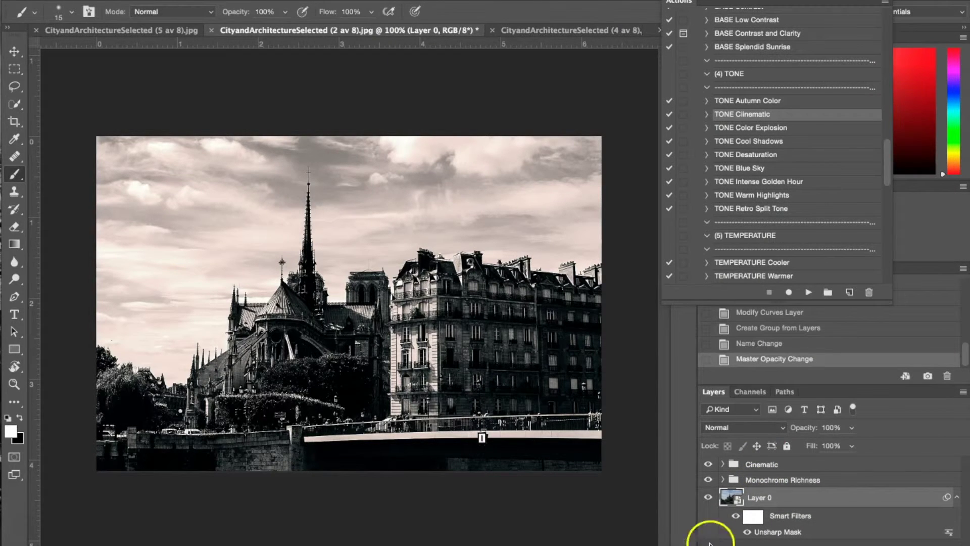
scroll(813, 201, "down", 5)
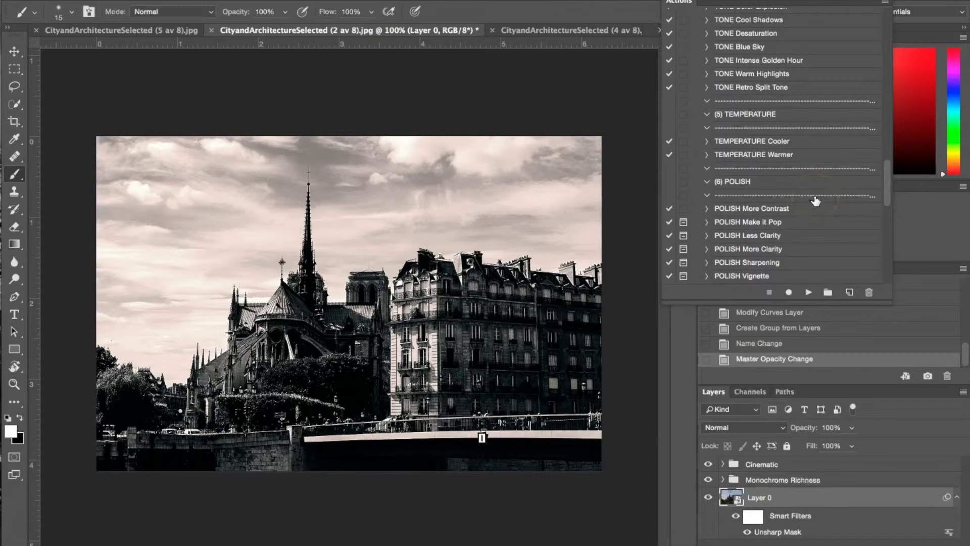
left_click_drag(815, 197, 764, 222)
scroll(815, 202, "down", 2)
left_click(792, 203)
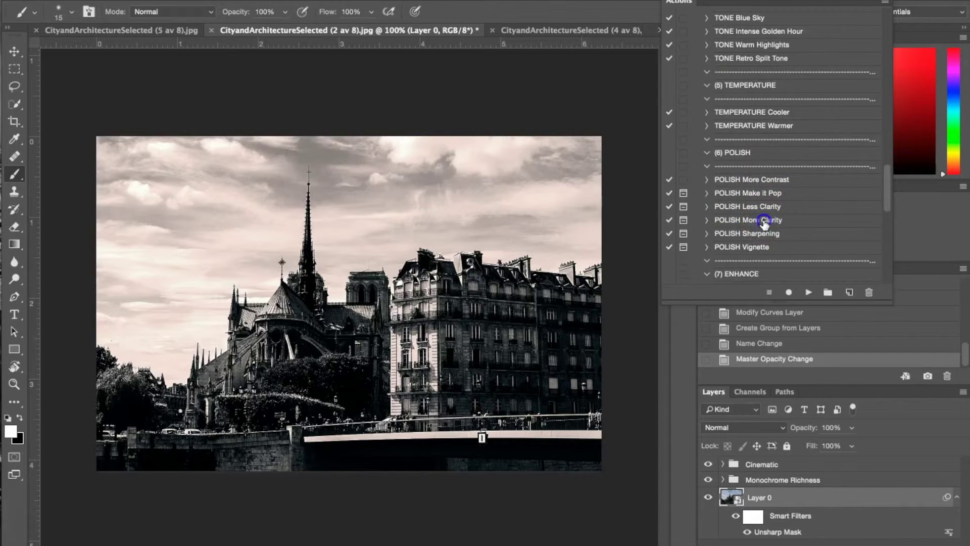
left_click(808, 292)
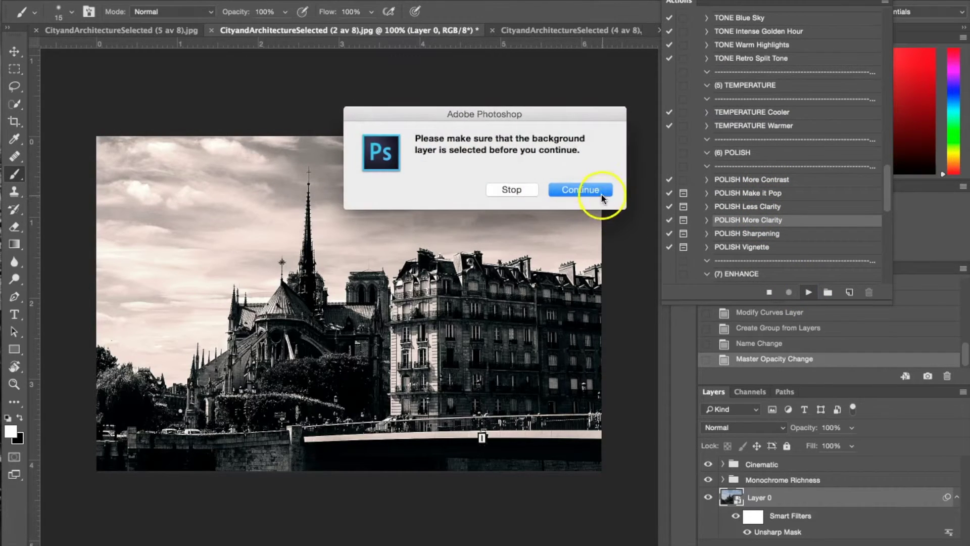
left_click(601, 195)
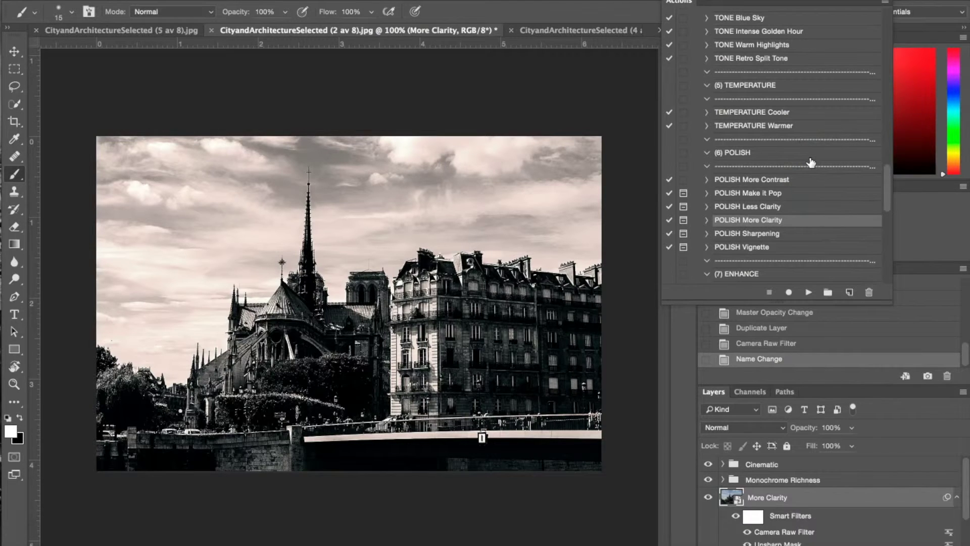
Step: Run the ENHANCE Dramatic Clouds action above the More Clarity layer of the cathedral photo
scroll(811, 161, "down", 4)
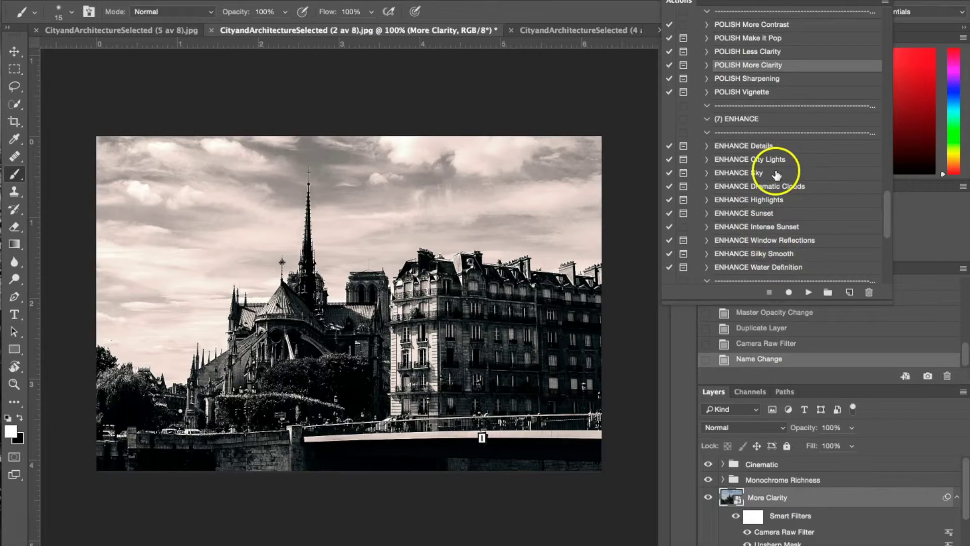
scroll(777, 174, "down", 1)
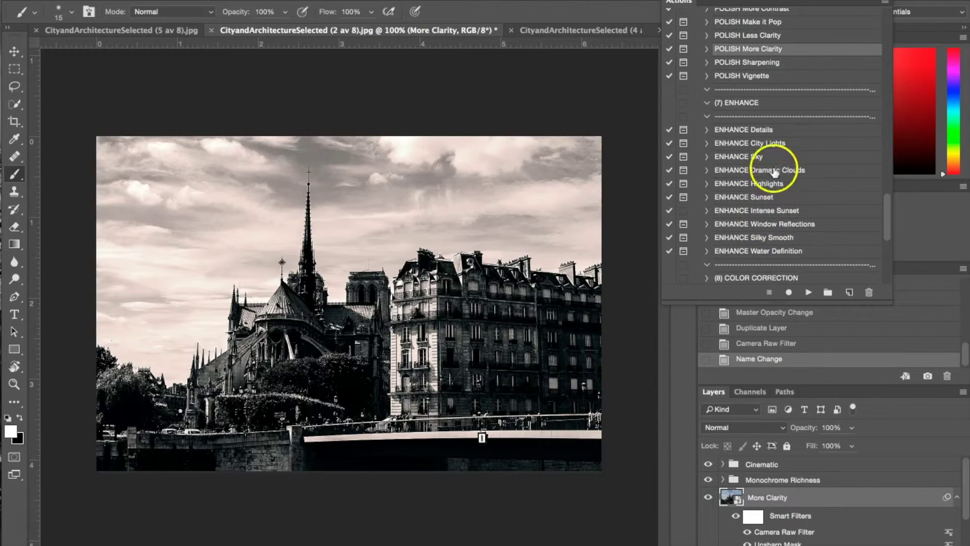
left_click(775, 172)
left_click(807, 292)
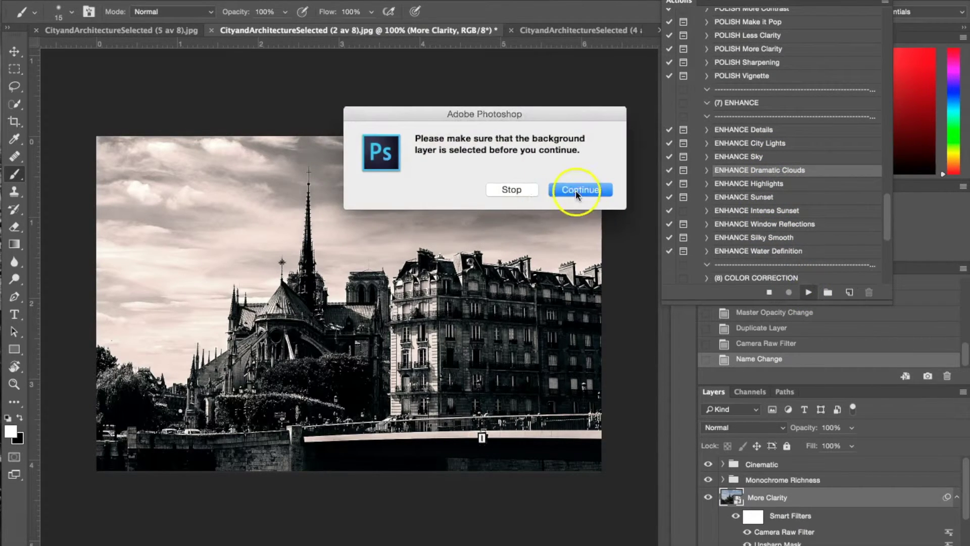
left_click(576, 191)
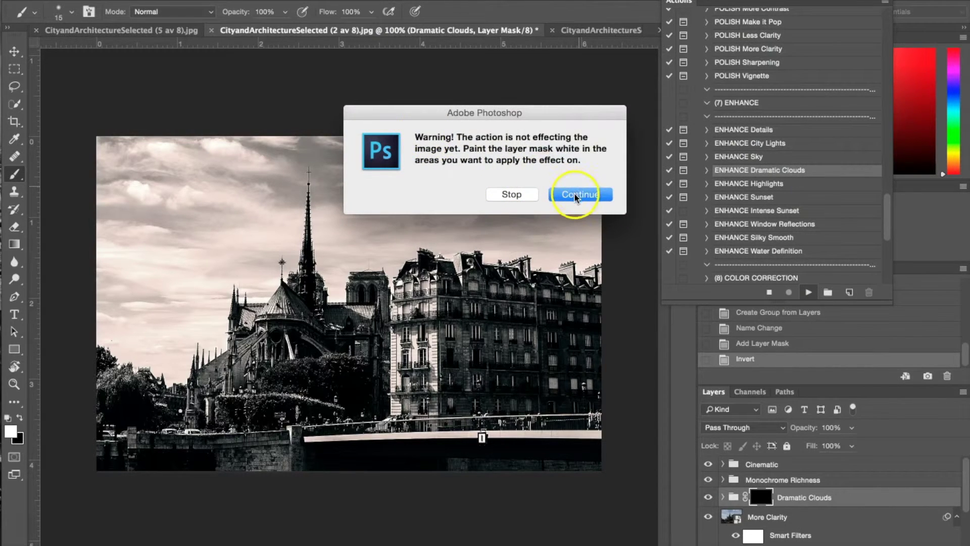
left_click(589, 195)
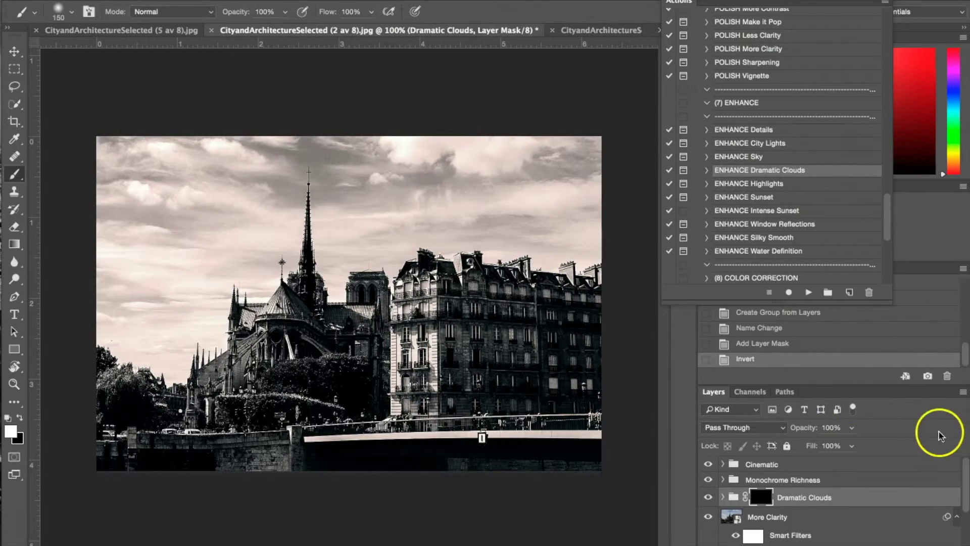
Step: Lower the Dramatic Clouds group's opacity to 42% and paint its layer mask white over the whole sky
left_click(851, 428)
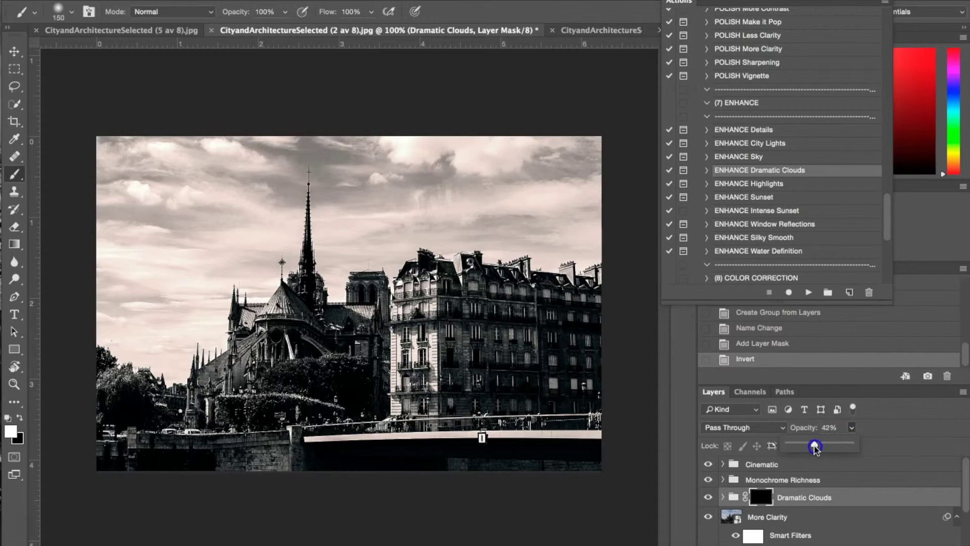
left_click_drag(814, 447, 814, 446)
mouse_move(513, 158)
left_mouse_down()
mouse_move(436, 202)
mouse_move(408, 236)
mouse_move(329, 216)
mouse_move(328, 201)
mouse_move(469, 146)
left_mouse_up()
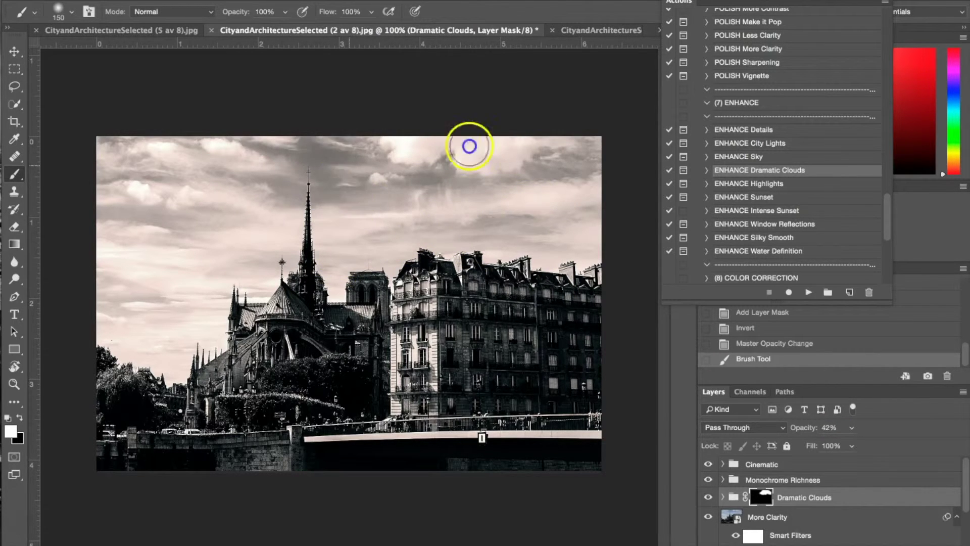
mouse_move(122, 174)
left_mouse_down()
mouse_move(156, 227)
mouse_move(234, 302)
mouse_move(188, 308)
mouse_move(136, 284)
mouse_move(104, 329)
mouse_move(277, 245)
mouse_move(212, 259)
left_mouse_up()
mouse_move(470, 156)
left_mouse_down()
mouse_move(487, 162)
mouse_move(517, 212)
mouse_move(582, 193)
left_mouse_up()
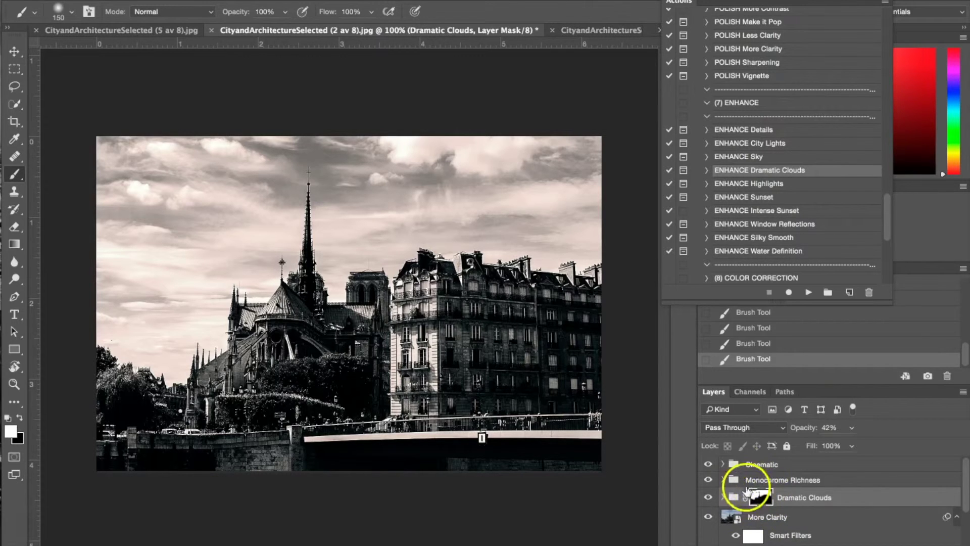
mouse_move(172, 135)
left_mouse_down()
mouse_move(209, 176)
mouse_move(205, 169)
mouse_move(130, 229)
mouse_move(154, 337)
mouse_move(138, 352)
mouse_move(223, 286)
mouse_move(277, 271)
mouse_move(262, 200)
mouse_move(337, 169)
mouse_move(394, 179)
left_mouse_up()
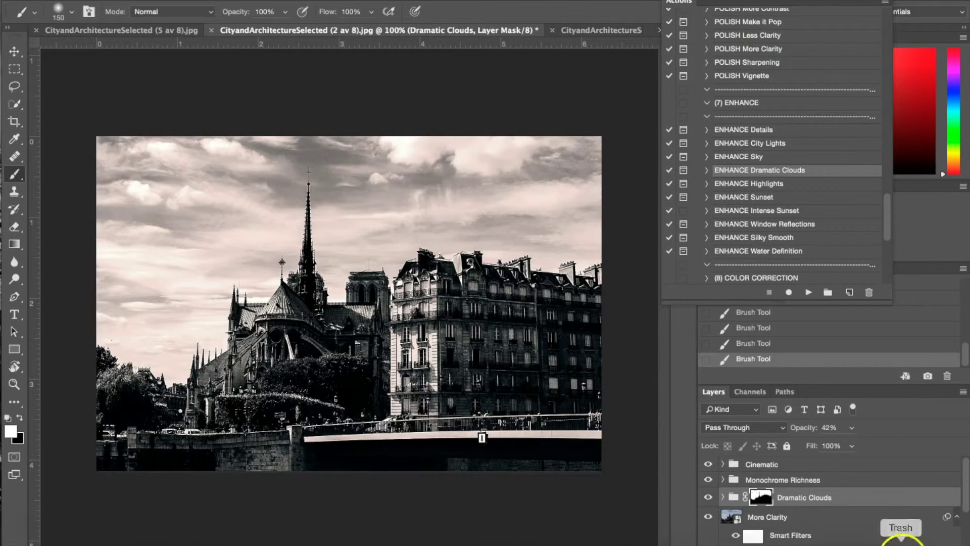
Step: Bring up the original colour cathedral photo in the image viewer and place it beside the edited version for comparison
left_click(859, 543)
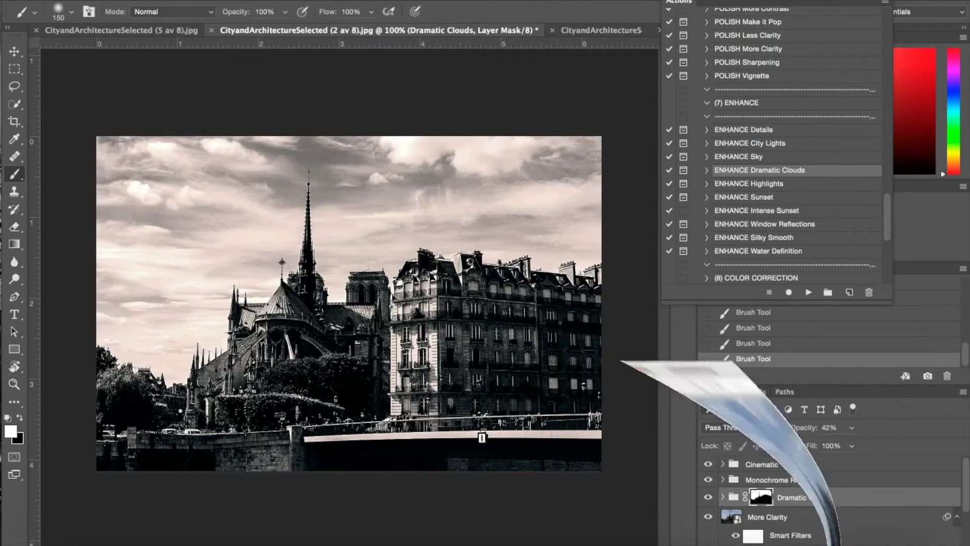
left_click_drag(327, 0, 864, 0)
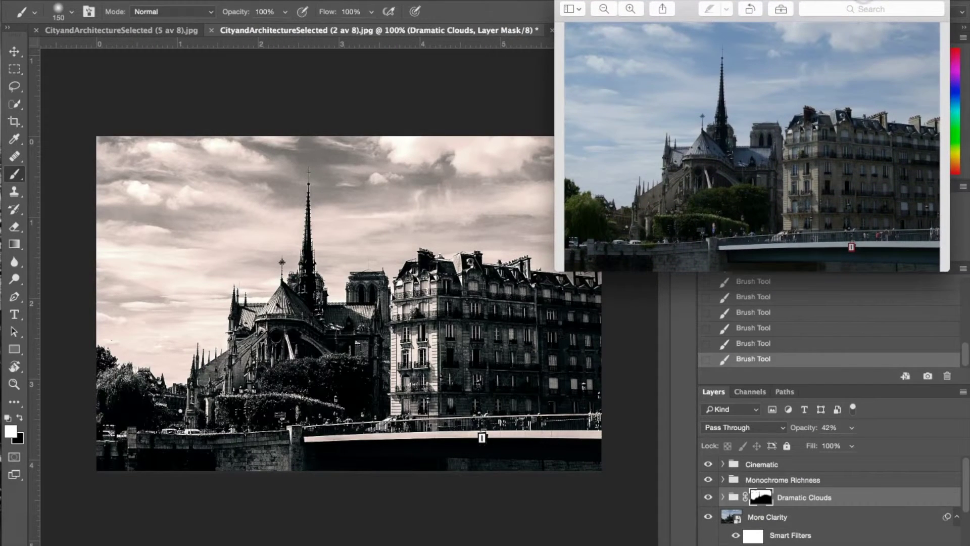
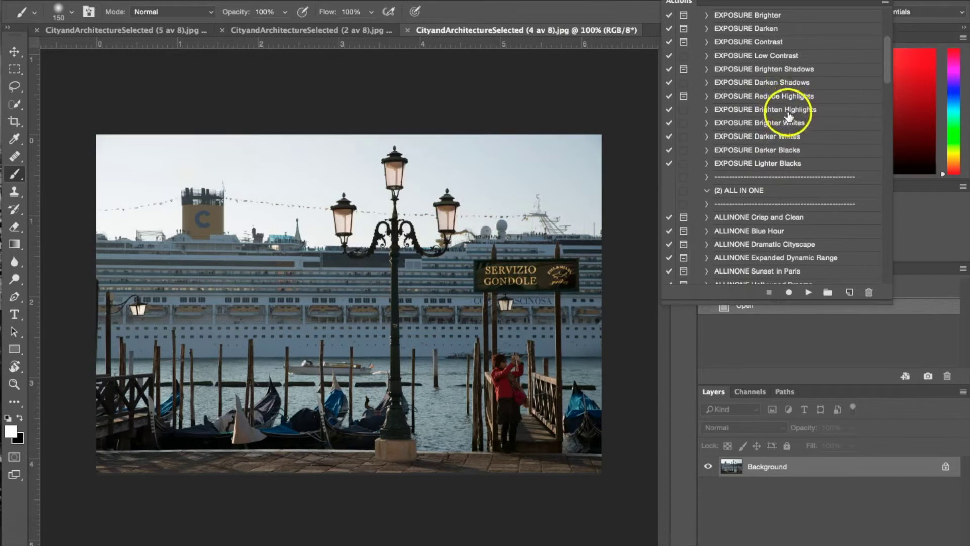
Step: Run the EXPOSURE Reduce Highlights action on the Venice gondola photo
left_click(784, 96)
left_click(809, 293)
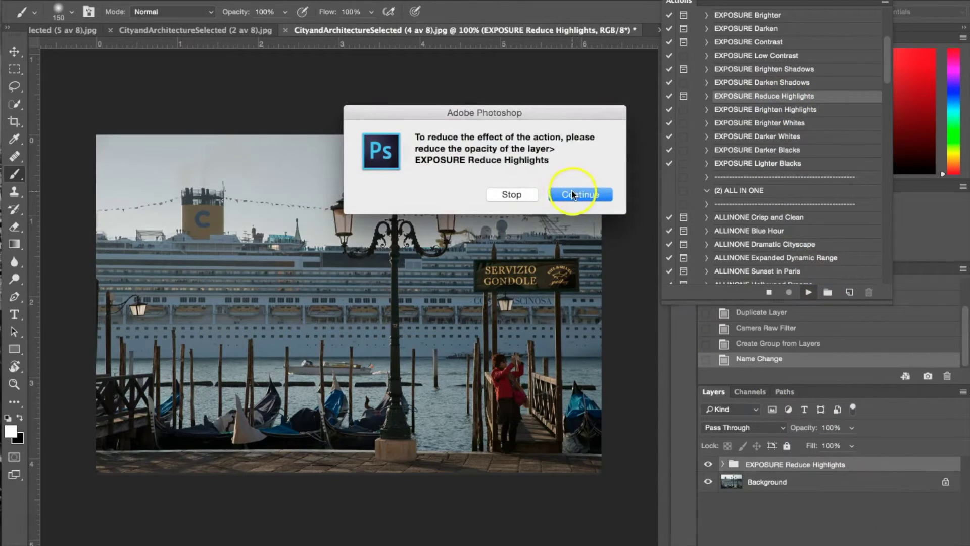
left_click(564, 195)
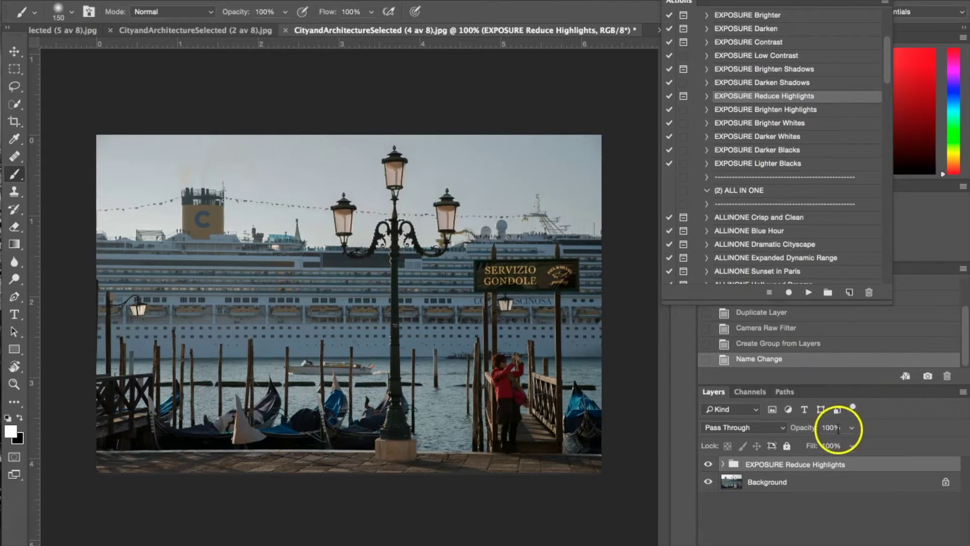
Step: Set the EXPOSURE Reduce Highlights group's opacity to 27% and flatten the image
left_click(832, 429)
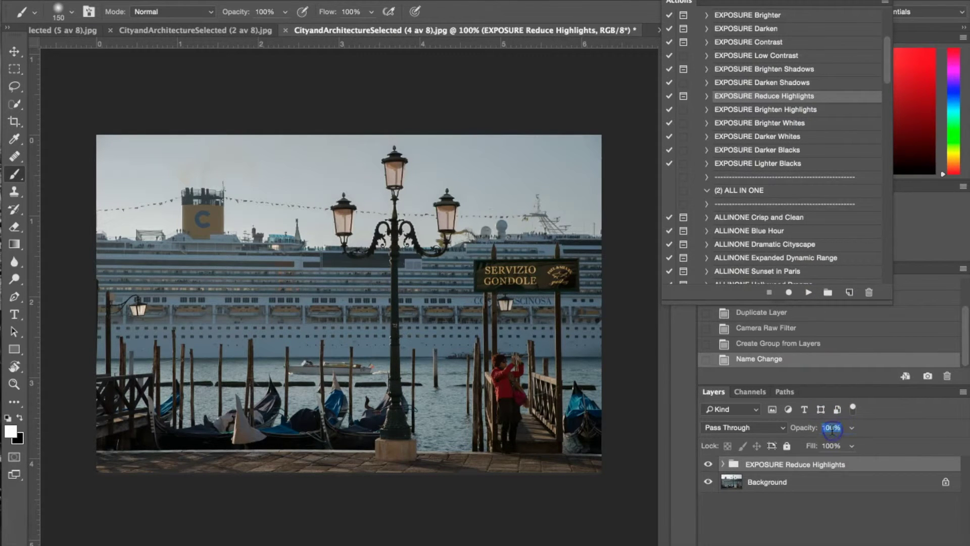
type("27")
left_click(839, 502)
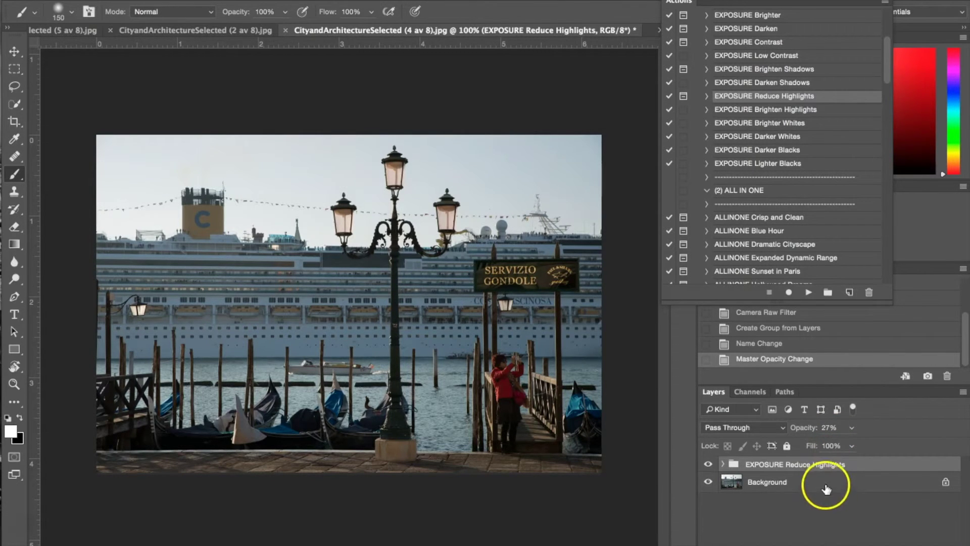
right_click(826, 486)
left_click(869, 526)
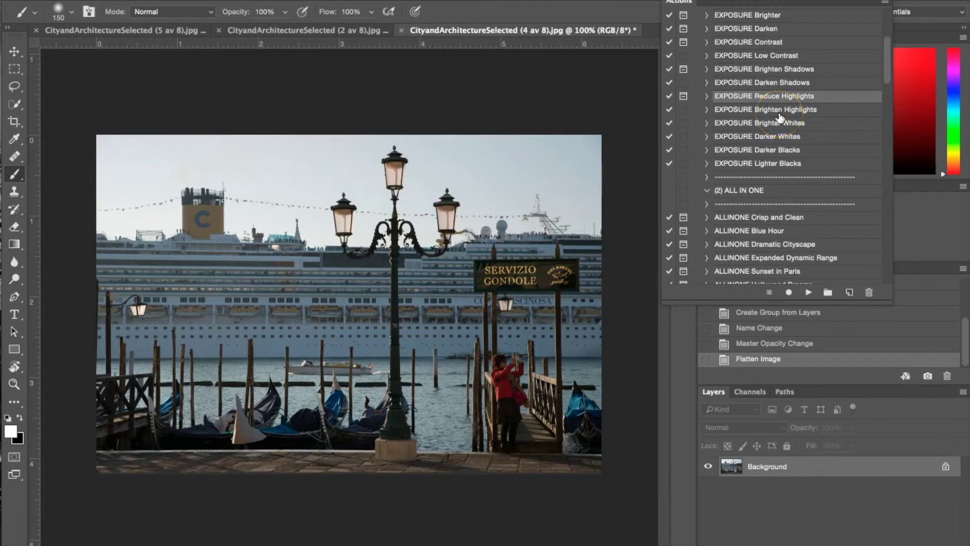
Step: Run the ALLINONE Beautiful Daylight action on the gondola photo and flatten the image
scroll(781, 117, "down", 3)
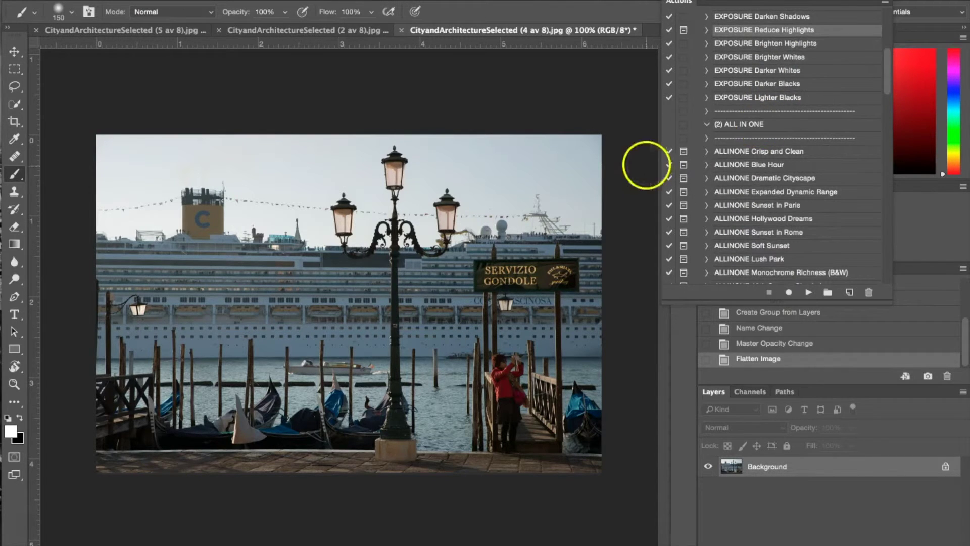
scroll(780, 197, "down", 3)
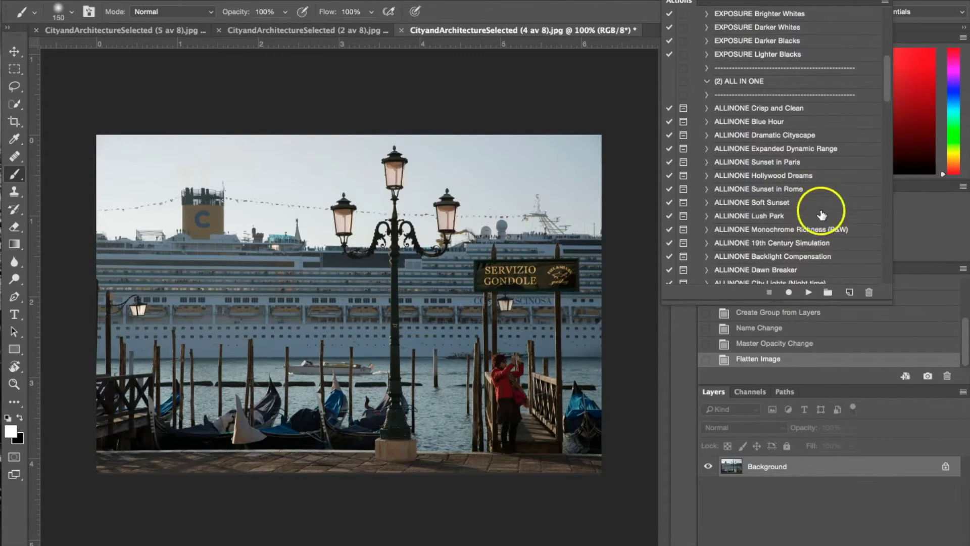
scroll(805, 150, "down", 3)
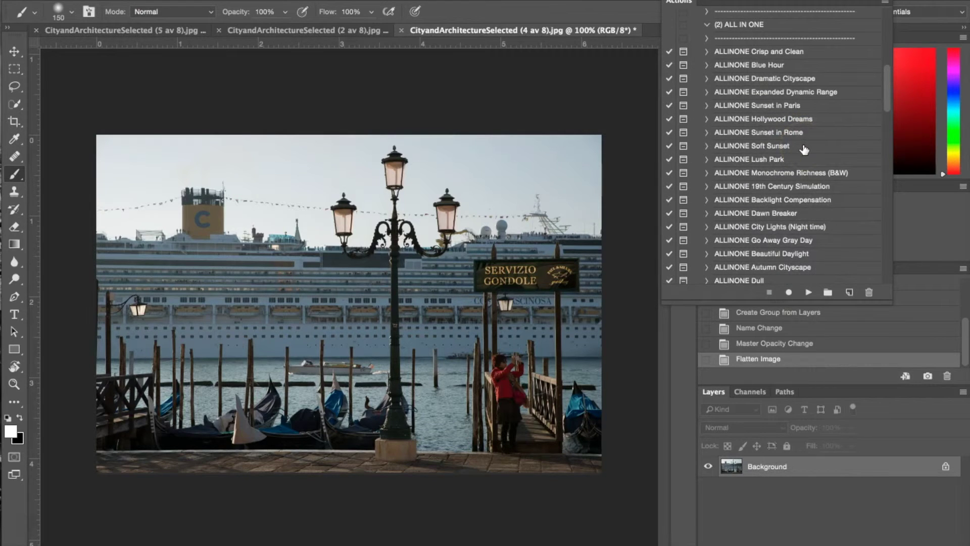
left_click(796, 253)
left_click(809, 293)
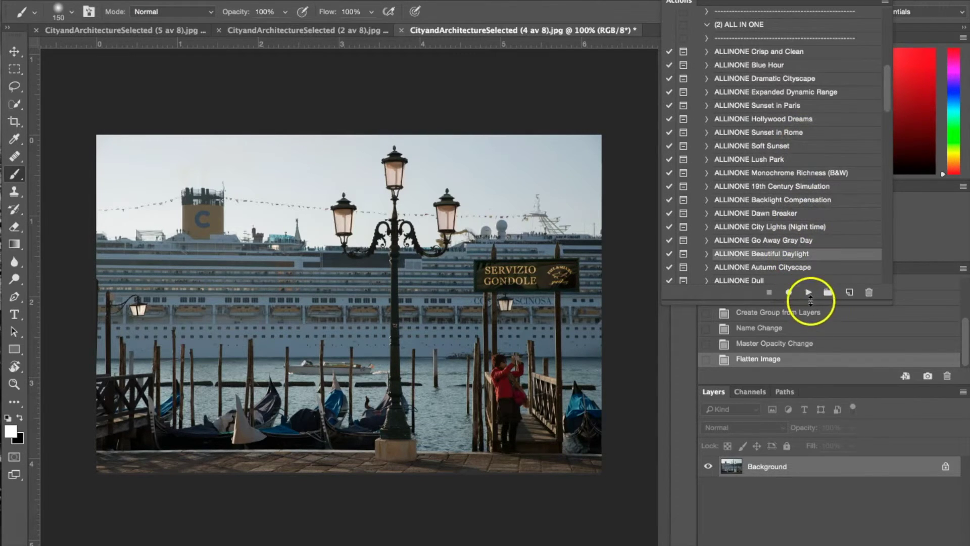
left_click(589, 195)
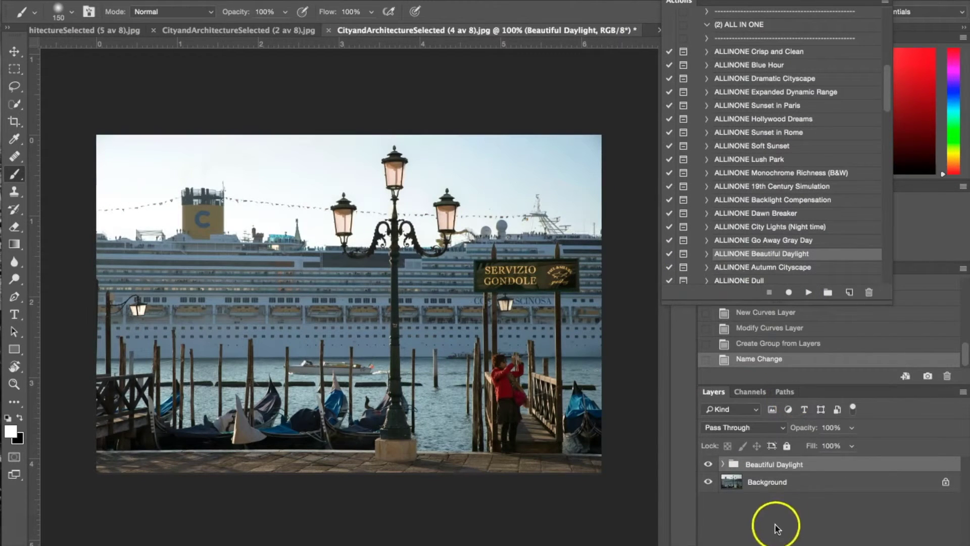
right_click(752, 487)
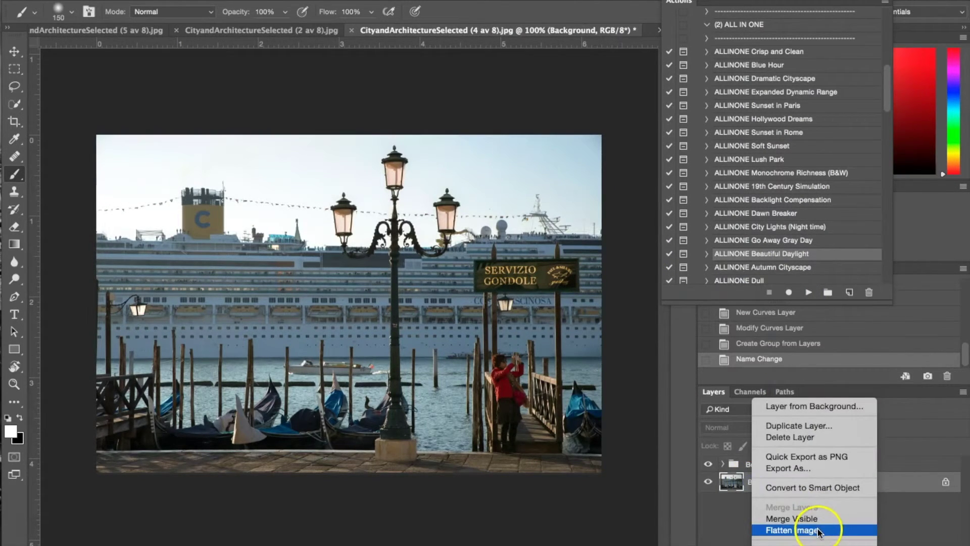
left_click(818, 530)
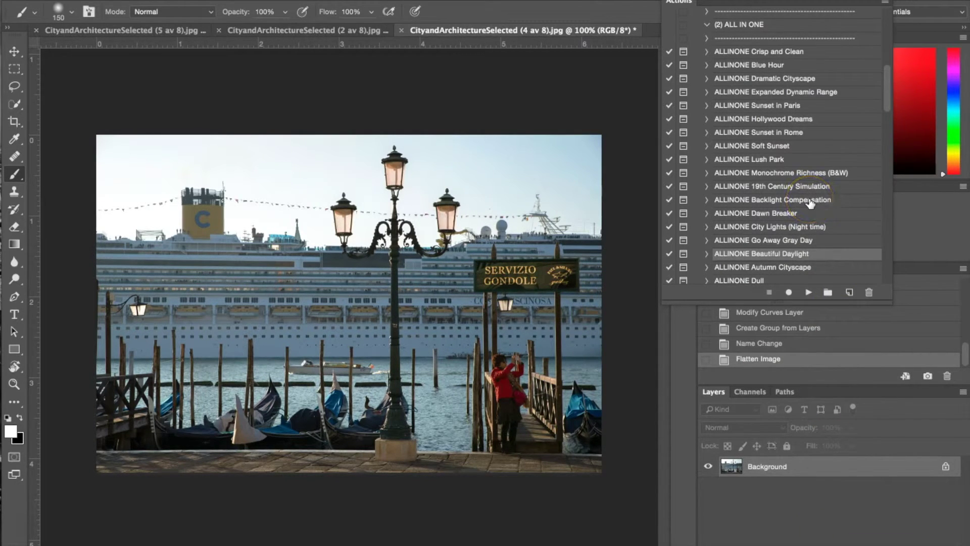
Step: Run the BASE Vibrant action on the gondola photo and flatten the image
scroll(811, 203, "down", 3)
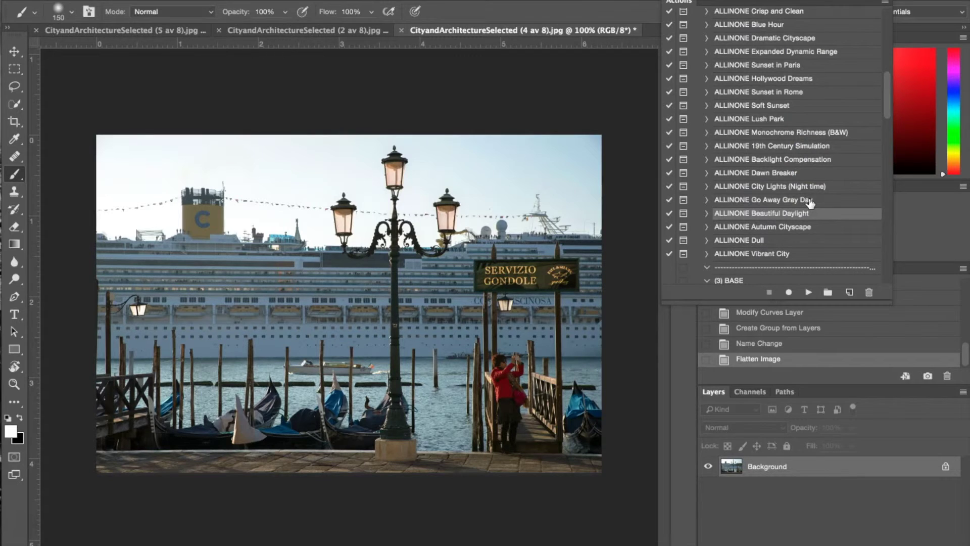
scroll(811, 203, "down", 10)
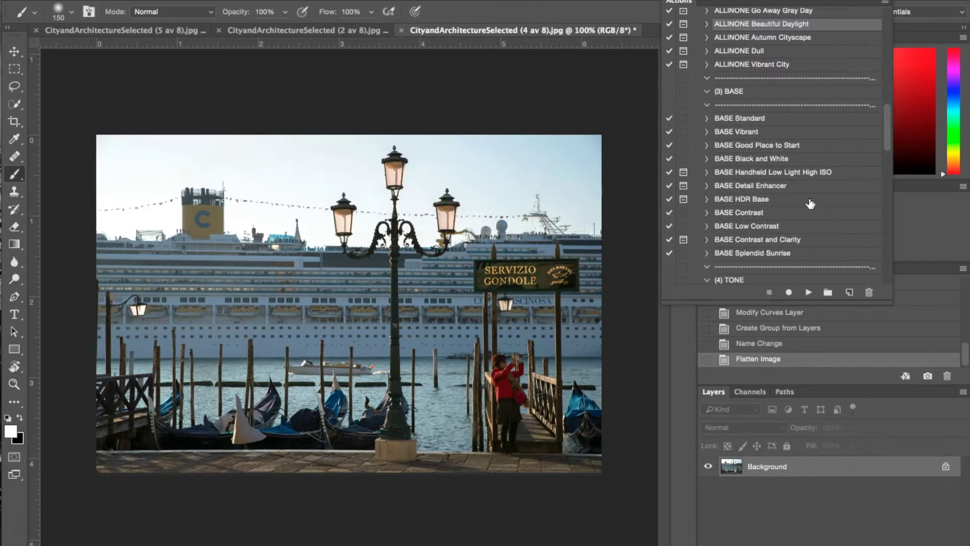
left_click(736, 131)
left_click(803, 291)
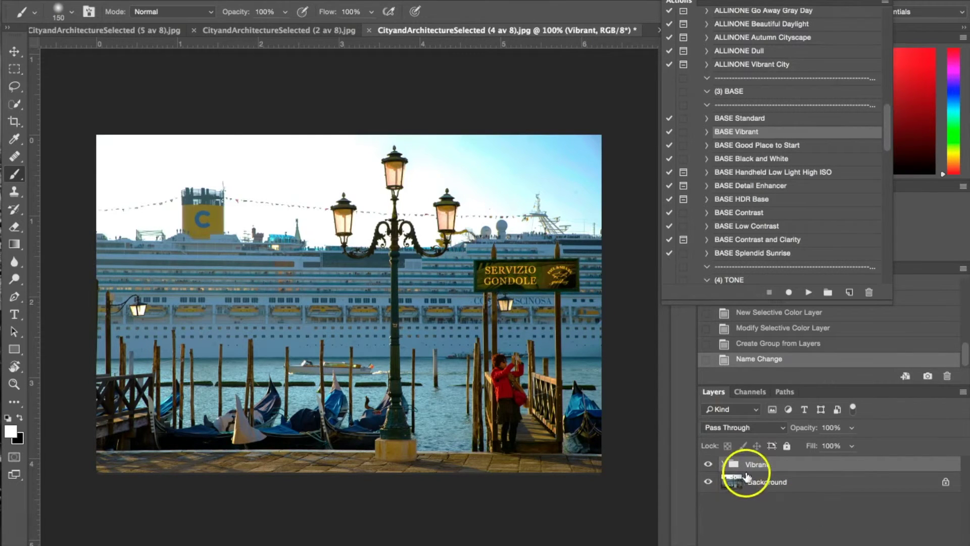
right_click(783, 480)
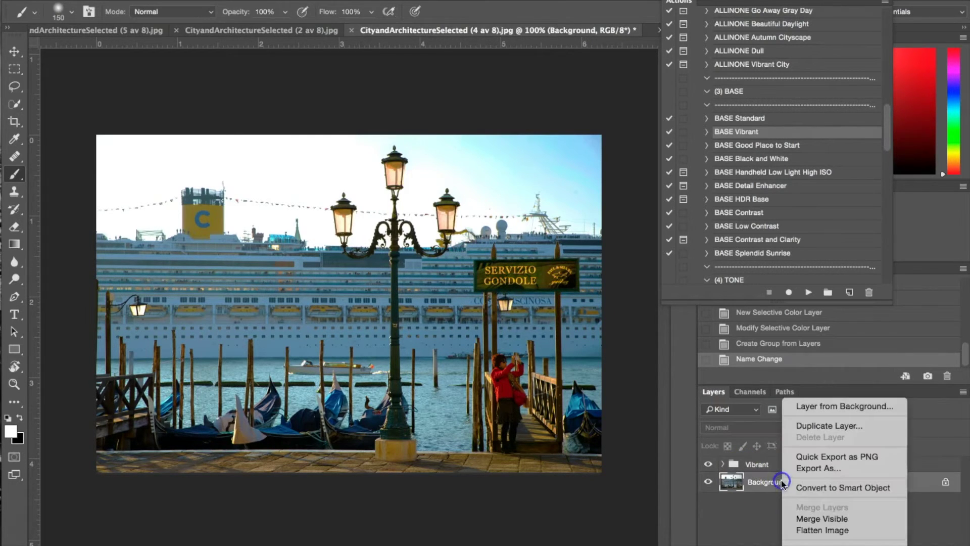
left_click(841, 532)
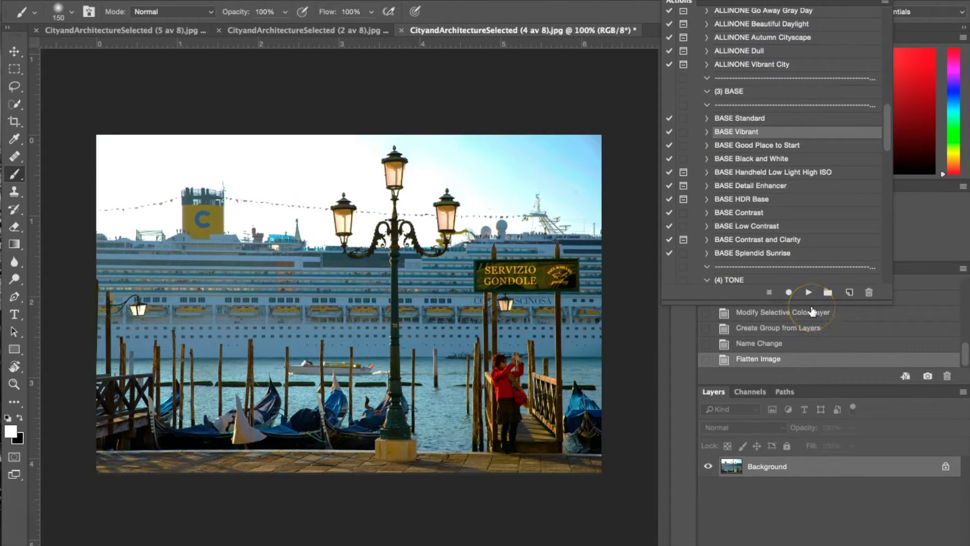
Step: Run the TONE Color Explosion action on the flattened gondola photo
scroll(786, 220, "down", 10)
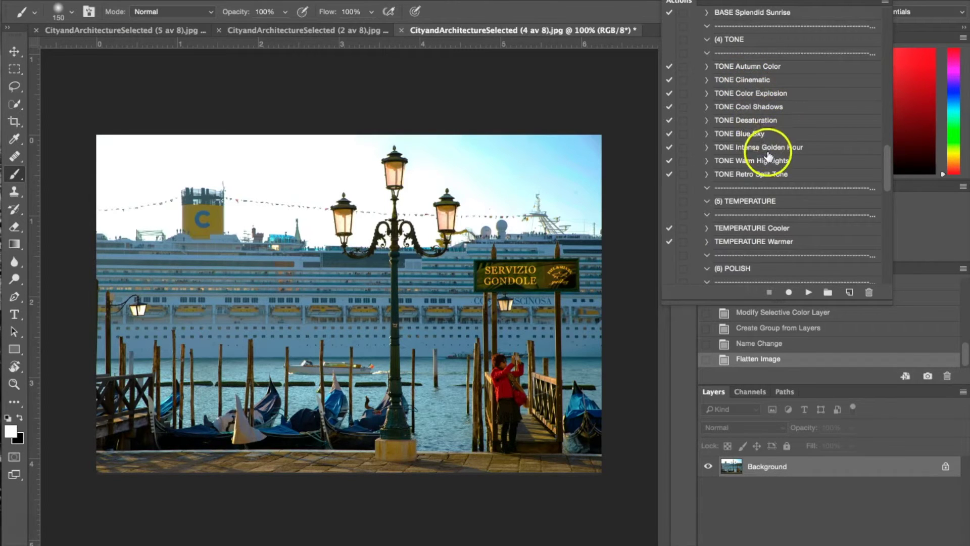
left_click(761, 94)
left_click(809, 293)
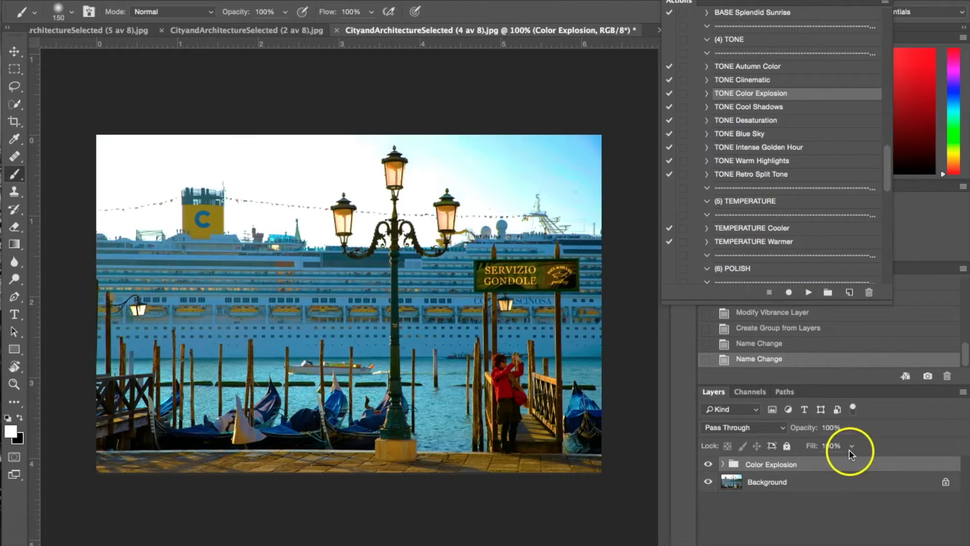
Step: Lower the Color Explosion group's opacity moderately and flatten the image
left_click(850, 428)
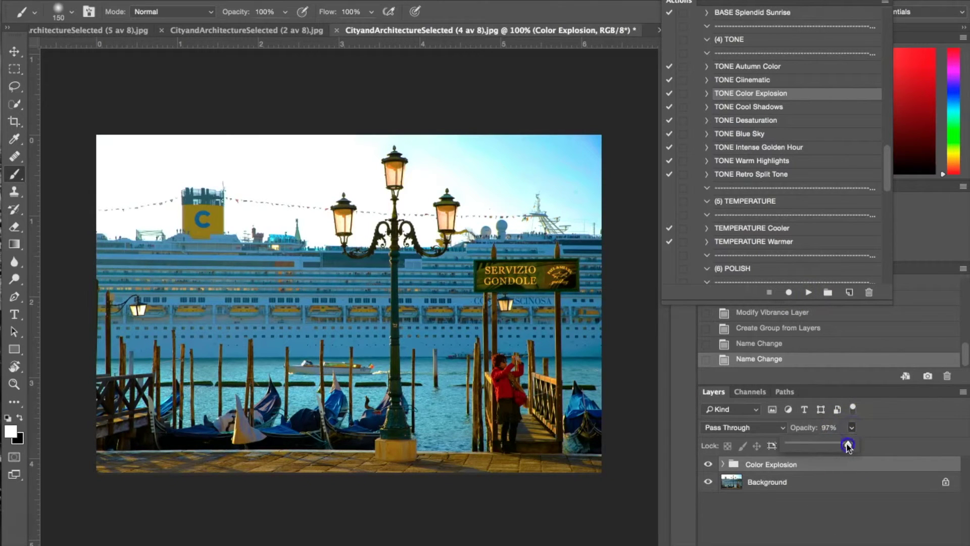
left_click_drag(833, 445, 824, 447)
right_click(770, 489)
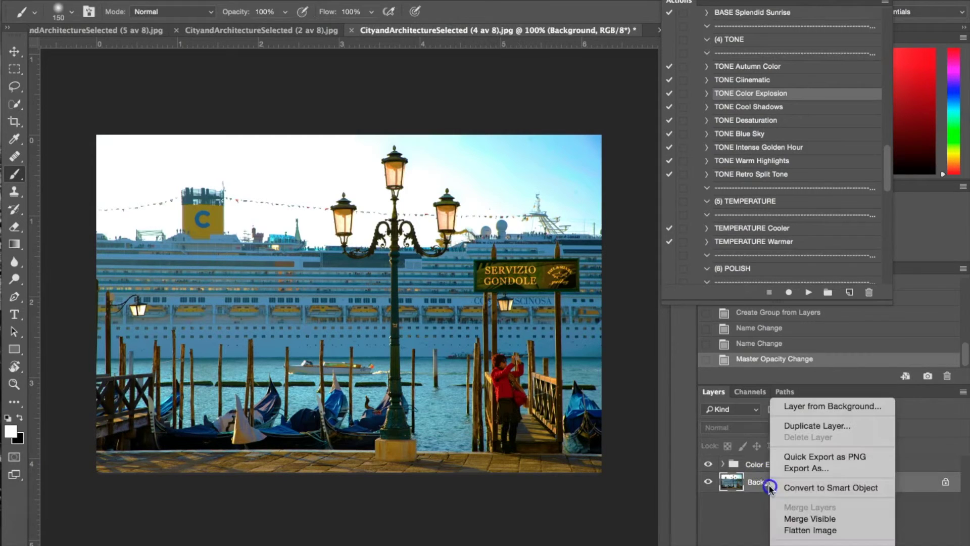
left_click(805, 536)
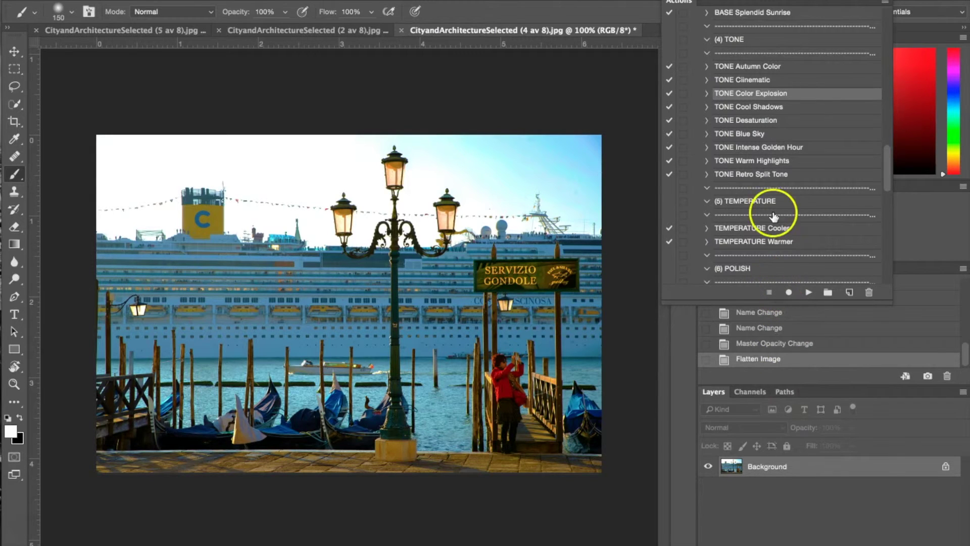
Step: Run the POLISH Make it Pop action on the flattened gondola photo
scroll(774, 212, "down", 5)
left_click(752, 134)
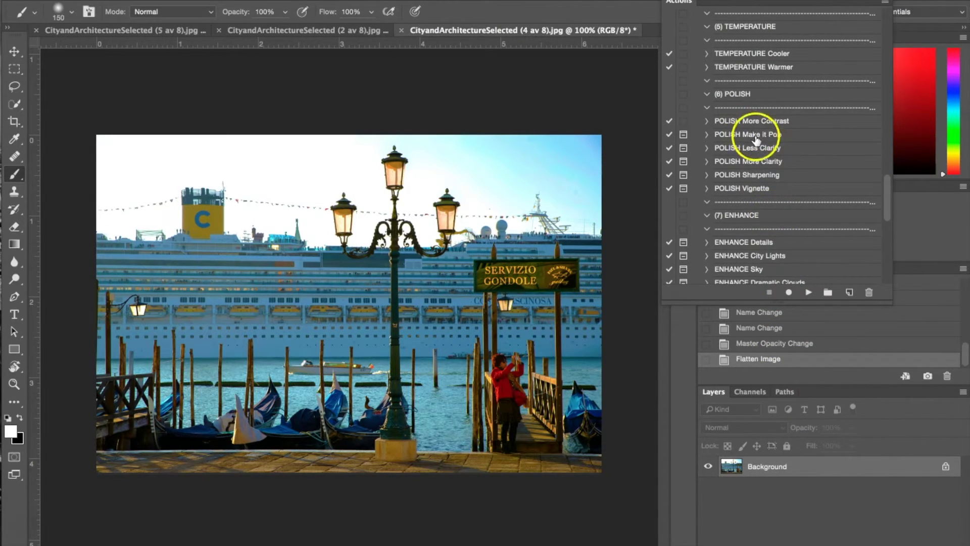
left_click(809, 293)
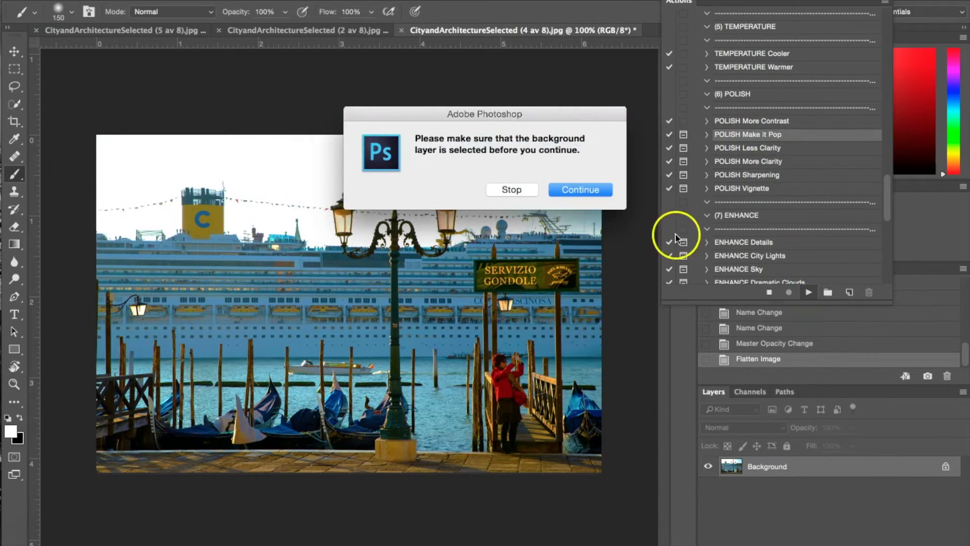
left_click(598, 190)
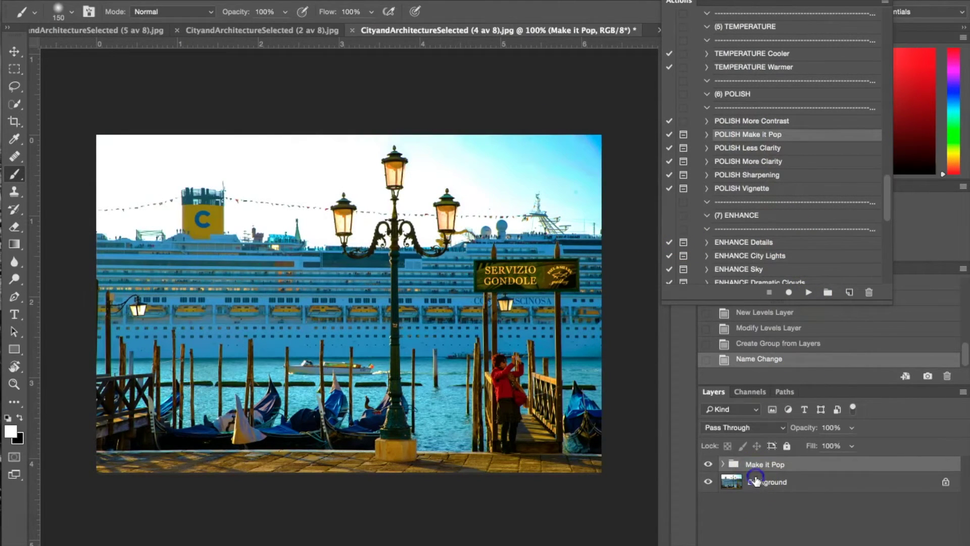
Step: Run the POLISH More Clarity action on the Background layer beneath the Make it Pop group
left_click(763, 482)
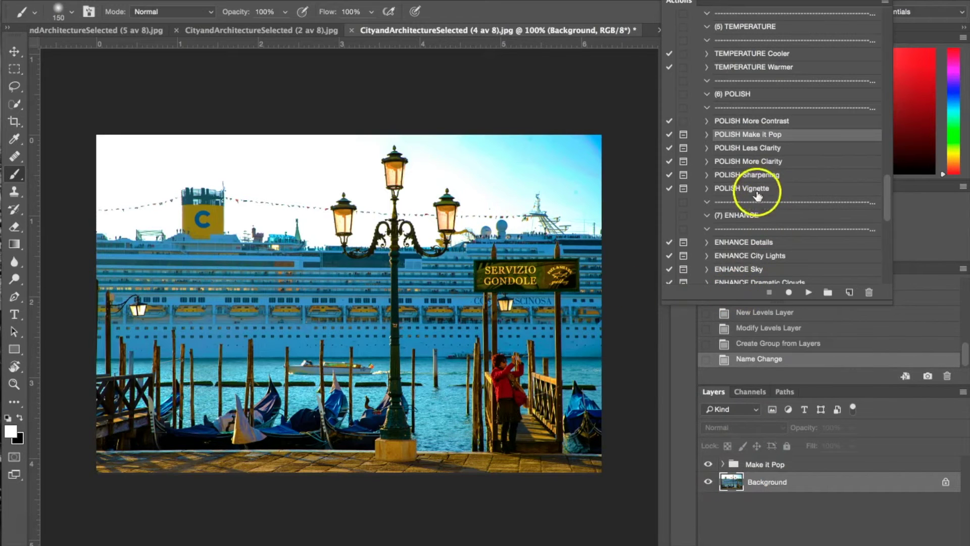
left_click(751, 163)
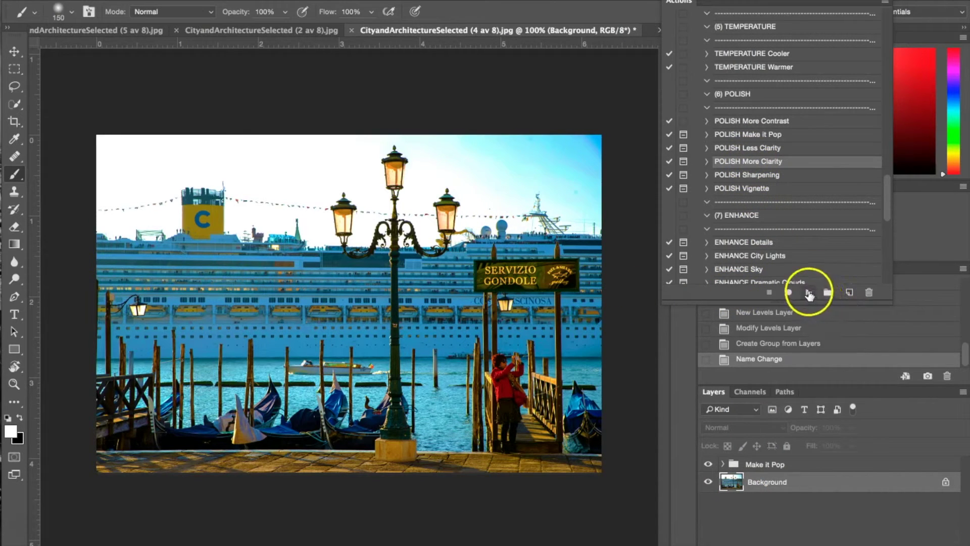
left_click(809, 292)
left_click(580, 190)
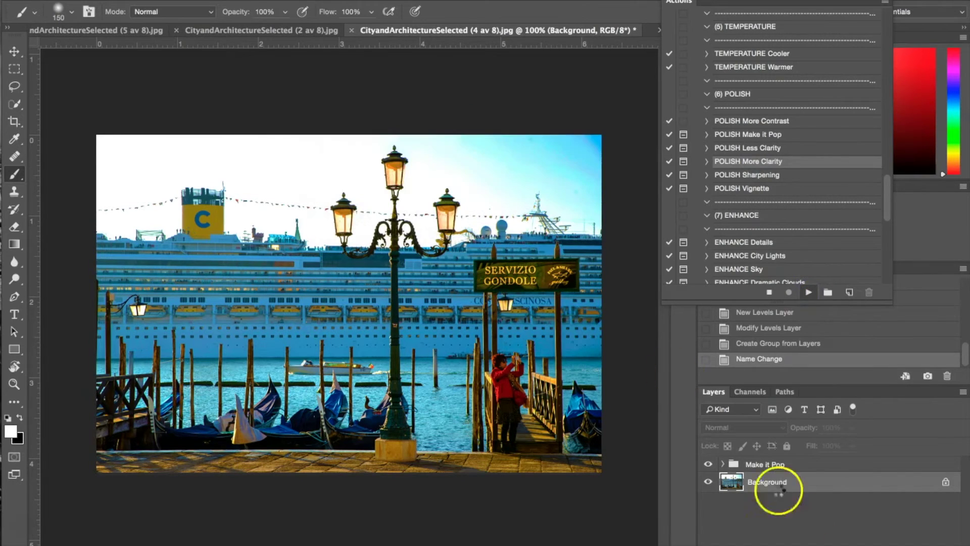
right_click(778, 505)
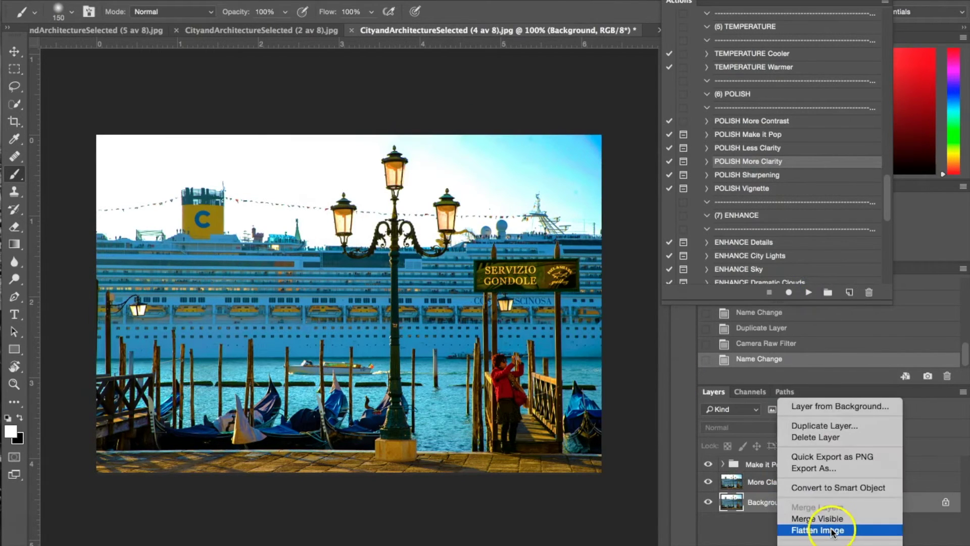
left_click(832, 531)
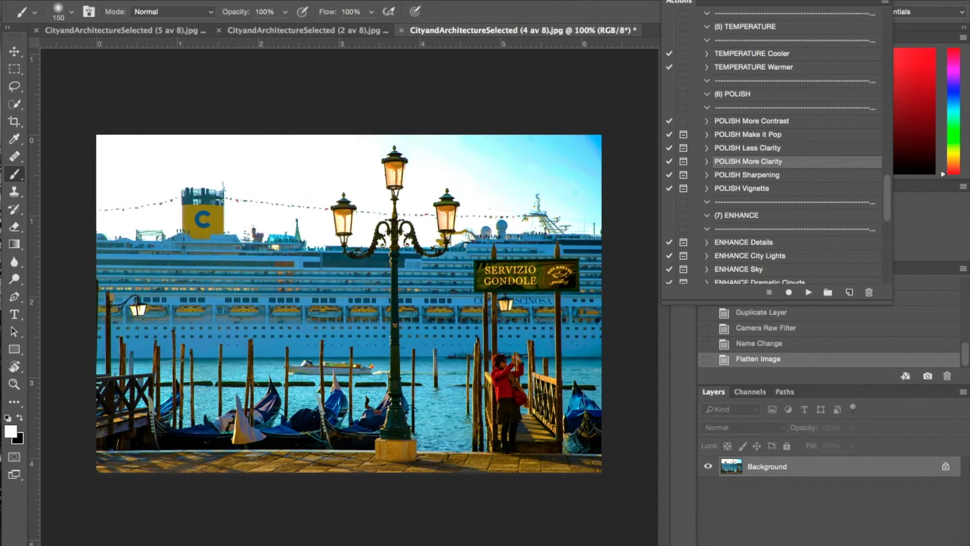
left_click(171, 1)
key("alt+super+z")
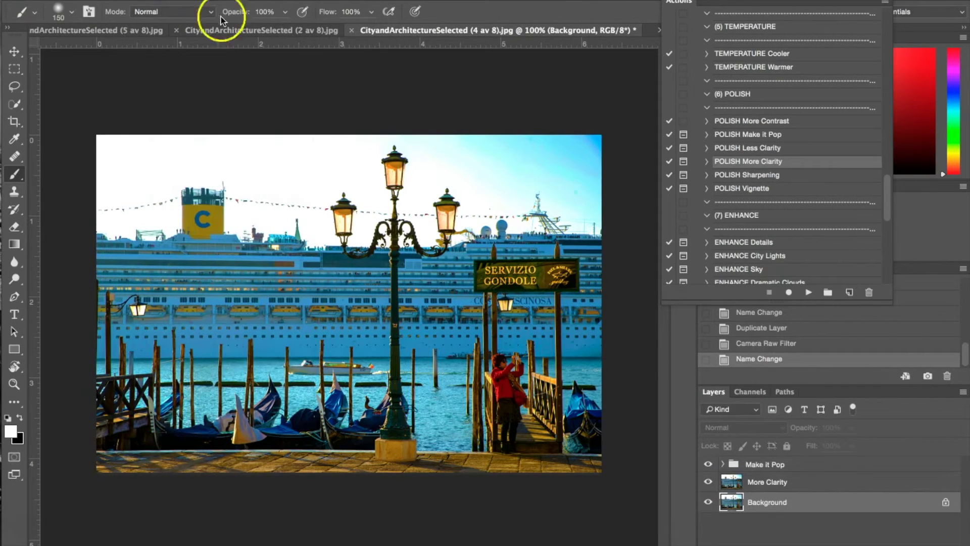
Step: Lower the Make it Pop group's opacity to about 61% and reduce the More Clarity layer's opacity
left_click(765, 463)
left_click(851, 427)
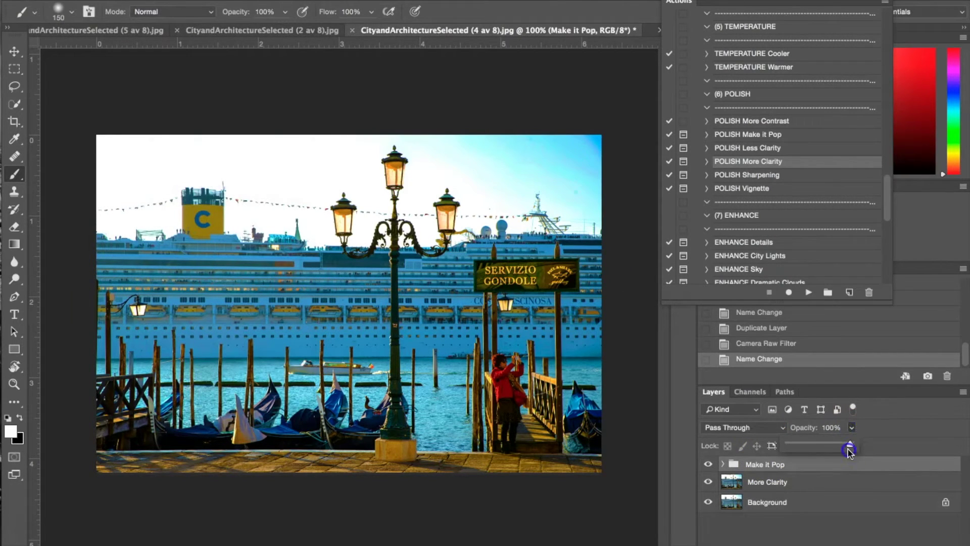
left_click_drag(845, 444, 828, 444)
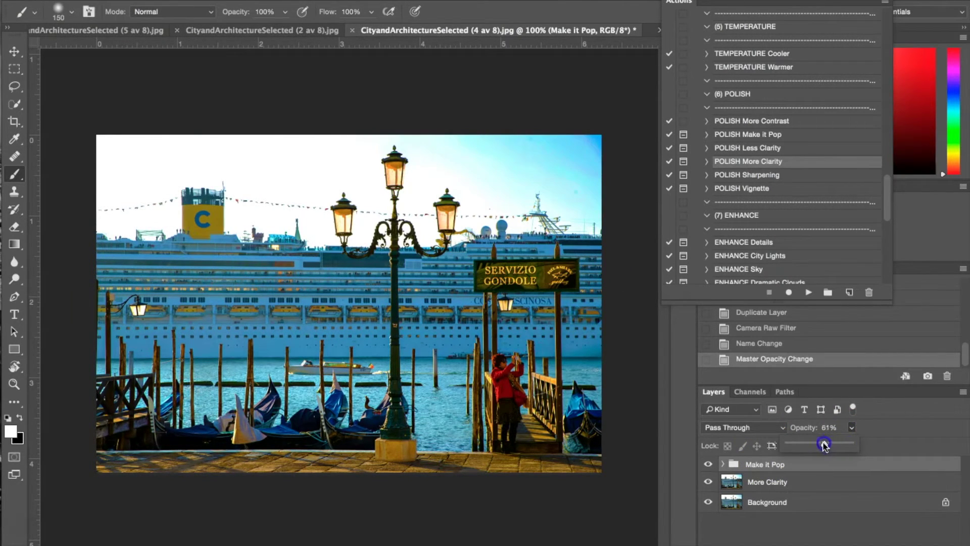
left_click(788, 483)
left_click(851, 428)
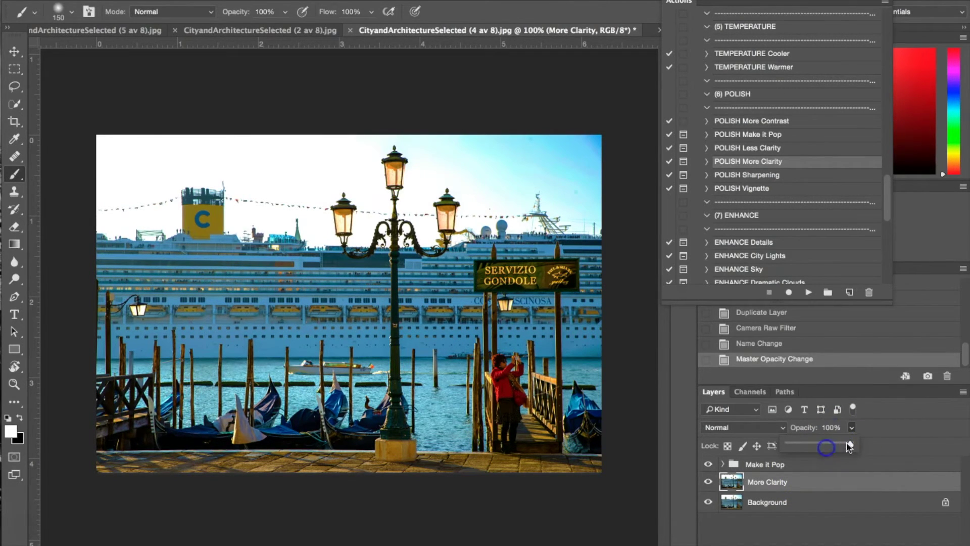
Step: Flatten the image with the Make it Pop and More Clarity effects included
left_click(799, 505)
right_click(791, 503)
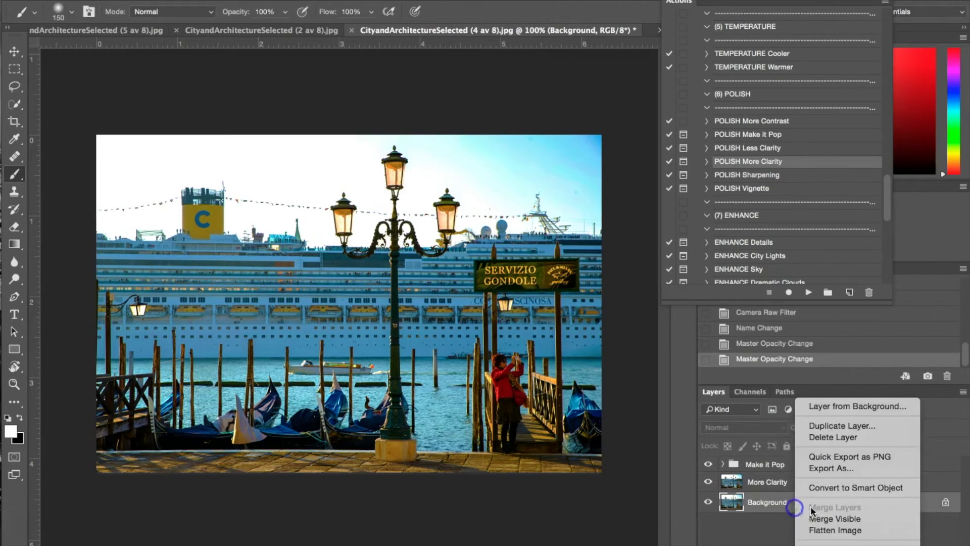
left_click(868, 531)
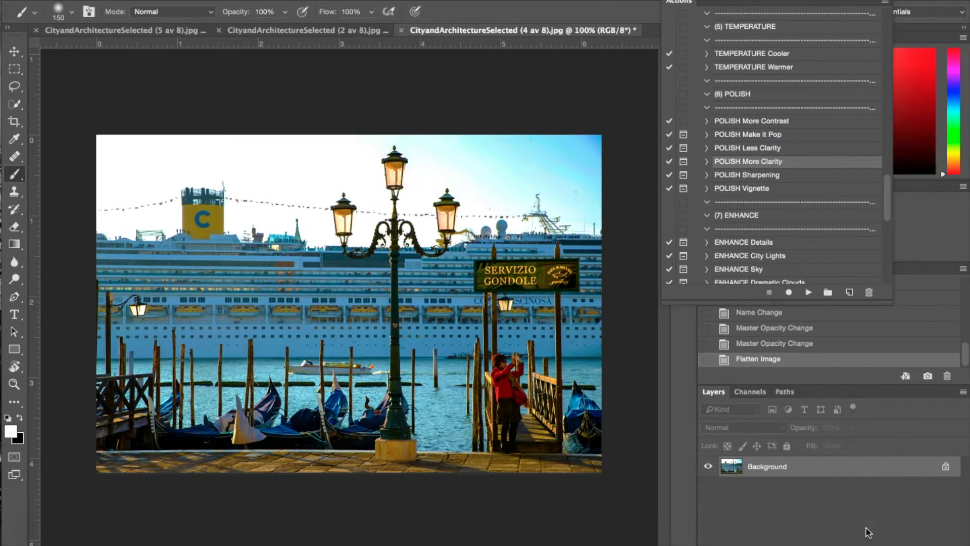
Step: Run the EXPOSURE Darker Blacks action on the flattened gondola photo
left_click(692, 62)
left_click(707, 123)
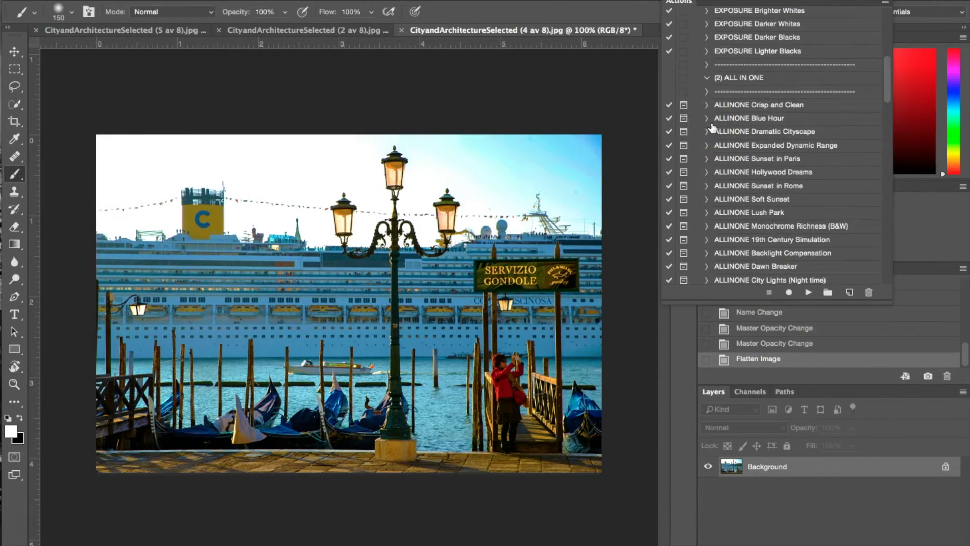
scroll(713, 126, "up", 4)
left_click(791, 147)
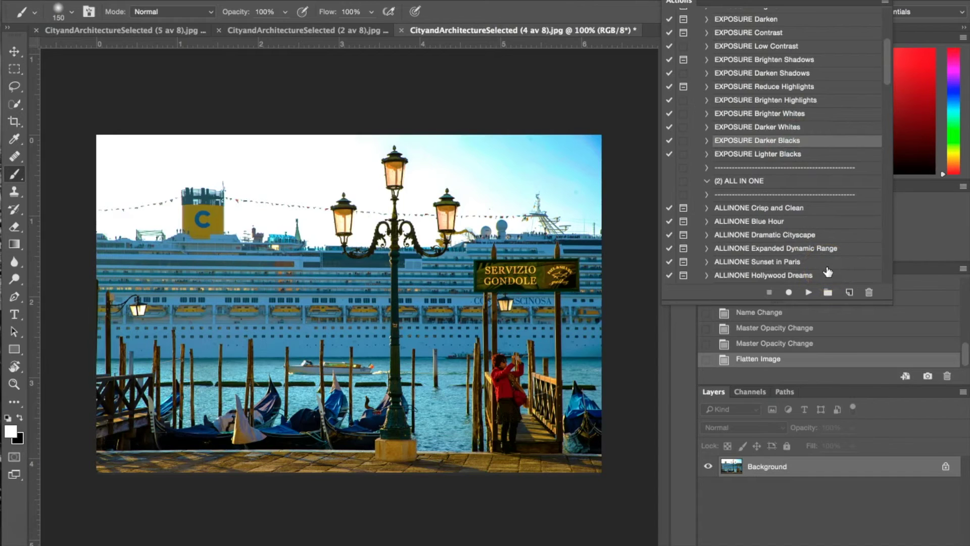
left_click(809, 293)
Step: Set the Darker Blacks levels layer's opacity to 32% and flatten the image
left_click(839, 428)
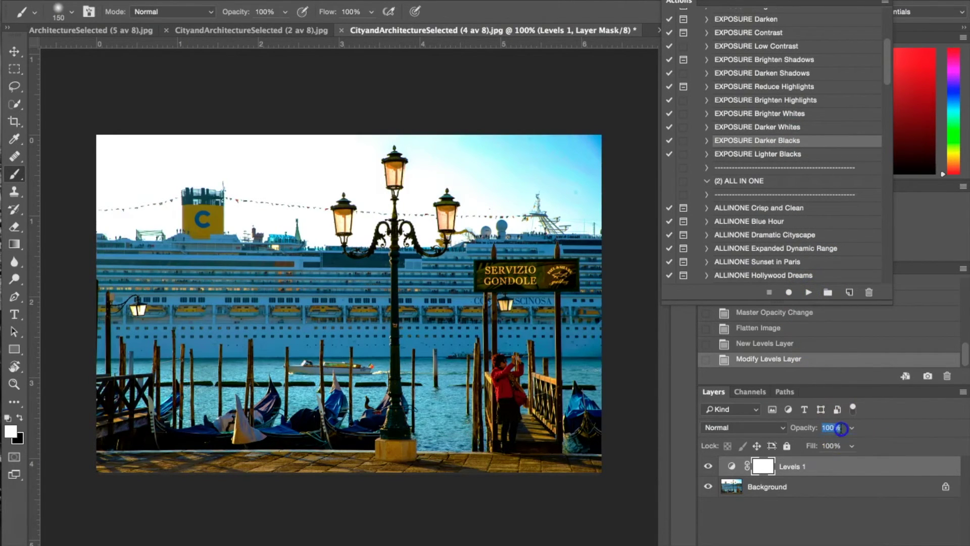
type("32")
key("Return")
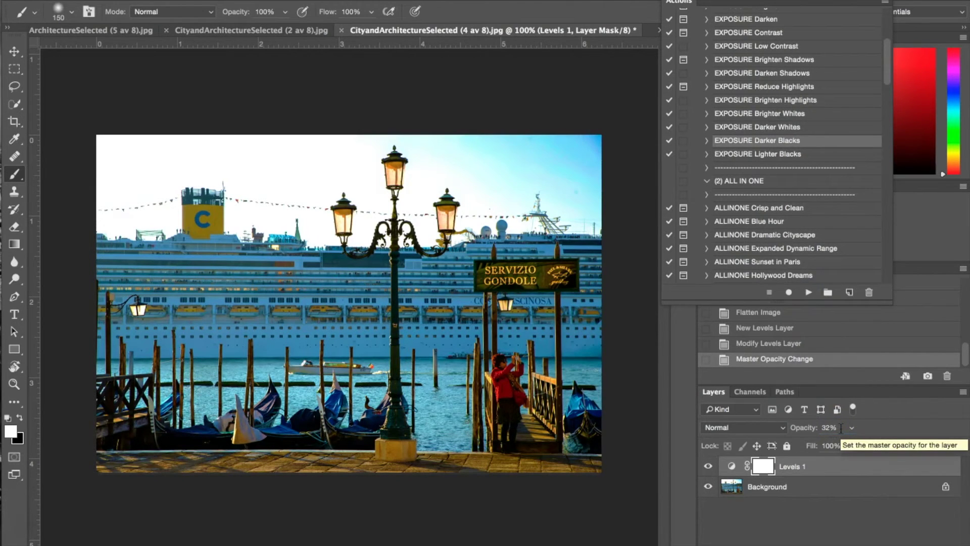
left_click(822, 523)
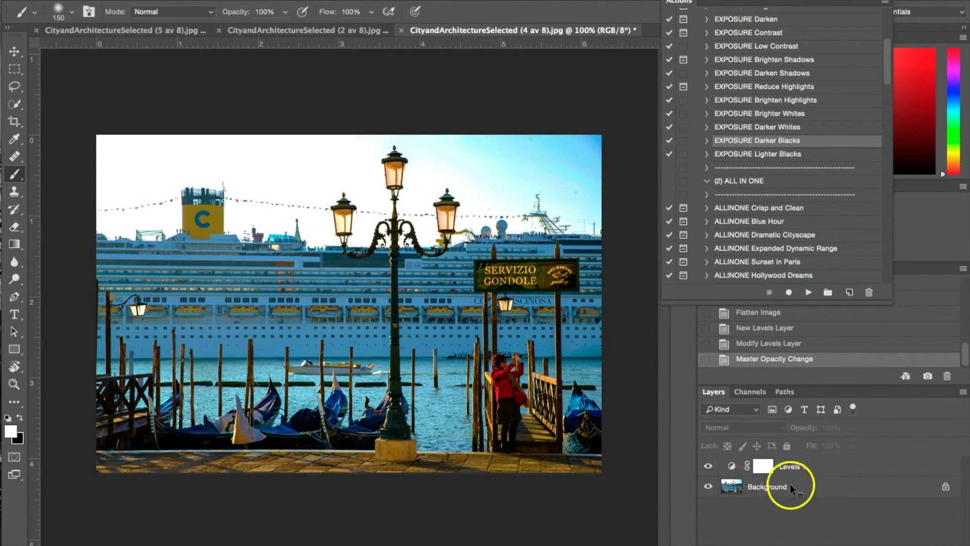
right_click(790, 483)
left_click(835, 530)
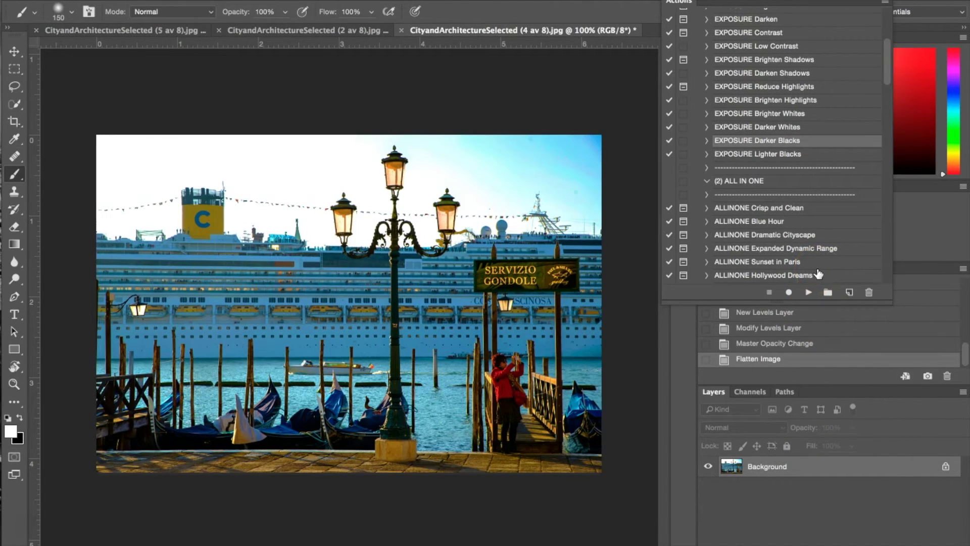
Step: Run the ENHANCE Window Reflections action on the gondola photo
scroll(818, 274, "down", 15)
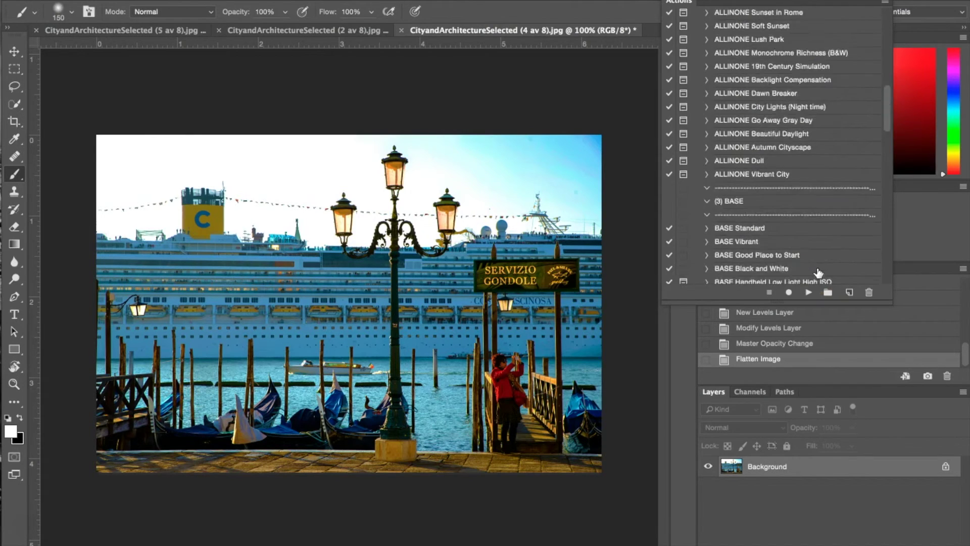
scroll(818, 273, "down", 12)
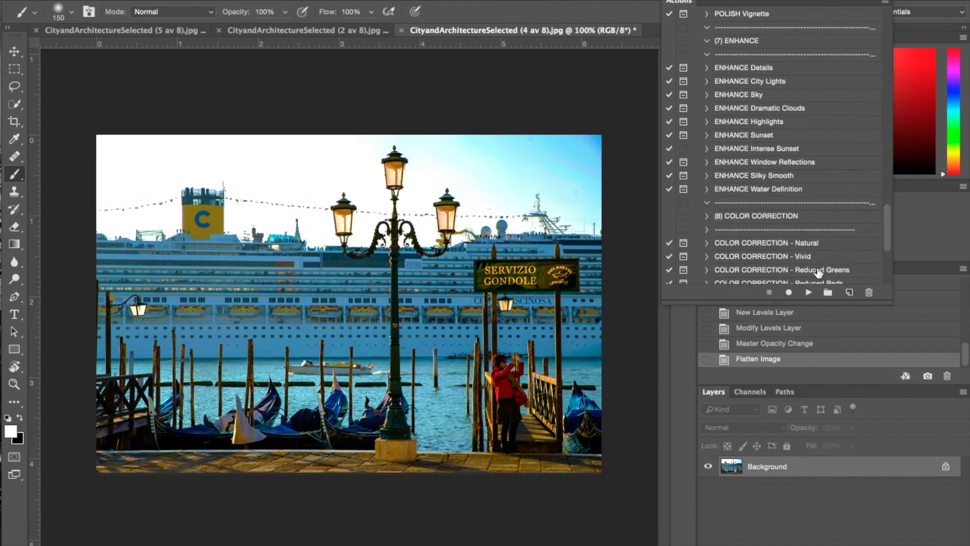
left_click(765, 168)
left_click(809, 292)
left_click(593, 199)
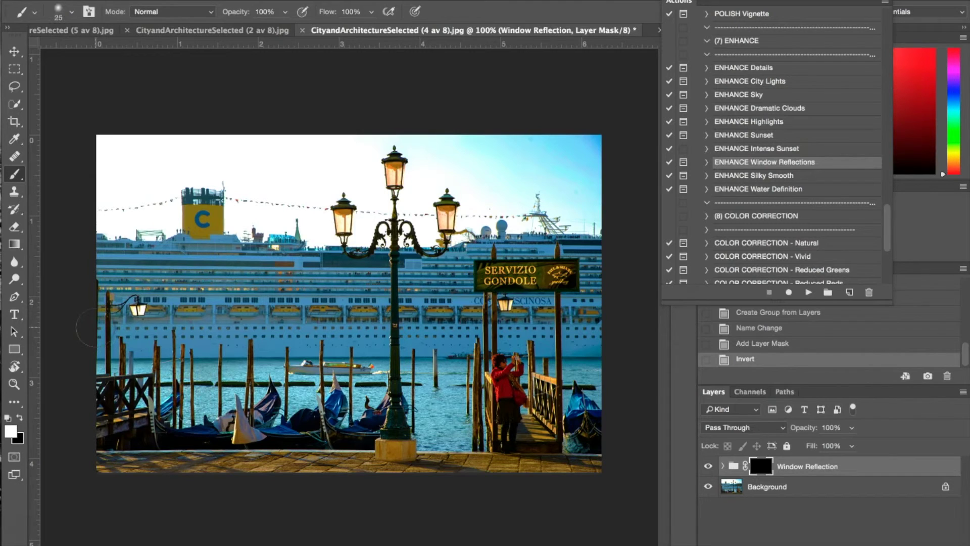
Step: Paint the Window Reflection mask white over the cruise ship's window rows with a small brush and flatten the image
left_click_drag(187, 289, 220, 288)
left_click(202, 288)
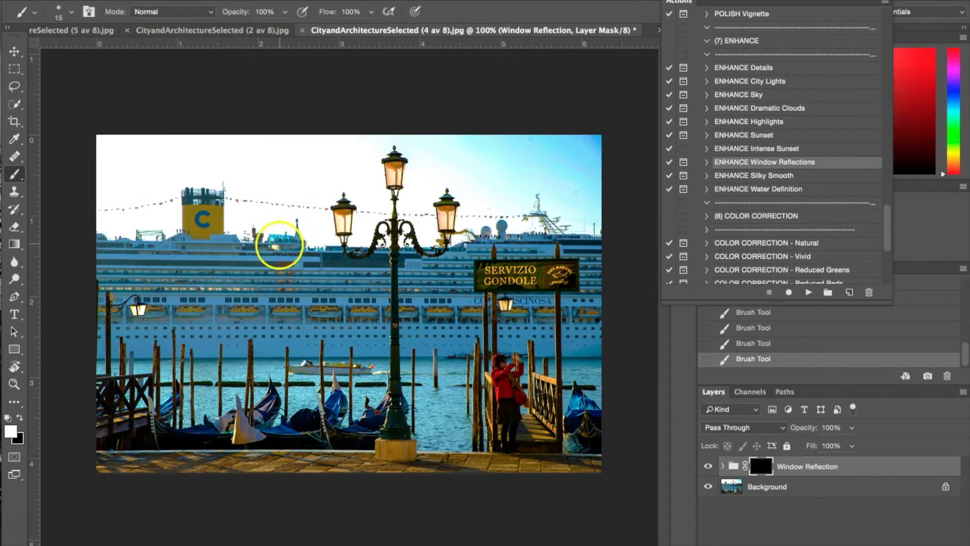
left_click(281, 288)
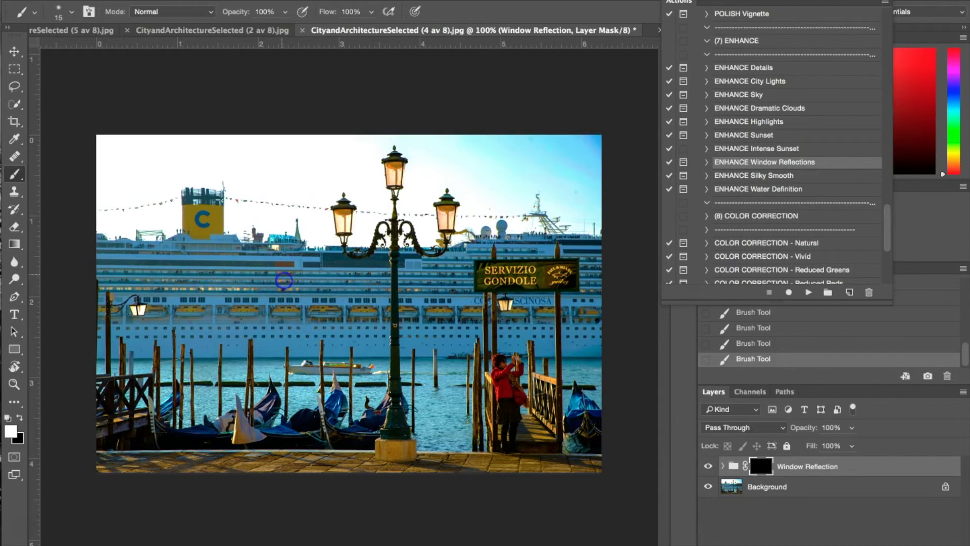
mouse_move(281, 273)
left_mouse_down()
mouse_move(206, 288)
mouse_move(151, 277)
mouse_move(148, 288)
left_mouse_up()
left_click_drag(104, 288, 416, 291)
mouse_move(514, 249)
left_mouse_down()
mouse_move(518, 240)
mouse_move(511, 297)
mouse_move(374, 339)
mouse_move(324, 328)
left_mouse_up()
mouse_move(404, 284)
left_mouse_down()
mouse_move(483, 296)
mouse_move(337, 295)
mouse_move(429, 359)
mouse_move(439, 250)
mouse_move(364, 269)
mouse_move(429, 271)
left_mouse_up()
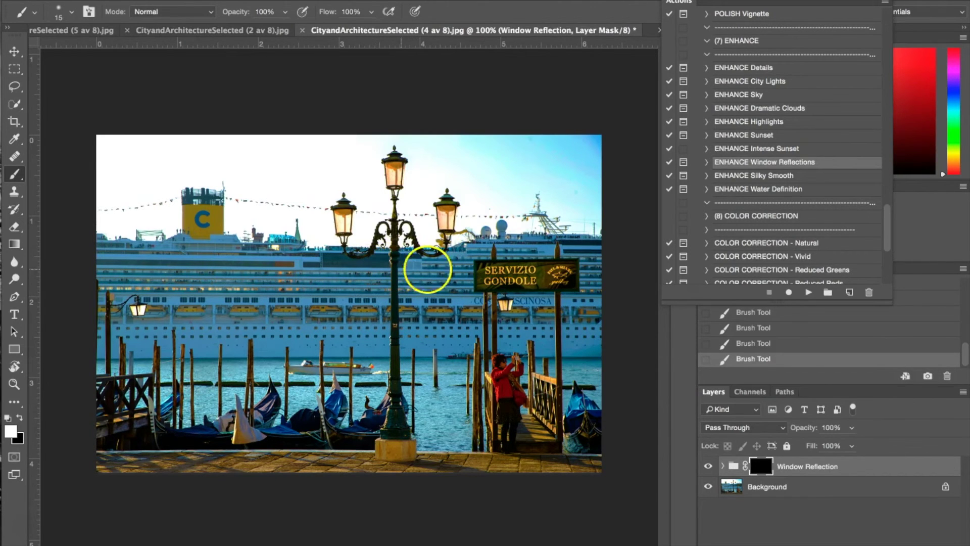
left_click(775, 491)
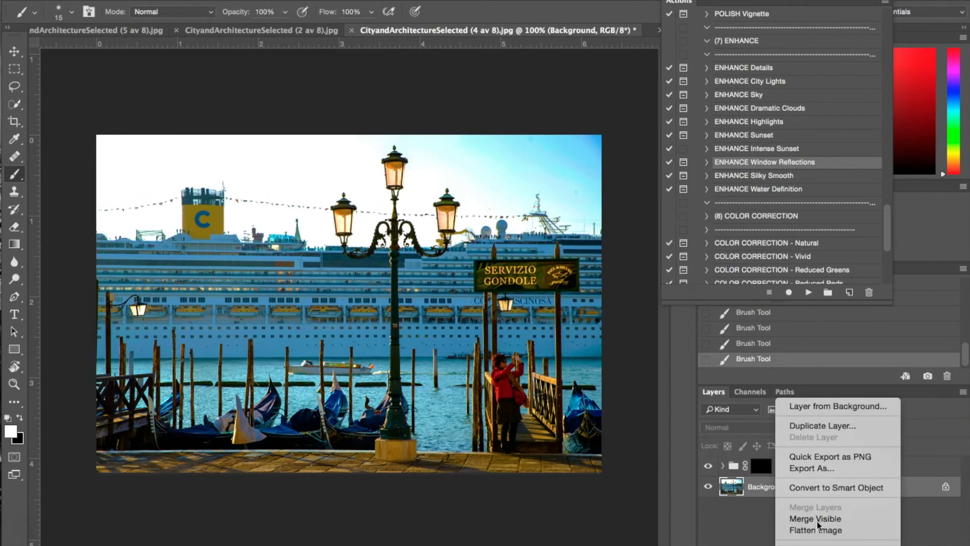
left_click(832, 533)
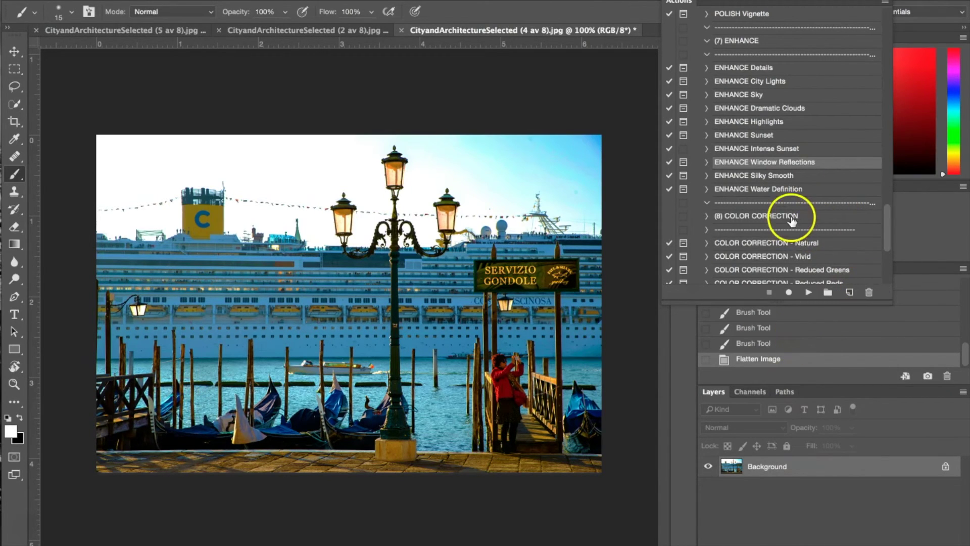
Step: Run the ENHANCE Water Definition action and set the Water Definition group's opacity to 22%
left_click(762, 192)
left_click(808, 292)
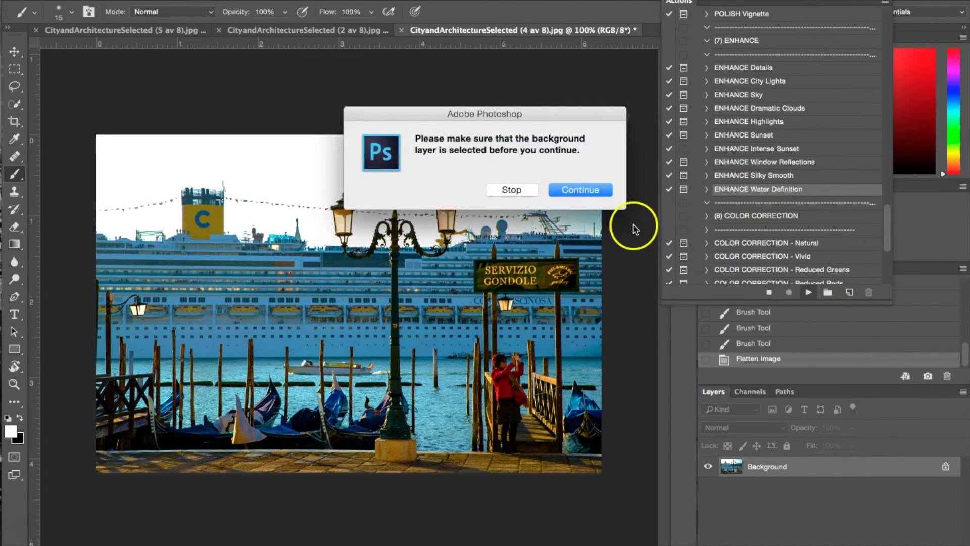
key("Return")
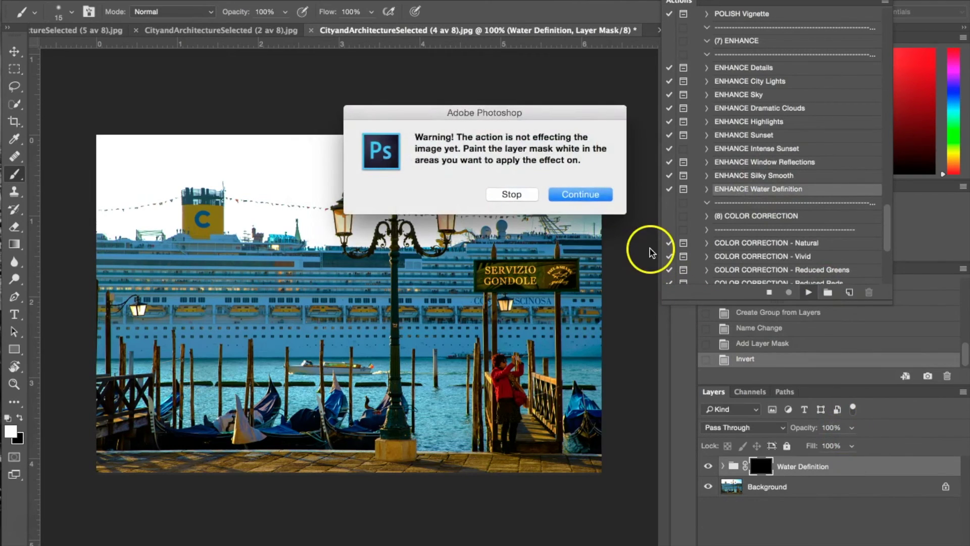
key("Return")
left_click(822, 425)
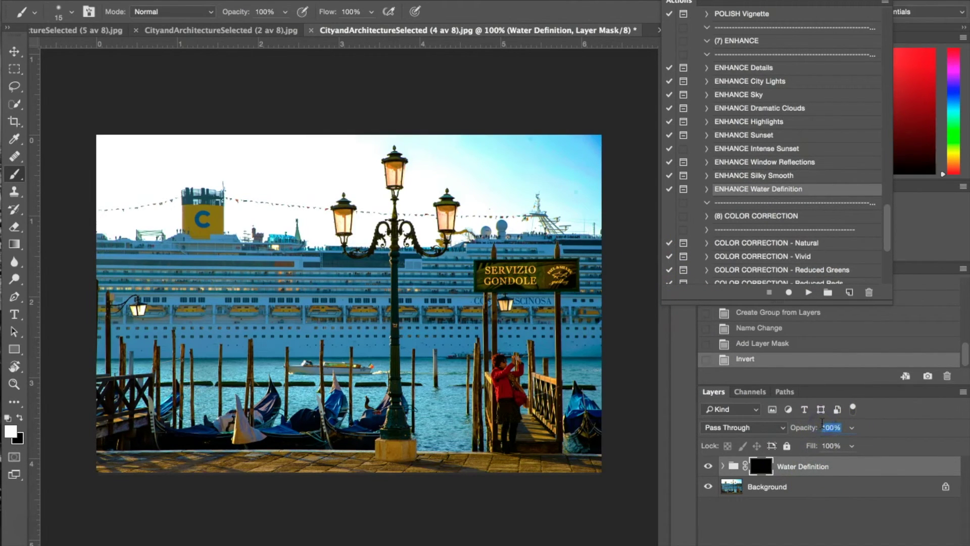
type("22")
Step: Paint the Water Definition mask white over the water around the gondolas and posts with a size 60 brush, and flatten the image
key("bracketright")
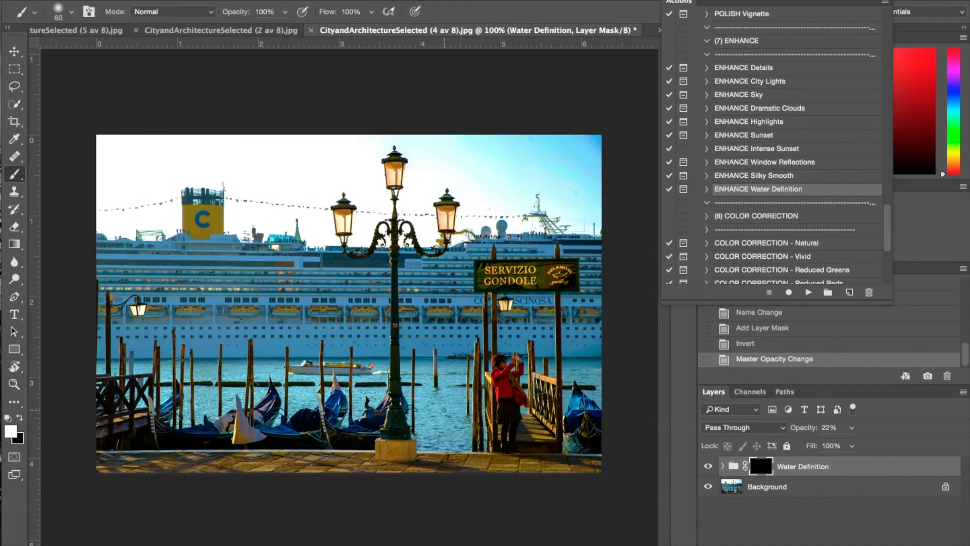
left_click(439, 411)
mouse_move(418, 374)
left_mouse_down()
mouse_move(405, 357)
mouse_move(360, 377)
left_mouse_up()
left_click(265, 359)
left_click(192, 361)
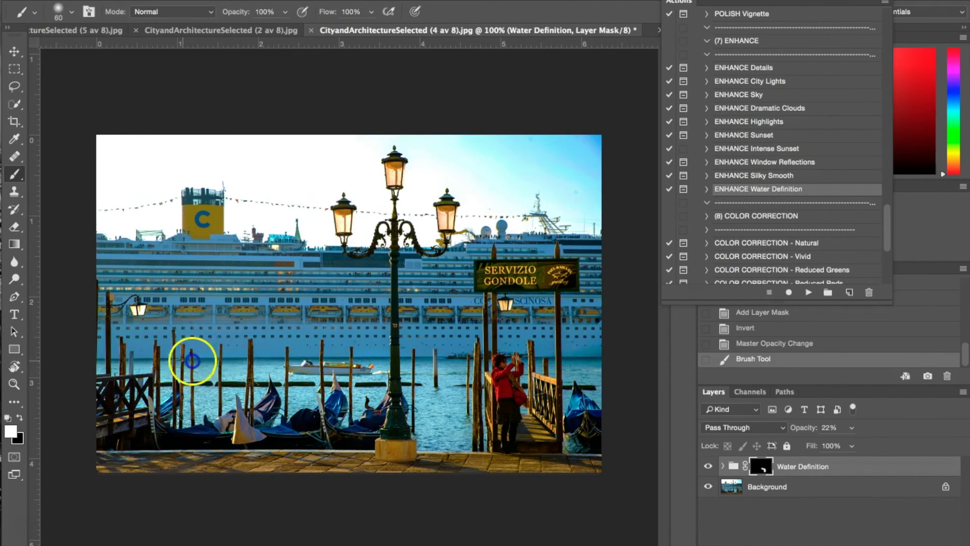
left_click(455, 377)
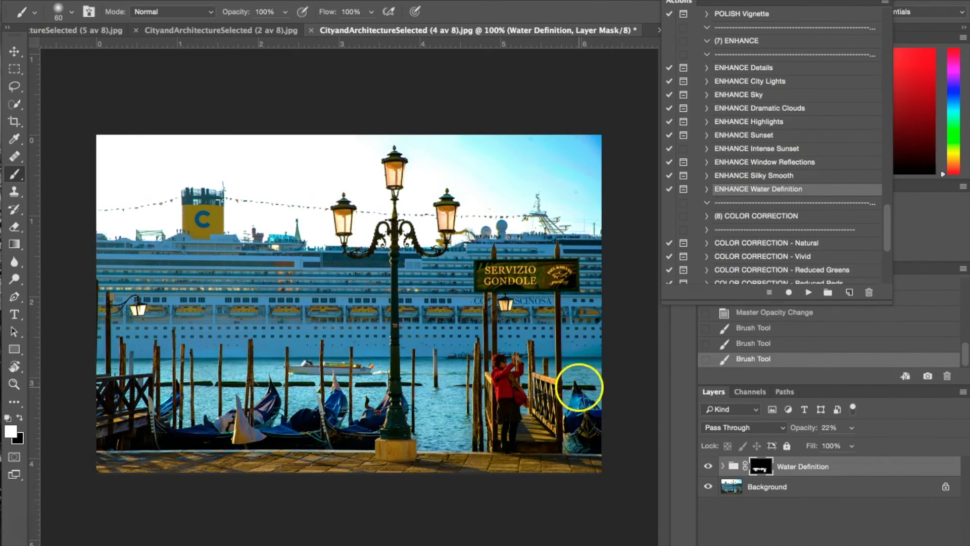
left_click(516, 364)
left_click_drag(769, 493, 790, 491)
right_click(790, 491)
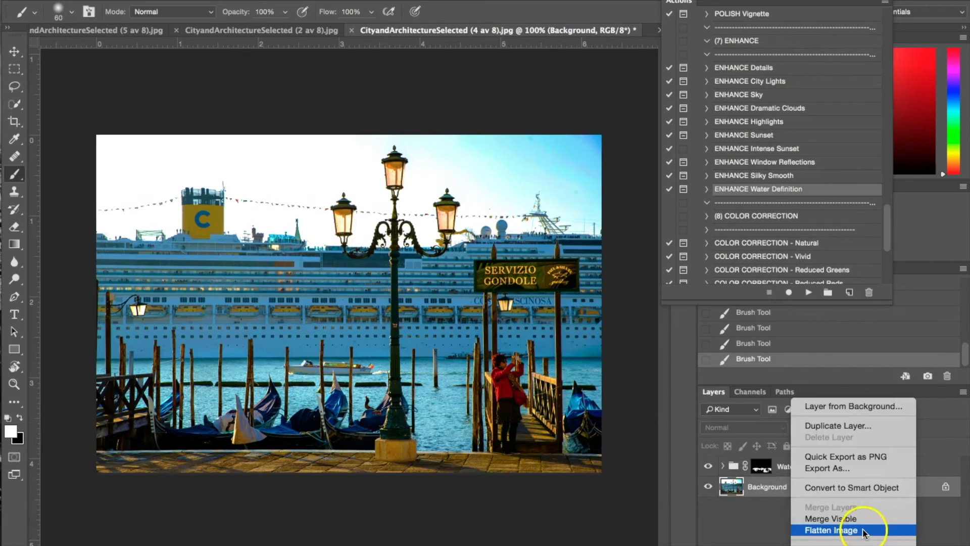
left_click(851, 529)
Step: Run the TONE Warm Highlights action on the gondola photo and flatten the image
left_click_drag(849, 297, 761, 206)
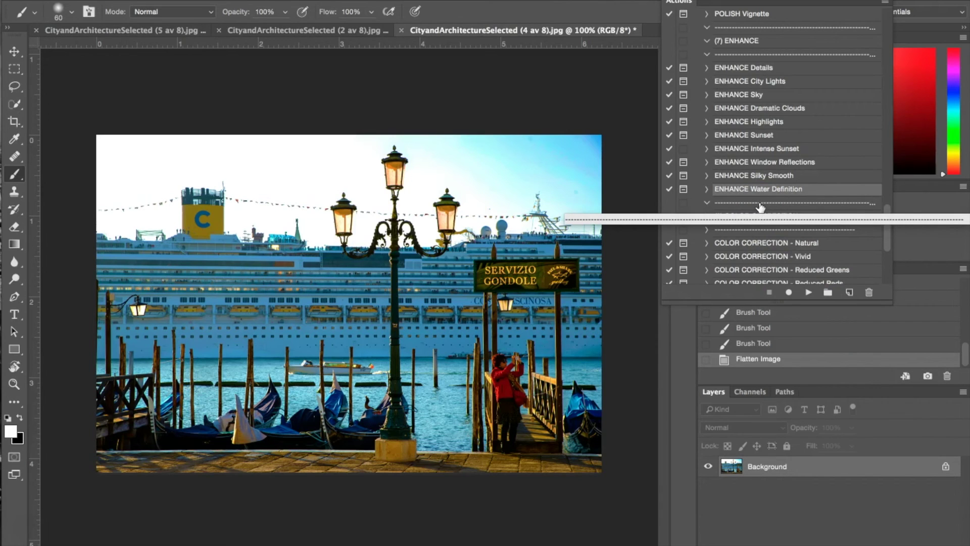
left_click_drag(761, 206, 761, 206)
scroll(761, 206, "up", 9)
left_click_drag(759, 164, 756, 126)
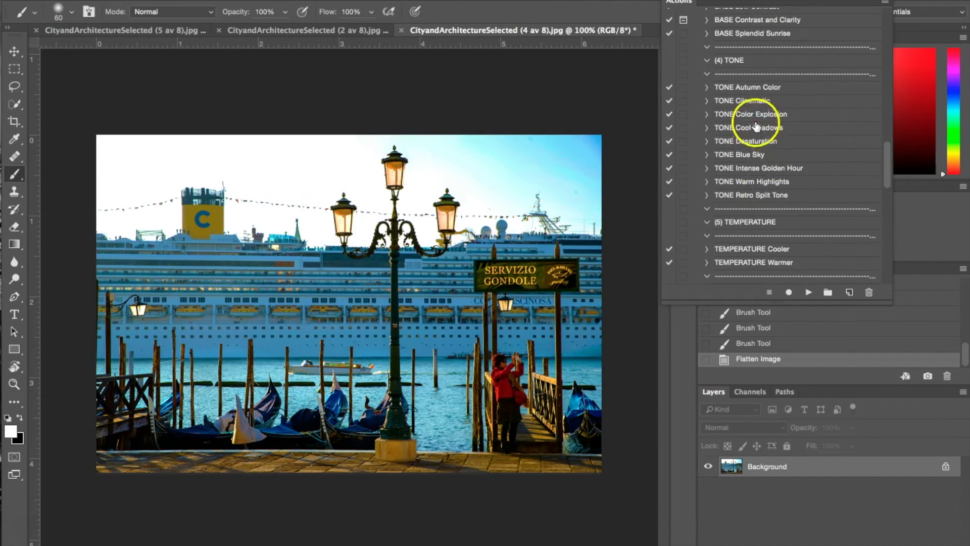
left_click(773, 182)
left_click(811, 294)
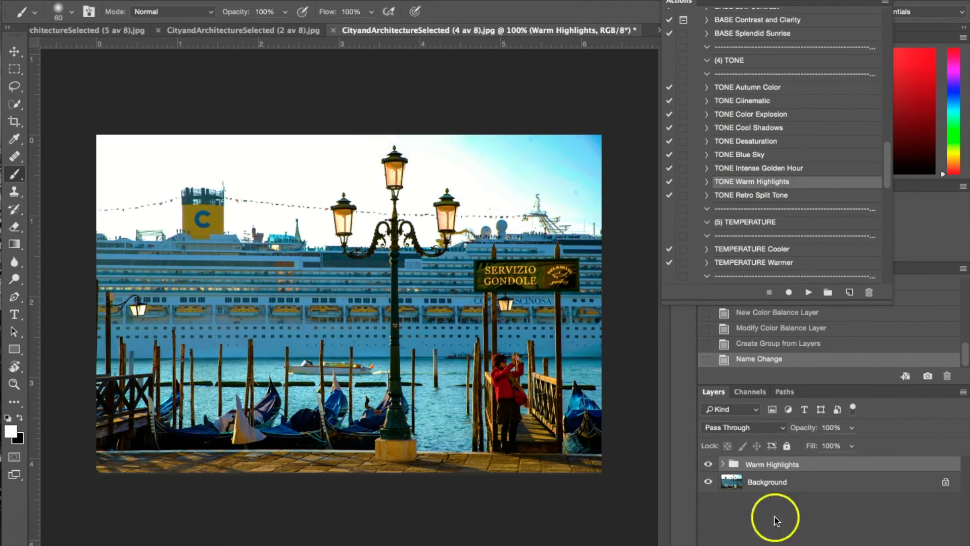
right_click(802, 484)
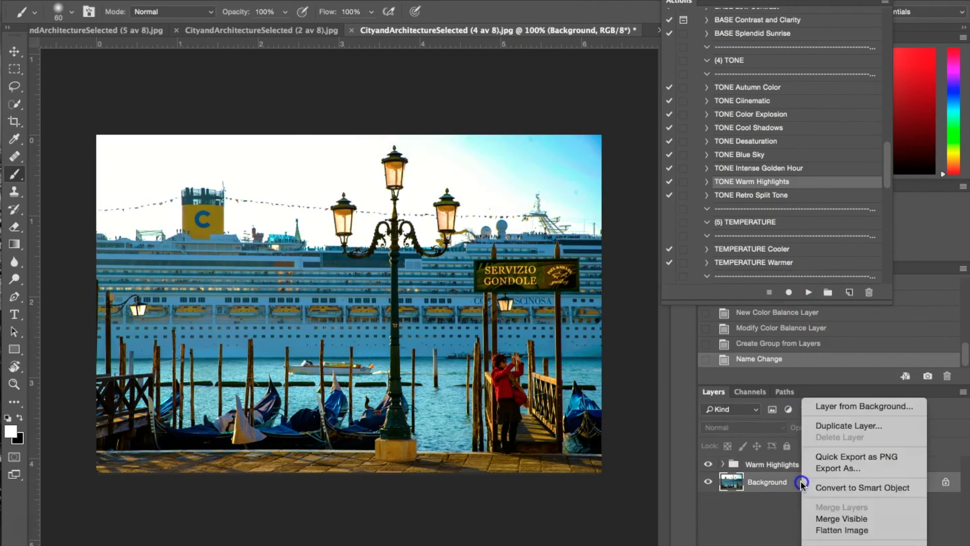
left_click(856, 533)
left_click(862, 544)
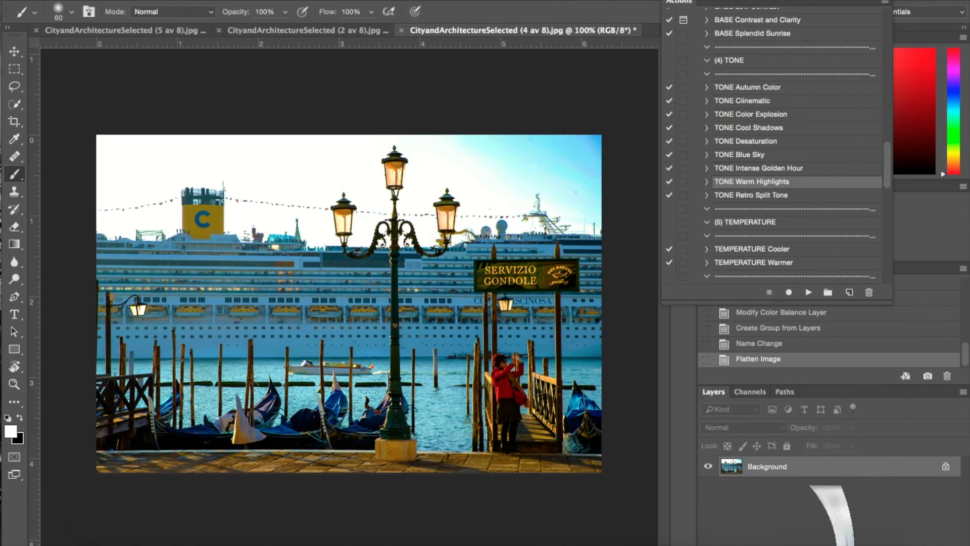
Step: Place the window with the unedited gondola photo beside the edited version to compare before and after
left_click_drag(303, 9, 815, 9)
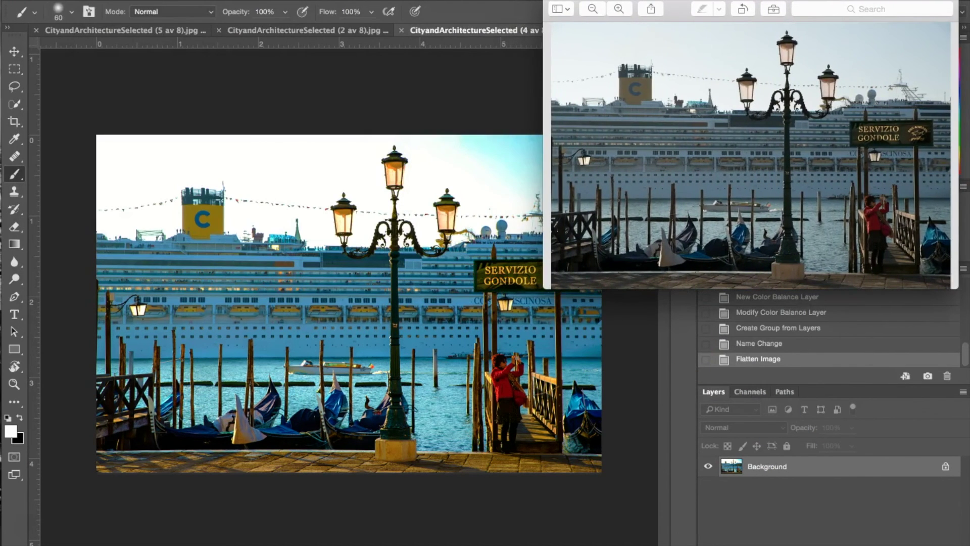